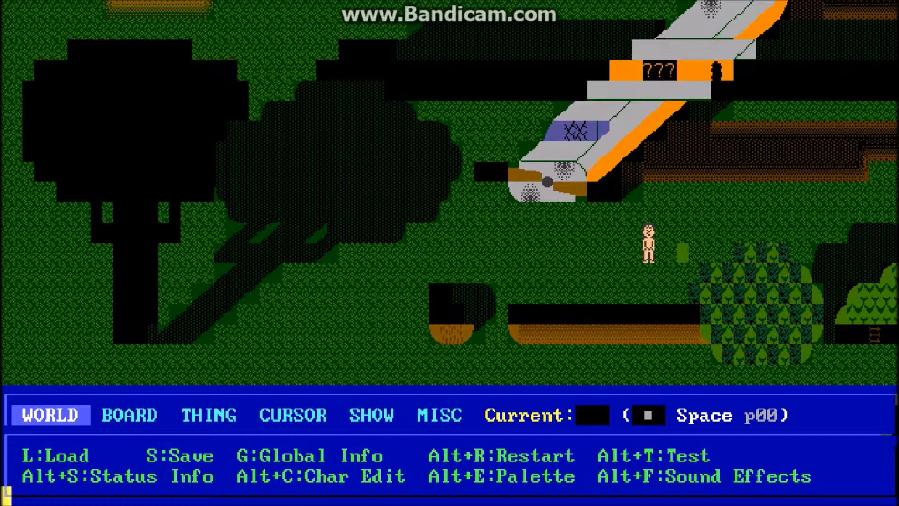
Step: Look through the Terrains list to examine the available terrain types, from Normal down to Custom Floor and back to Fake
{"action": "key", "text": "F2"}
{"action": "key", "text": "F2"}
{"action": "key", "text": "F3"}
{"action": "key", "text": "Down"}
{"action": "key", "text": "Down"}
{"action": "key", "text": "Down"}
{"action": "key", "text": "Down"}
{"action": "key", "text": "Down"}
{"action": "key", "text": "Down"}
{"action": "key", "text": "Down"}
{"action": "key", "text": "Down"}
{"action": "key", "text": "Down"}
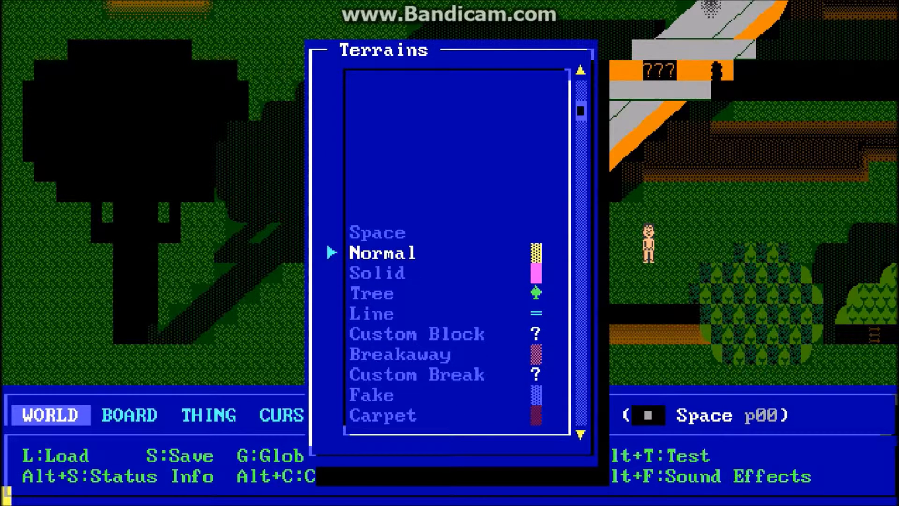
{"action": "key", "text": "Down"}
{"action": "key", "text": "Down"}
{"action": "key", "text": "Down"}
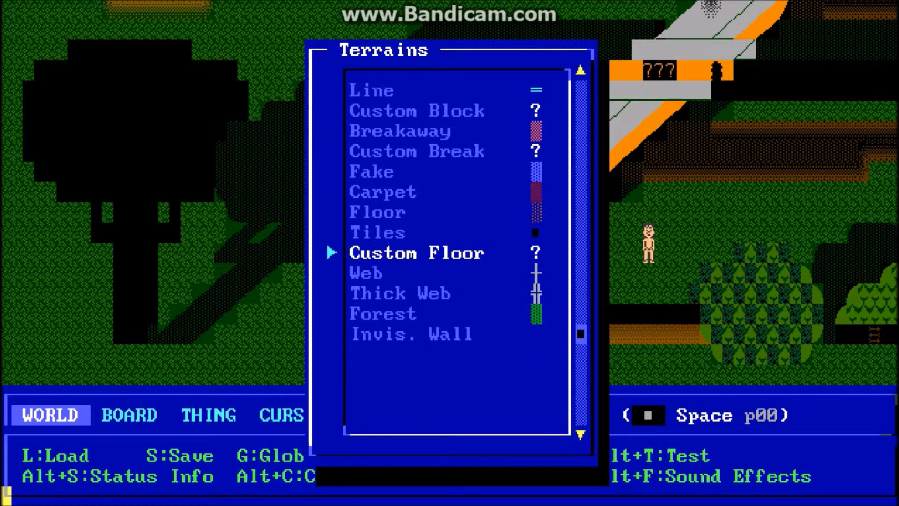
{"action": "key", "text": "Up"}
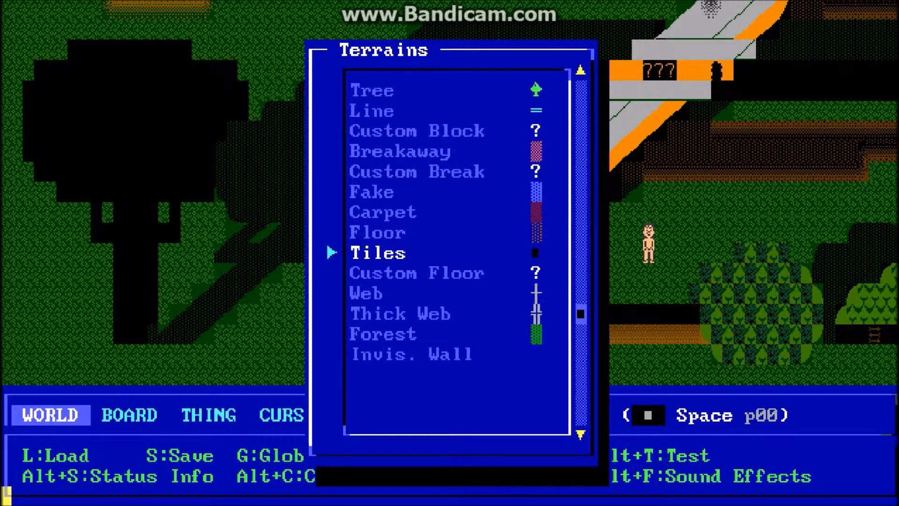
{"action": "key", "text": "Up"}
{"action": "key", "text": "Up"}
{"action": "key", "text": "Up"}
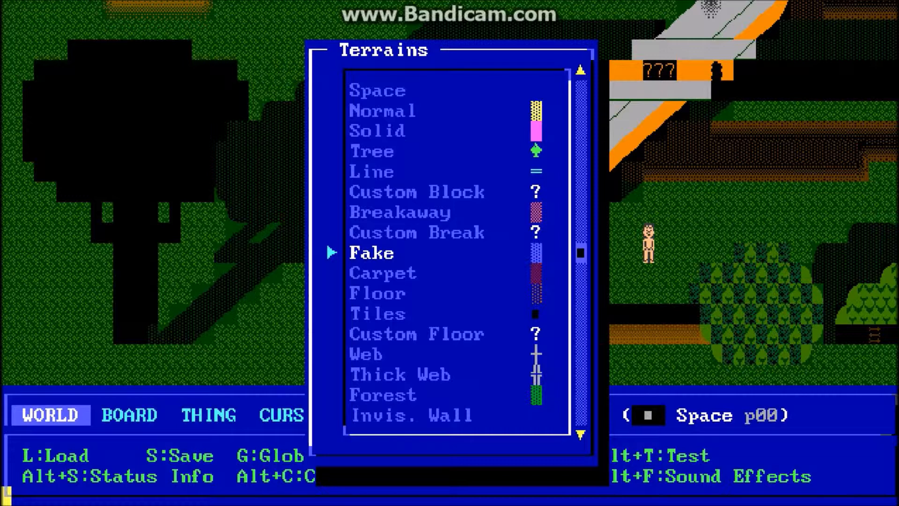
{"action": "key", "text": "Escape"}
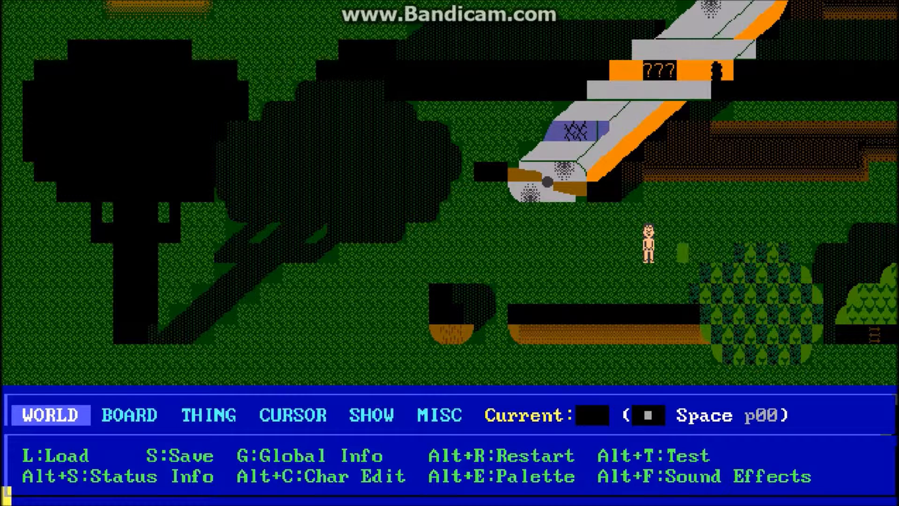
Step: Check the overlay mode in the board settings of "1 THE CRASH", and switch to overlay editing
{"action": "key", "text": "i"}
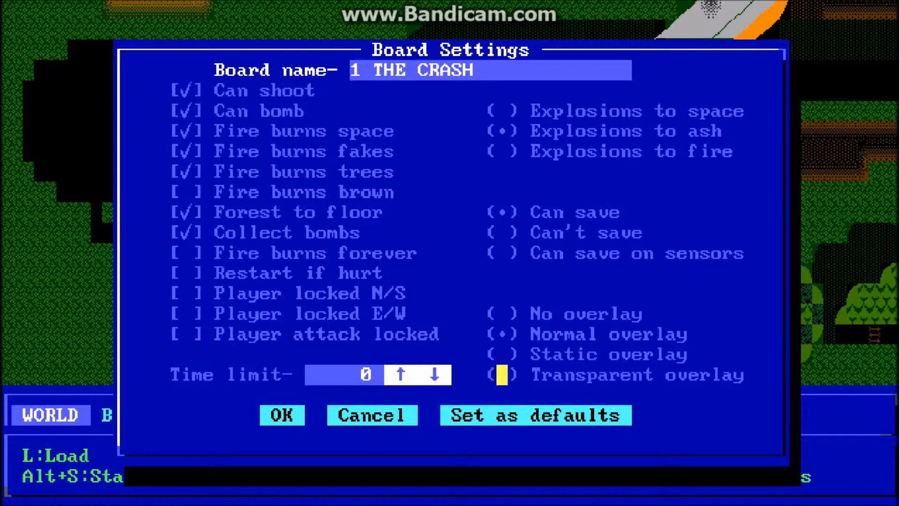
{"action": "left_click", "coordinate": [287, 415]}
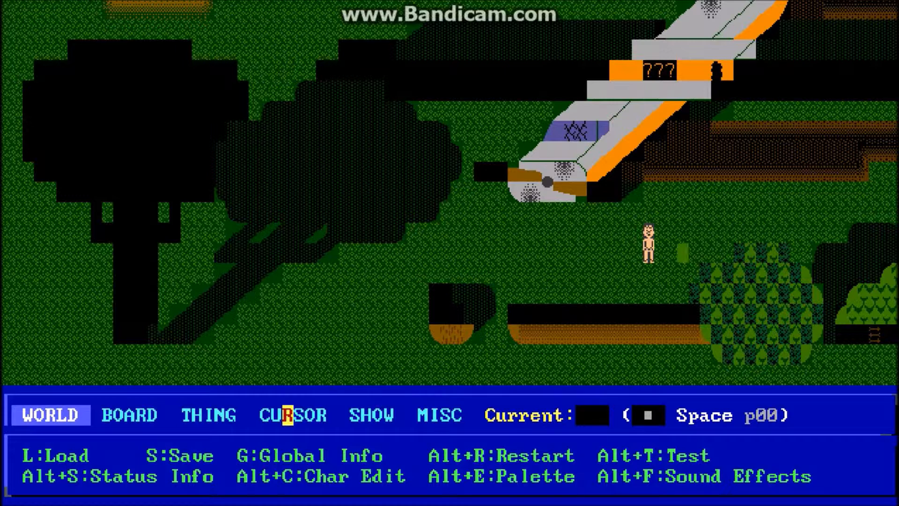
{"action": "key", "text": "alt+o"}
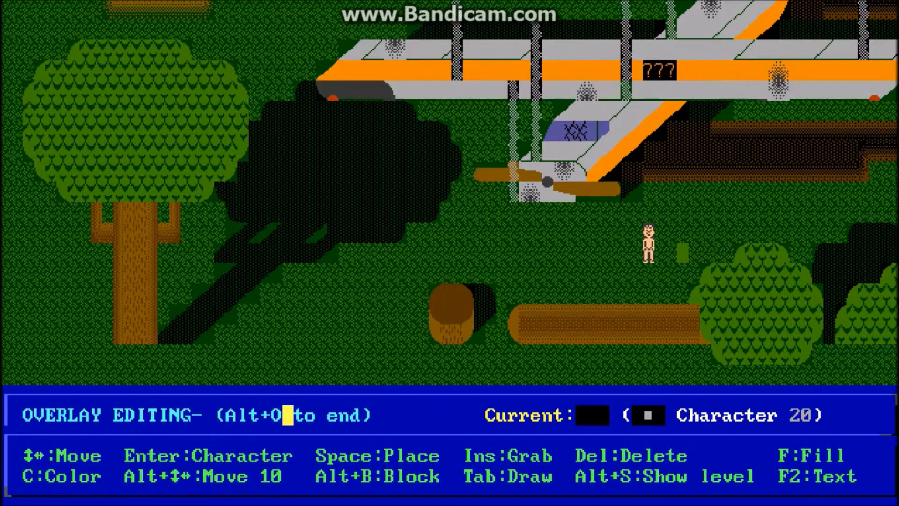
Step: Examine the tree, crashed plane and log with the overlay displayed on top of the board
{"action": "key", "text": "Left"}
{"action": "key", "text": "Left"}
{"action": "key", "text": "Left"}
{"action": "key", "text": "Left"}
{"action": "key", "text": "Left"}
{"action": "key", "text": "Left"}
{"action": "key", "text": "Left"}
{"action": "key", "text": "Left"}
{"action": "key", "text": "Left"}
{"action": "key", "text": "Left"}
{"action": "key", "text": "Left"}
{"action": "key", "text": "Left"}
{"action": "key", "text": "Left"}
{"action": "key", "text": "Left"}
{"action": "key", "text": "Left"}
{"action": "key", "text": "Left"}
{"action": "key", "text": "Left"}
{"action": "key", "text": "Left"}
{"action": "key", "text": "Left"}
{"action": "key", "text": "Left"}
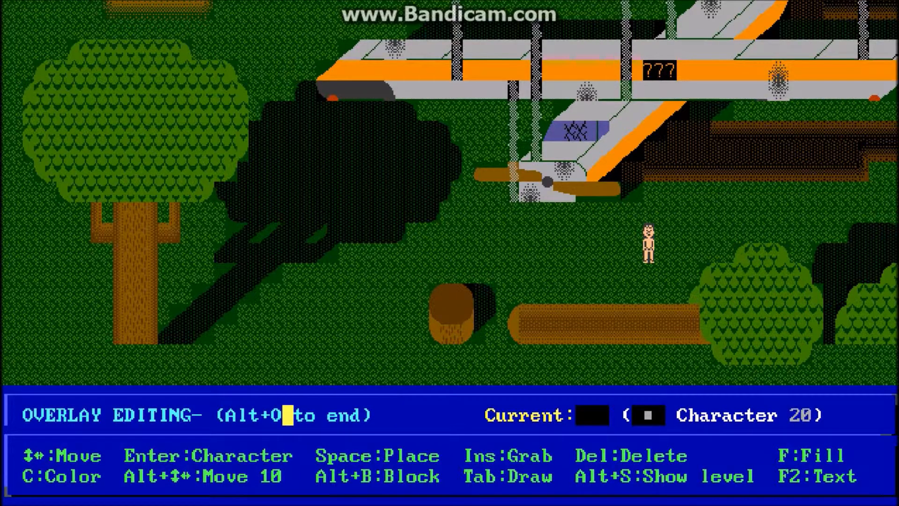
{"action": "key", "text": "Left"}
{"action": "key", "text": "Left"}
{"action": "key", "text": "Left"}
{"action": "key", "text": "Left"}
{"action": "key", "text": "Left"}
{"action": "key", "text": "Left"}
{"action": "key", "text": "Left"}
{"action": "key", "text": "Left"}
{"action": "key", "text": "Left"}
{"action": "key", "text": "Left"}
{"action": "key", "text": "Left"}
{"action": "key", "text": "Left"}
{"action": "key", "text": "Left"}
{"action": "key", "text": "Left"}
{"action": "key", "text": "Left"}
{"action": "key", "text": "Left"}
{"action": "key", "text": "Left"}
{"action": "key", "text": "Left"}
{"action": "key", "text": "Left"}
{"action": "key", "text": "Left"}
{"action": "key", "text": "Right"}
{"action": "key", "text": "Right"}
{"action": "key", "text": "Right"}
{"action": "key", "text": "Right"}
{"action": "key", "text": "Right"}
{"action": "key", "text": "Right"}
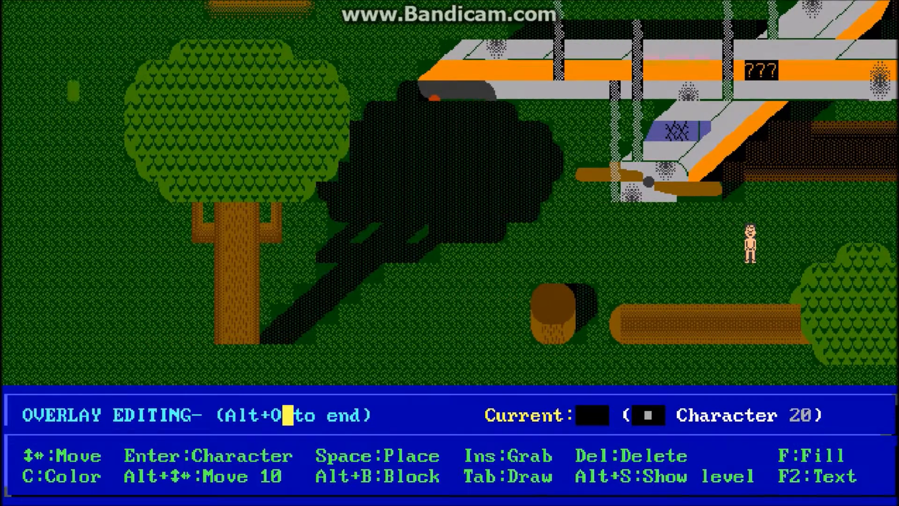
{"action": "key", "text": "Right"}
{"action": "key", "text": "Right"}
{"action": "key", "text": "Right"}
{"action": "key", "text": "Right"}
{"action": "key", "text": "Right"}
{"action": "key", "text": "Right"}
{"action": "key", "text": "Right"}
{"action": "key", "text": "Right"}
{"action": "key", "text": "Right"}
{"action": "key", "text": "Right"}
{"action": "key", "text": "Right"}
{"action": "key", "text": "Right"}
{"action": "key", "text": "Right"}
{"action": "key", "text": "Right"}
{"action": "key", "text": "Right"}
{"action": "key", "text": "Right"}
{"action": "key", "text": "Right"}
{"action": "key", "text": "Right"}
{"action": "key", "text": "Right"}
{"action": "key", "text": "Right"}
{"action": "key", "text": "Right"}
{"action": "key", "text": "Right"}
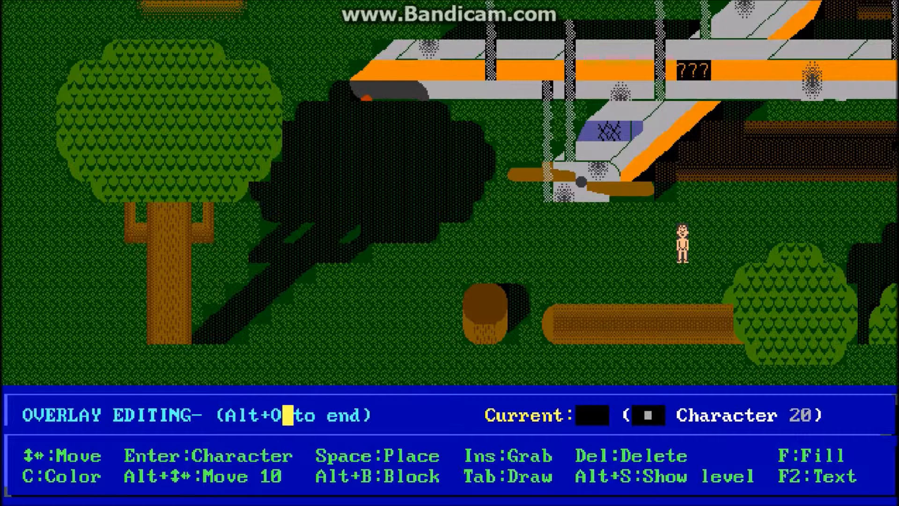
Step: Show only the overlay level and examine the treetop, wing, smoke and tail pieces drawn on it
{"action": "key", "text": "alt+s"}
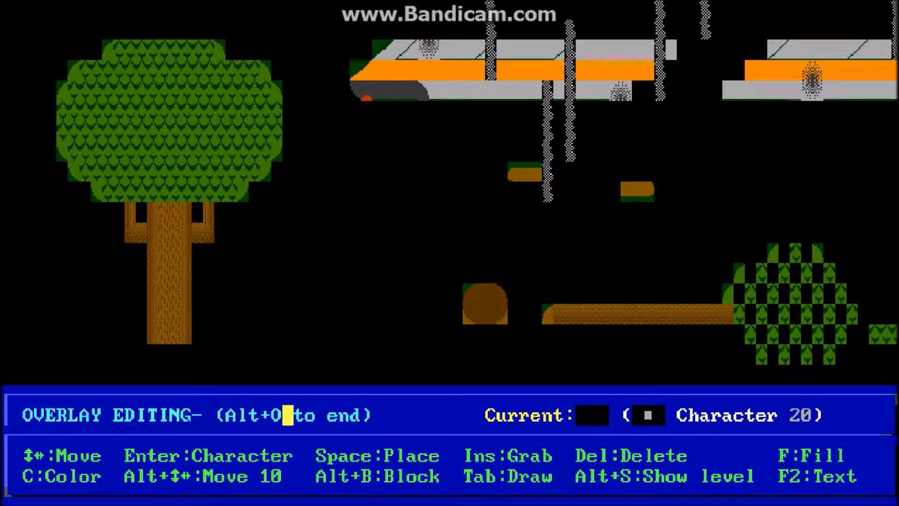
{"action": "key", "text": "Left"}
{"action": "key", "text": "Left"}
{"action": "key", "text": "Left"}
{"action": "key", "text": "Left"}
{"action": "key", "text": "Left"}
{"action": "key", "text": "Left"}
{"action": "key", "text": "Left"}
{"action": "key", "text": "Left"}
{"action": "key", "text": "Left"}
{"action": "key", "text": "Left"}
{"action": "key", "text": "Up"}
{"action": "key", "text": "Up"}
{"action": "key", "text": "Up"}
{"action": "key", "text": "Up"}
{"action": "key", "text": "Up"}
{"action": "key", "text": "Up"}
{"action": "key", "text": "Up"}
{"action": "key", "text": "Up"}
{"action": "key", "text": "Up"}
{"action": "key", "text": "Up"}
{"action": "key", "text": "Up"}
{"action": "key", "text": "Up"}
{"action": "key", "text": "Up"}
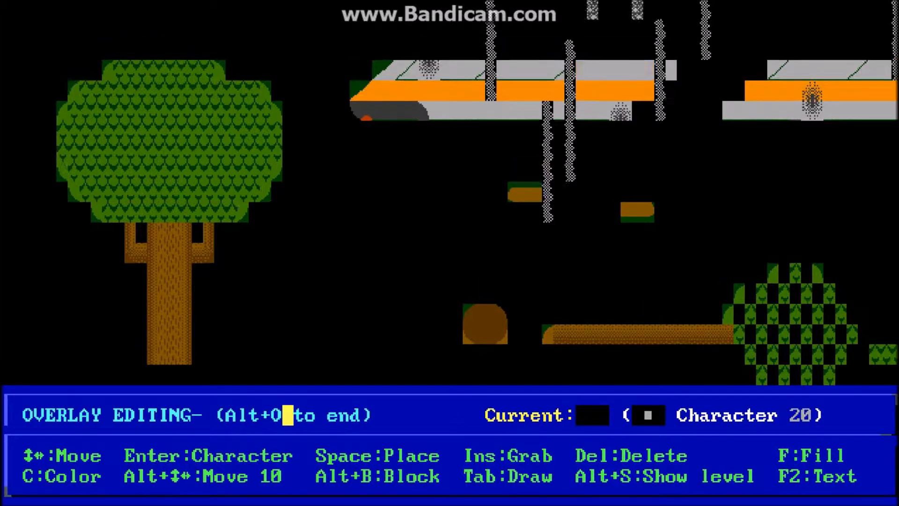
{"action": "key", "text": "alt+Right"}
{"action": "key", "text": "alt+Right"}
{"action": "key", "text": "alt+Right"}
{"action": "key", "text": "alt+Right"}
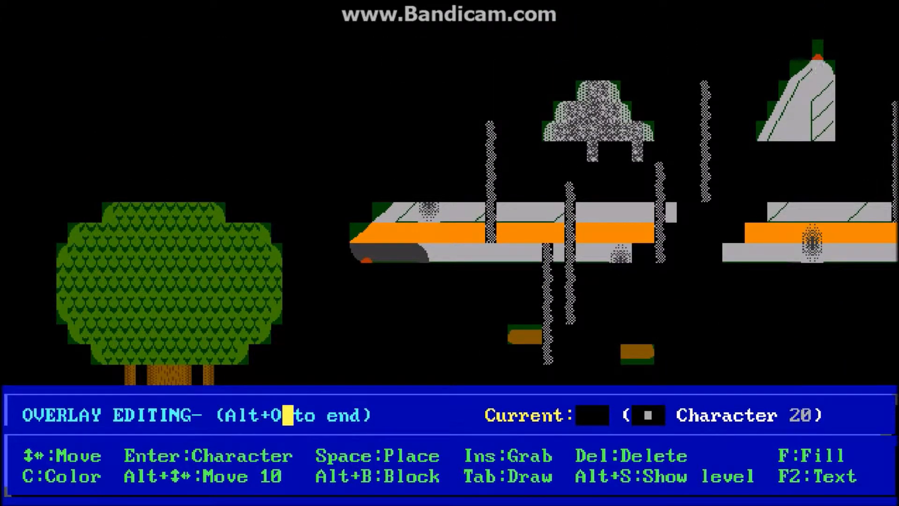
{"action": "key", "text": "alt+Down"}
{"action": "key", "text": "alt+Down"}
{"action": "key", "text": "alt+Left"}
{"action": "key", "text": "alt+Left"}
{"action": "key", "text": "alt+Left"}
{"action": "key", "text": "alt+Left"}
{"action": "key", "text": "alt+Left"}
{"action": "key", "text": "alt+Left"}
{"action": "key", "text": "alt+Left"}
{"action": "key", "text": "alt+Left"}
{"action": "key", "text": "alt+Left"}
{"action": "key", "text": "alt+Left"}
{"action": "key", "text": "alt+Left"}
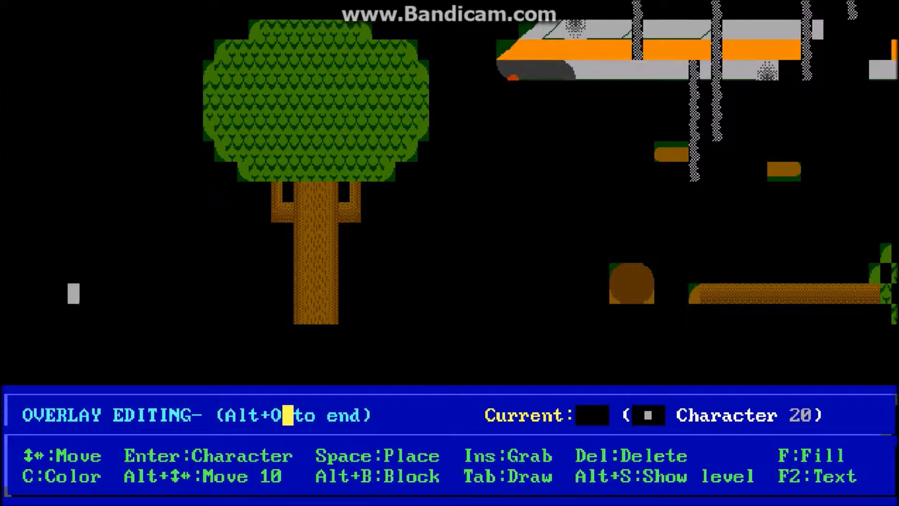
Step: Examine the isolated overlay pieces of the log, bush and plane across the board
{"action": "key", "text": "Right"}
{"action": "key", "text": "Right"}
{"action": "key", "text": "Right"}
{"action": "key", "text": "Right"}
{"action": "key", "text": "Right"}
{"action": "key", "text": "Right"}
{"action": "key", "text": "Right"}
{"action": "key", "text": "Right"}
{"action": "key", "text": "Right"}
{"action": "key", "text": "Right"}
{"action": "key", "text": "Right"}
{"action": "key", "text": "Right"}
{"action": "key", "text": "Right"}
{"action": "key", "text": "Right"}
{"action": "key", "text": "Right"}
{"action": "key", "text": "Right"}
{"action": "key", "text": "Right"}
{"action": "key", "text": "Right"}
{"action": "key", "text": "Right"}
{"action": "key", "text": "Right"}
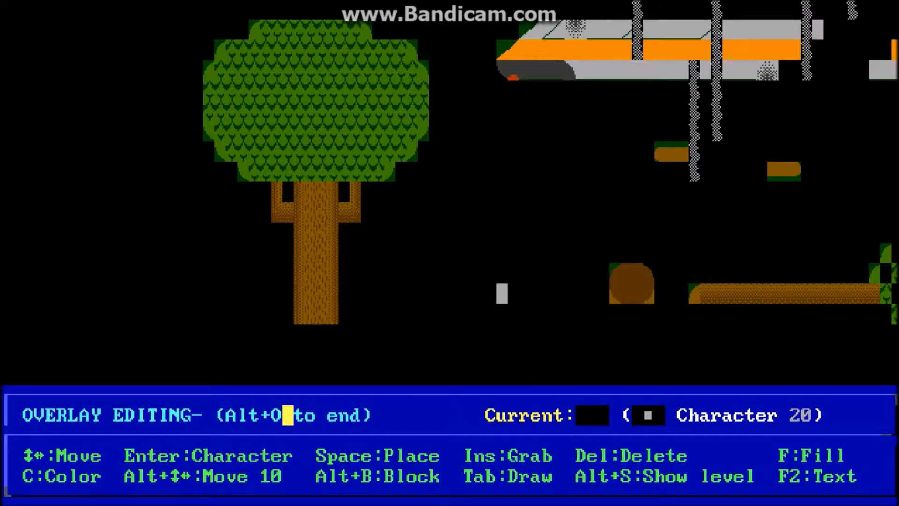
{"action": "key", "text": "Right"}
{"action": "key", "text": "Right"}
{"action": "key", "text": "Right"}
{"action": "key", "text": "Right"}
{"action": "key", "text": "Right"}
{"action": "key", "text": "Right"}
{"action": "key", "text": "Right"}
{"action": "key", "text": "Right"}
{"action": "key", "text": "Right"}
{"action": "key", "text": "Right"}
{"action": "key", "text": "Right"}
{"action": "key", "text": "Right"}
{"action": "key", "text": "Right"}
{"action": "key", "text": "Right"}
{"action": "key", "text": "Right"}
{"action": "key", "text": "Right"}
{"action": "key", "text": "Right"}
{"action": "key", "text": "Right"}
{"action": "key", "text": "Right"}
{"action": "key", "text": "Right"}
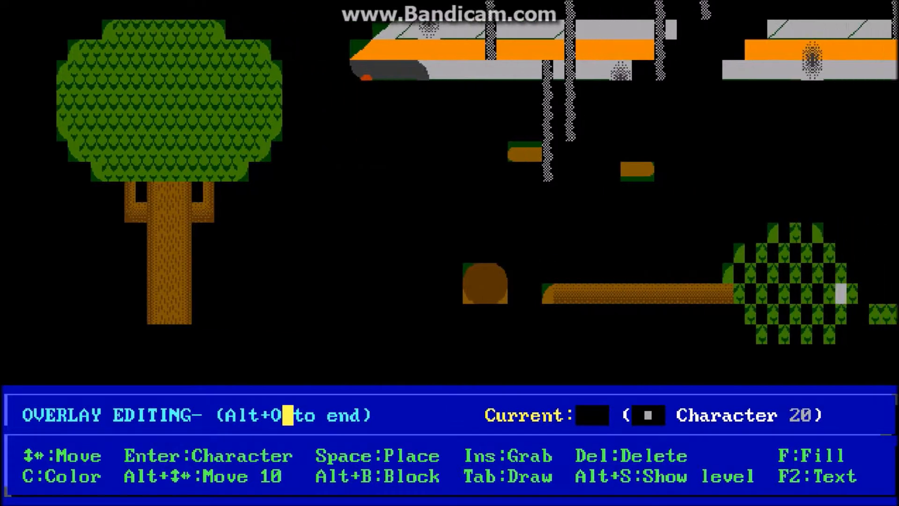
{"action": "key", "text": "Right"}
{"action": "key", "text": "Right"}
{"action": "key", "text": "Right"}
{"action": "key", "text": "Right"}
{"action": "key", "text": "Up"}
{"action": "key", "text": "Up"}
{"action": "key", "text": "Up"}
{"action": "key", "text": "Up"}
{"action": "key", "text": "Up"}
{"action": "key", "text": "Up"}
{"action": "key", "text": "Up"}
{"action": "key", "text": "Up"}
{"action": "key", "text": "Up"}
{"action": "key", "text": "Up"}
{"action": "key", "text": "Up"}
{"action": "key", "text": "Up"}
{"action": "key", "text": "Up"}
{"action": "key", "text": "Up"}
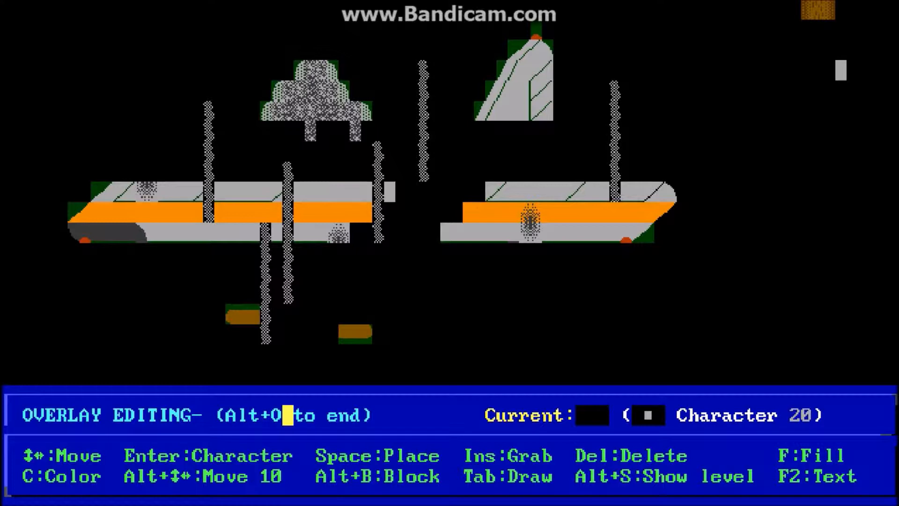
Step: Compare the base board without its overlay, redisplay the level beneath the overlay, and leave overlay editing
{"action": "key", "text": "alt+o"}
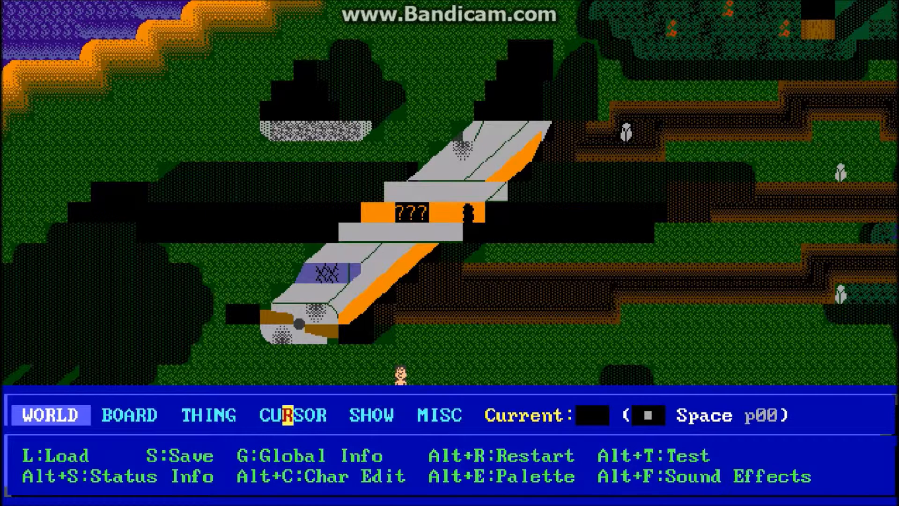
{"action": "key", "text": "alt+o"}
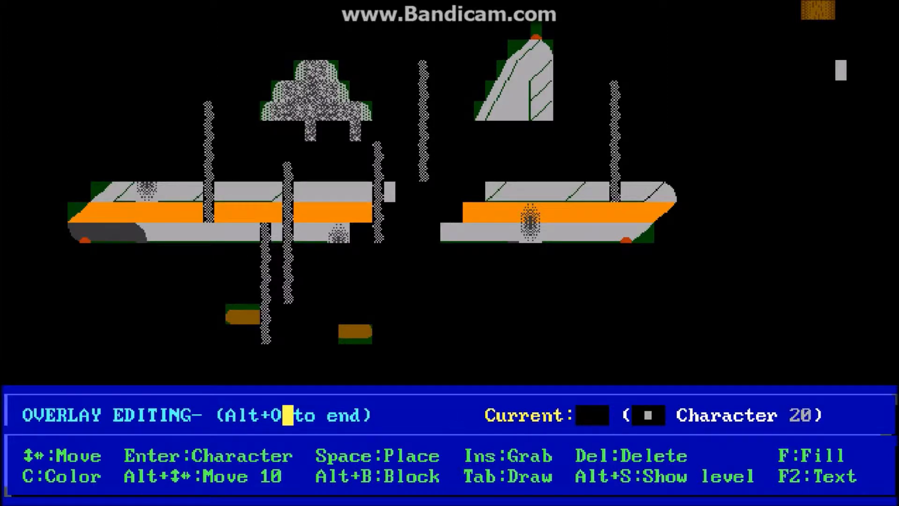
{"action": "key", "text": "alt+s"}
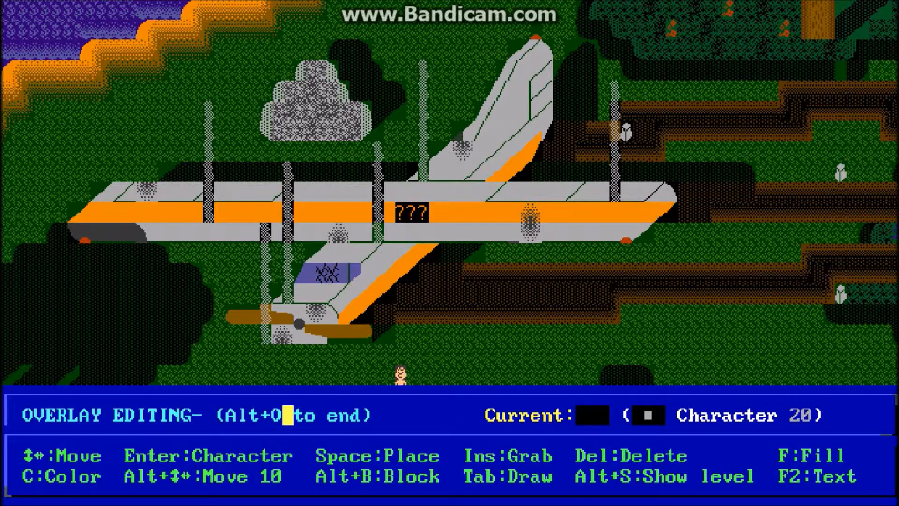
{"action": "key", "text": "alt+o"}
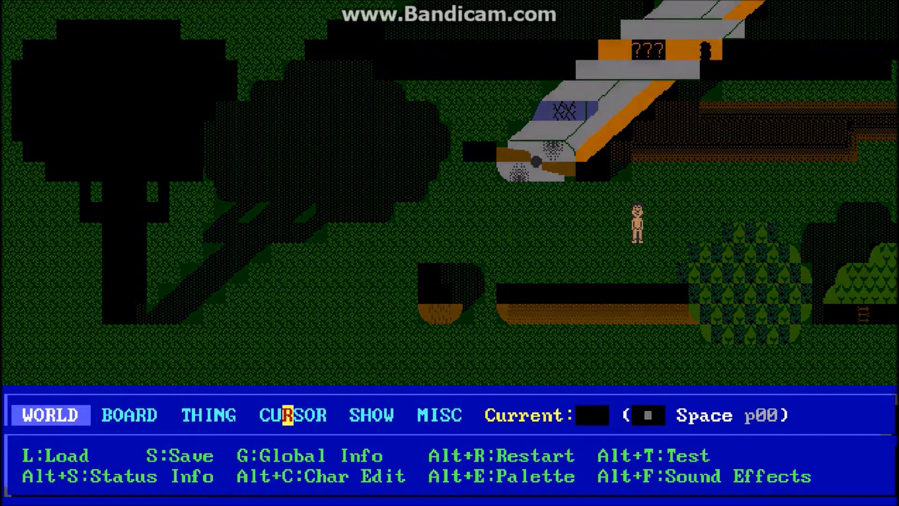
Step: Test the world and walk the player behind the large tree and back to the plane's wing
{"action": "key", "text": "alt+t"}
{"action": "key", "text": "Left"}
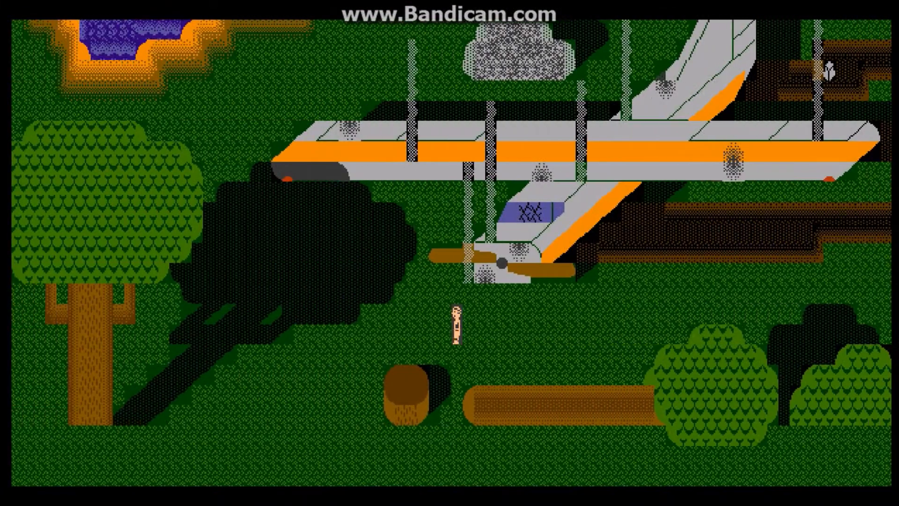
{"action": "key", "text": "Left"}
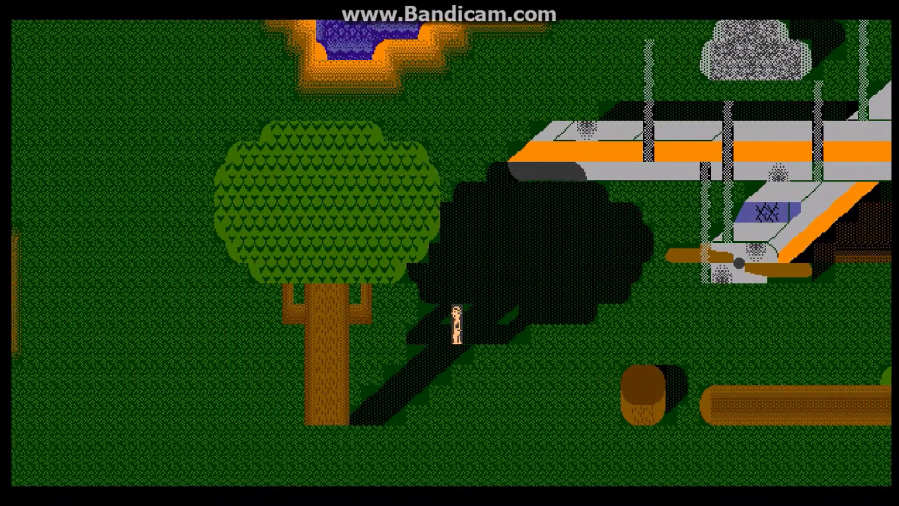
{"action": "key", "text": "Up"}
{"action": "key", "text": "Left"}
{"action": "key", "text": "Up"}
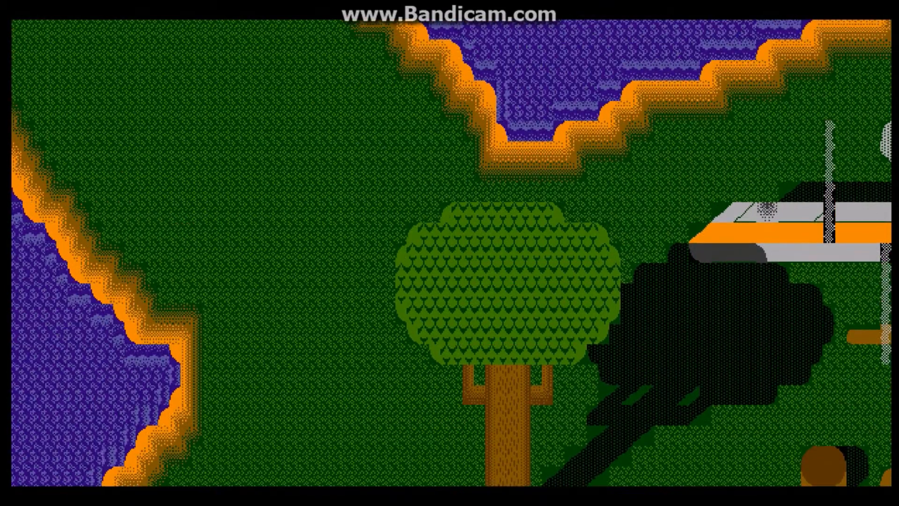
{"action": "key", "text": "Right"}
Step: Walk the player beneath the plane's wing and around the rock to check how the overlay covers the character
{"action": "key", "text": "Right"}
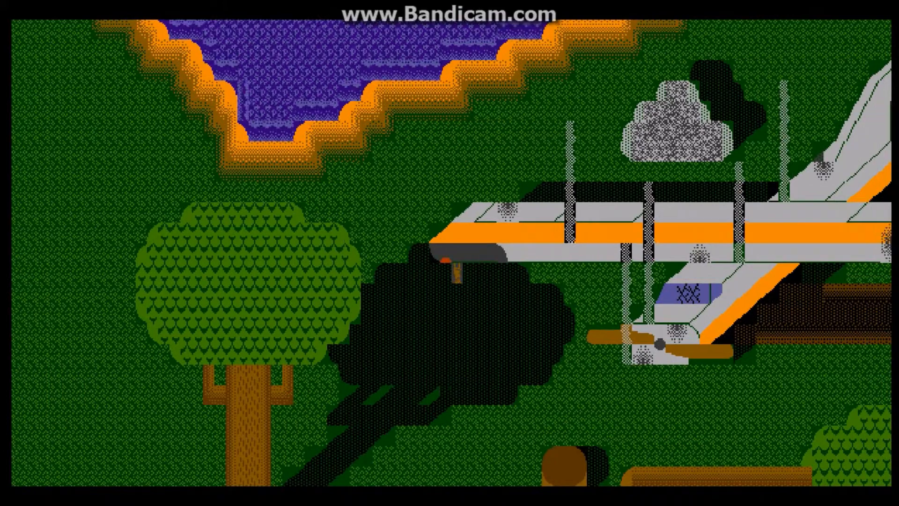
{"action": "key", "text": "Up"}
{"action": "key", "text": "Right"}
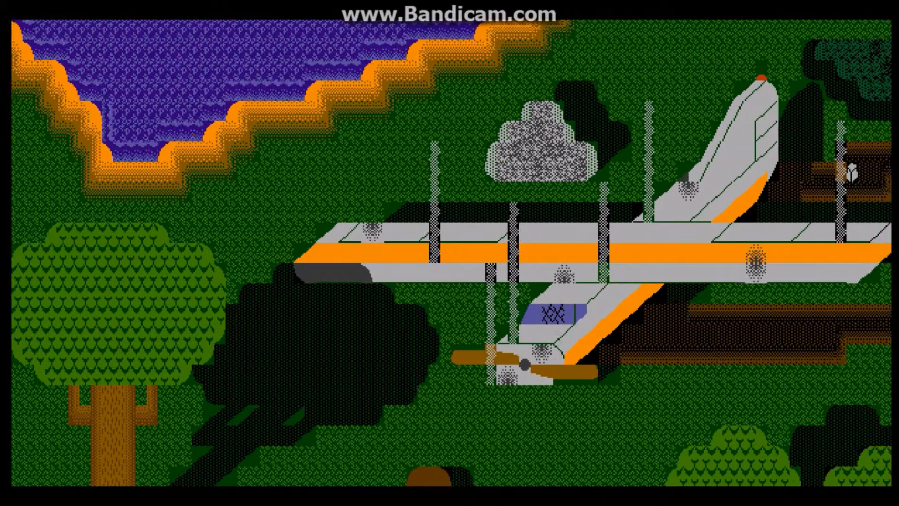
{"action": "key", "text": "Up"}
{"action": "key", "text": "Up"}
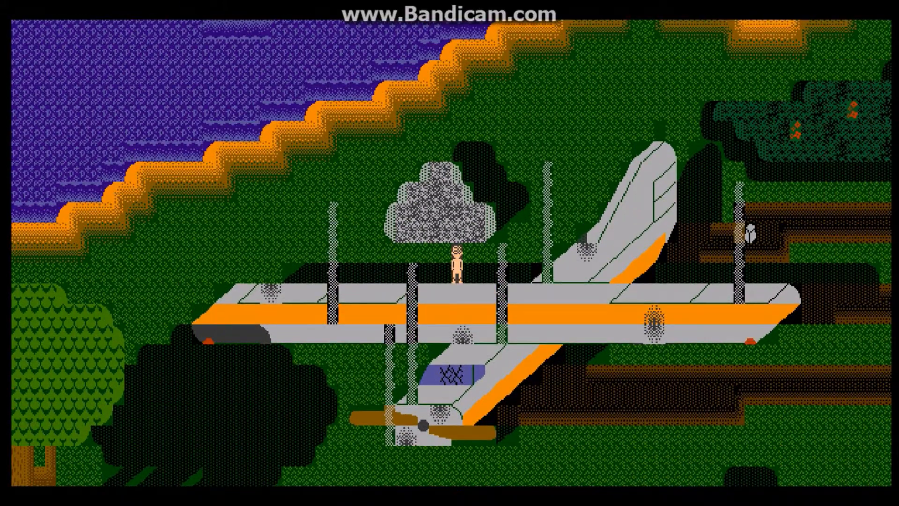
{"action": "key", "text": "Left"}
{"action": "key", "text": "Right"}
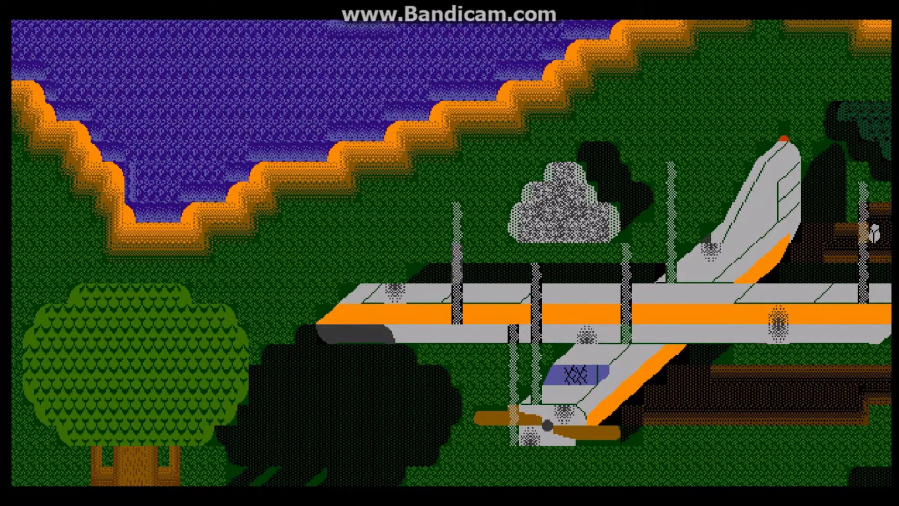
{"action": "key", "text": "Up"}
{"action": "key", "text": "Down"}
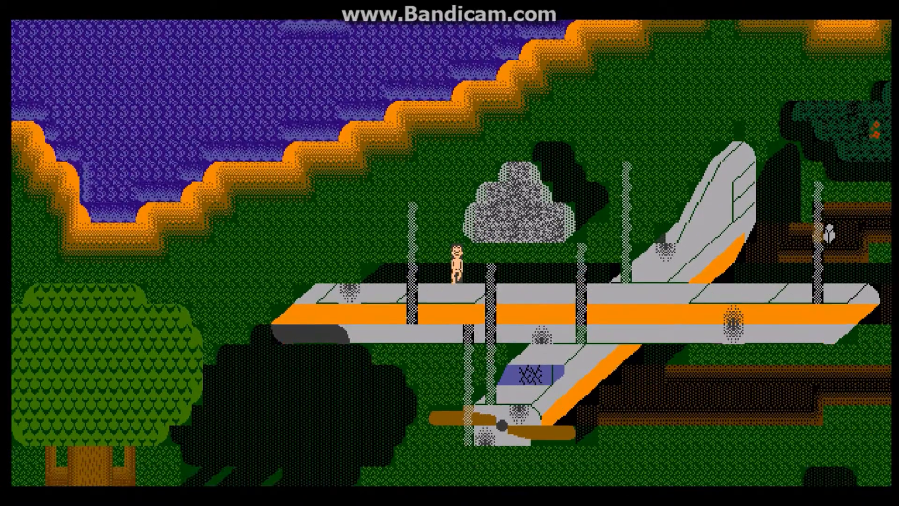
{"action": "key", "text": "Left"}
{"action": "key", "text": "Down"}
{"action": "key", "text": "Left"}
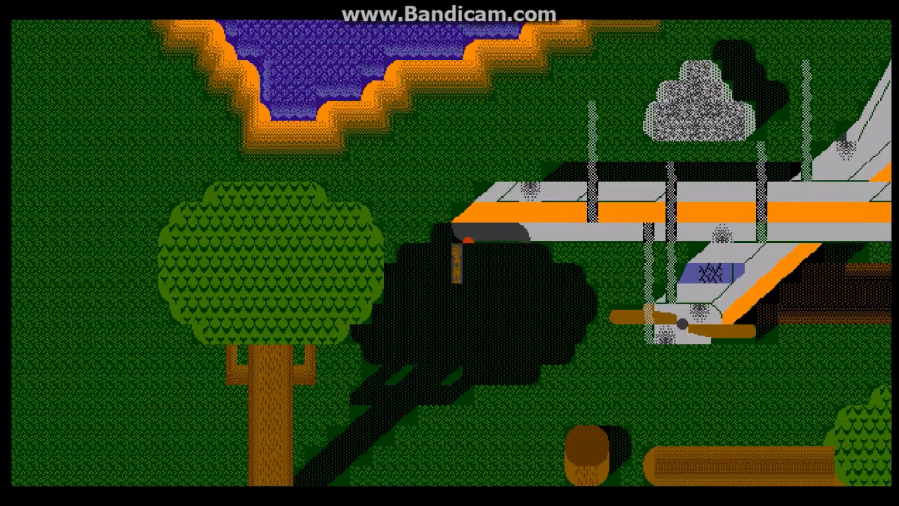
Step: Walk the player past the log, around the bushes and up to the far wing, and end the test
{"action": "key", "text": "Down"}
{"action": "key", "text": "Right"}
{"action": "key", "text": "Right"}
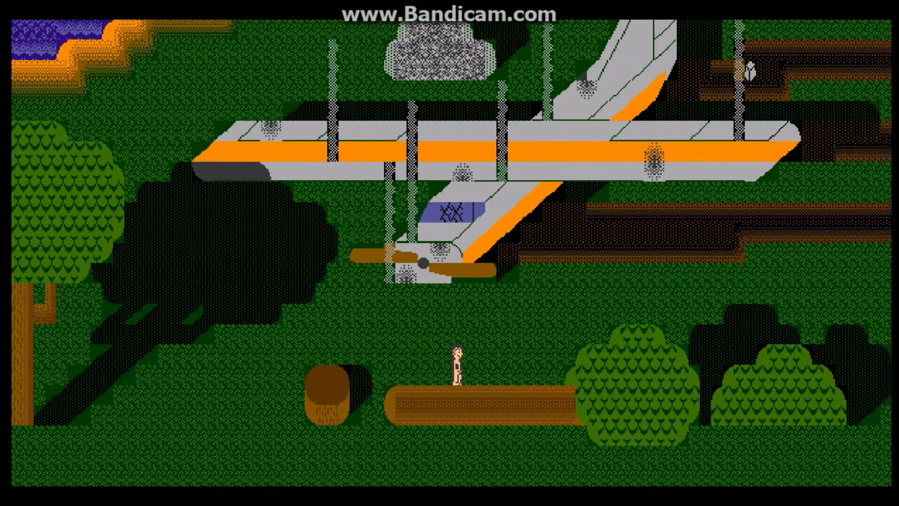
{"action": "key", "text": "Right"}
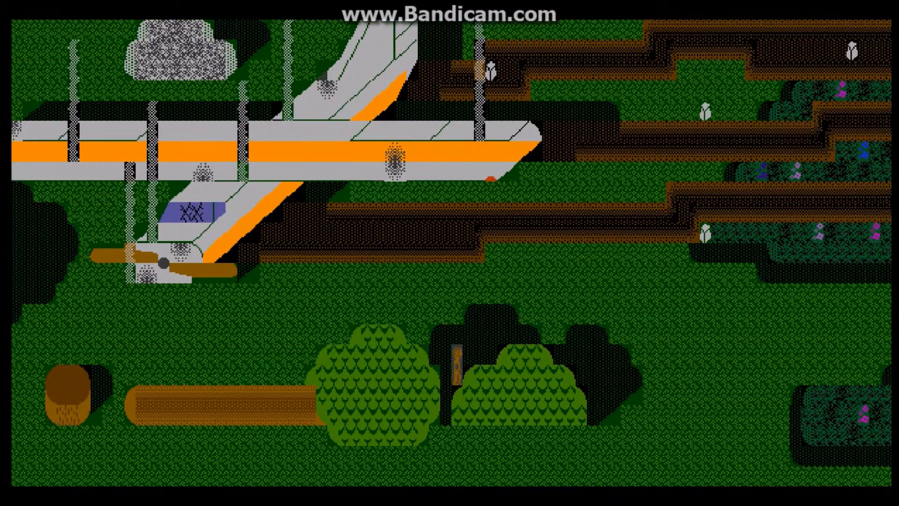
{"action": "key", "text": "Down"}
{"action": "key", "text": "Right"}
{"action": "key", "text": "Right"}
{"action": "key", "text": "Up"}
{"action": "key", "text": "Left"}
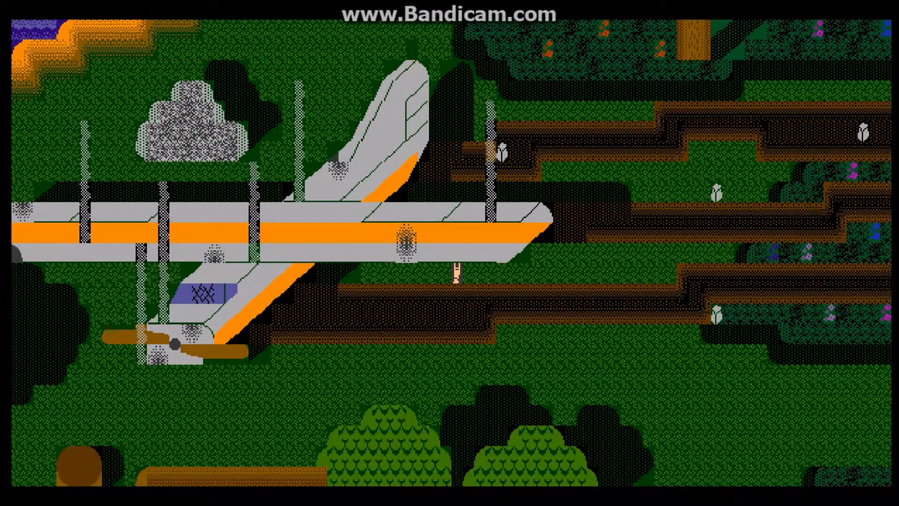
{"action": "key", "text": "Escape"}
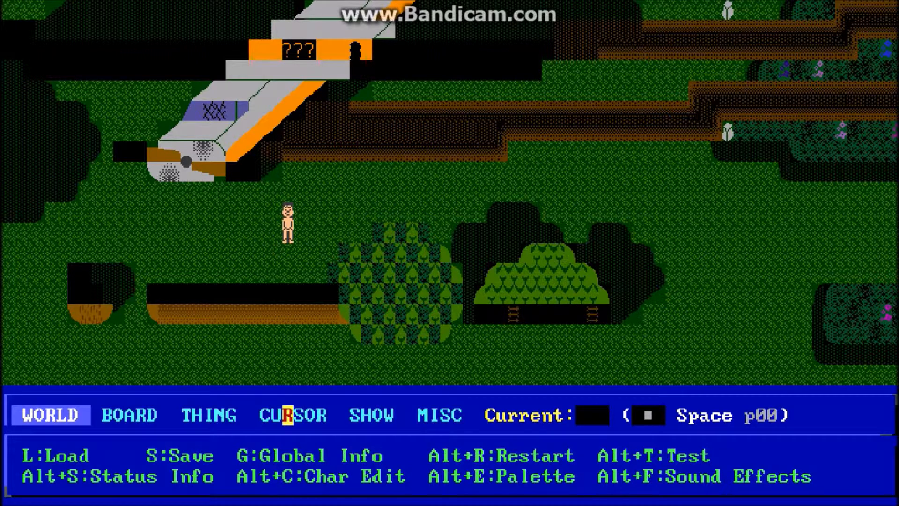
Step: Grab the Ammo thing with parameter p03 from the board as the current thing
{"action": "key", "text": "Return"}
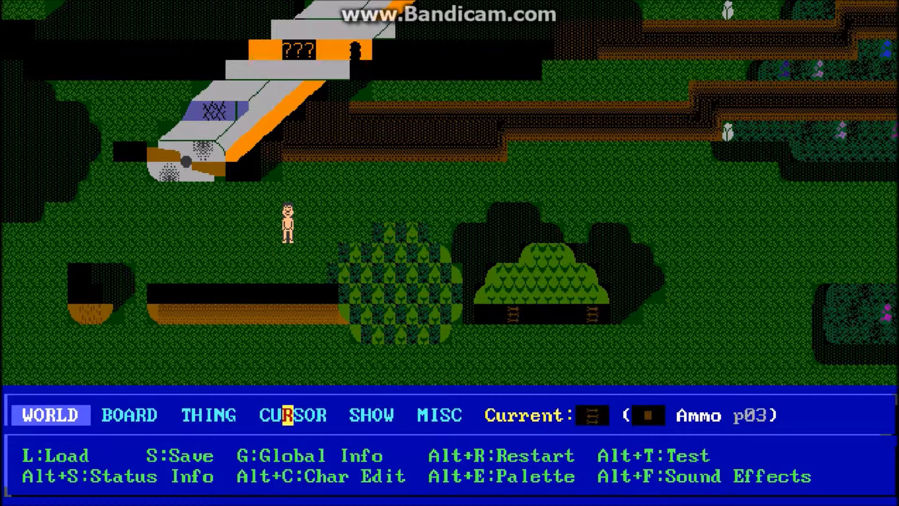
Step: Switch to overlay editing and position the cursor on the grass between the large tree's trunk and the stump
{"action": "key", "text": "Left"}
{"action": "key", "text": "Left"}
{"action": "key", "text": "Left"}
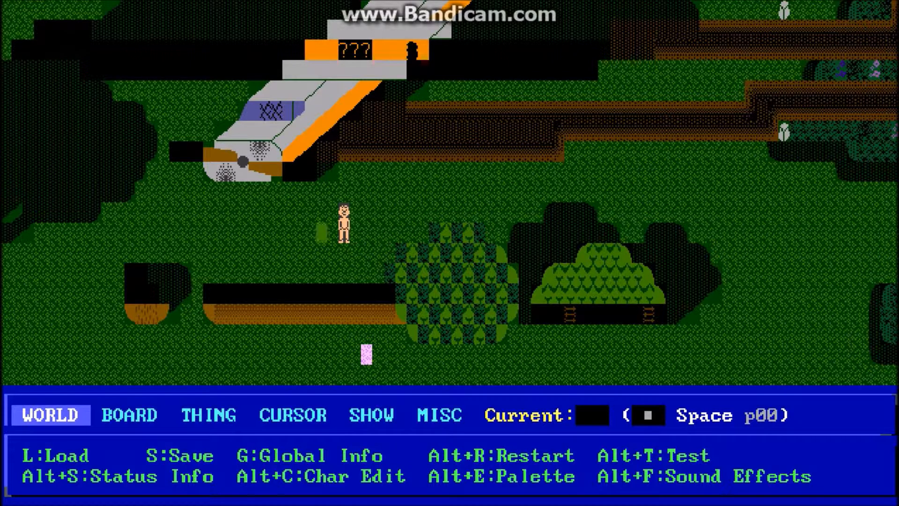
{"action": "key", "text": "alt+o"}
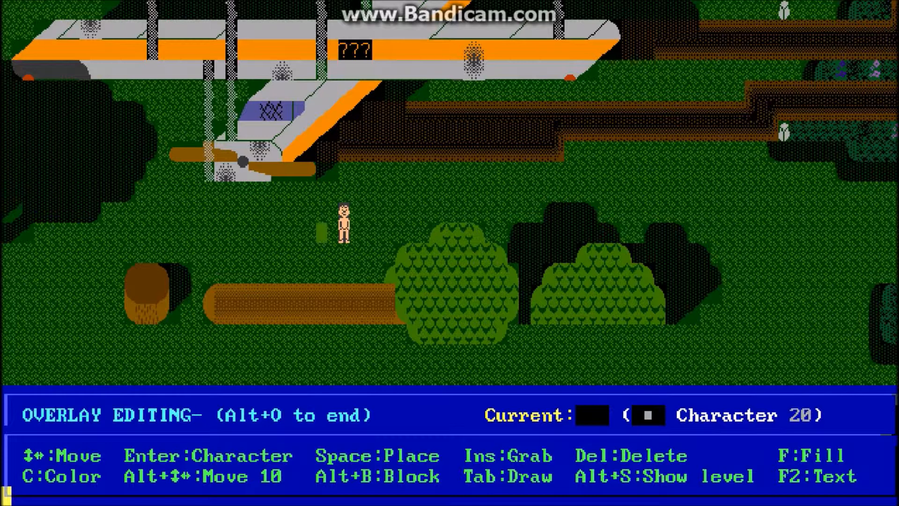
{"action": "key", "text": "Left"}
{"action": "key", "text": "Left"}
{"action": "key", "text": "Left"}
{"action": "key", "text": "Left"}
{"action": "key", "text": "Left"}
{"action": "key", "text": "Left"}
{"action": "key", "text": "Left"}
{"action": "key", "text": "Left"}
{"action": "key", "text": "Left"}
{"action": "key", "text": "Left"}
{"action": "key", "text": "Left"}
{"action": "key", "text": "Left"}
{"action": "key", "text": "Left"}
{"action": "key", "text": "Left"}
{"action": "key", "text": "Left"}
{"action": "key", "text": "Left"}
{"action": "key", "text": "Left"}
{"action": "key", "text": "Left"}
{"action": "key", "text": "Left"}
{"action": "key", "text": "Left"}
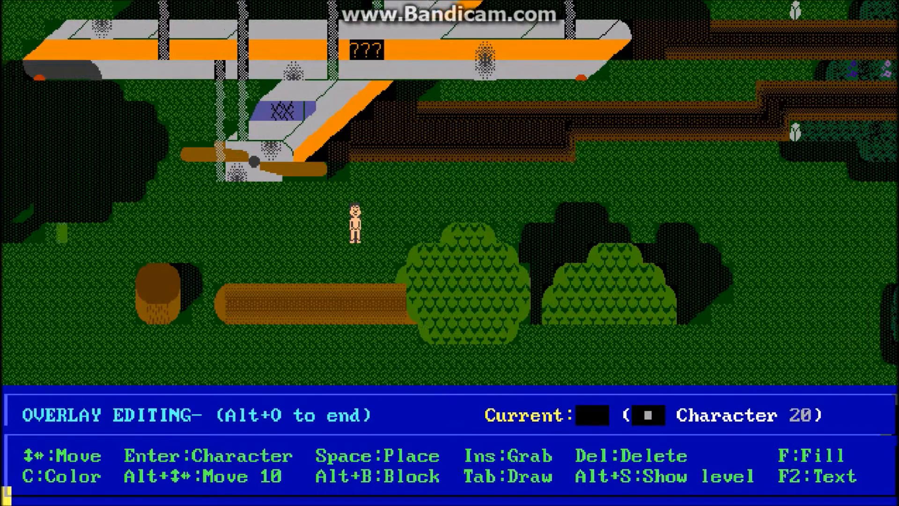
{"action": "key", "text": "Left"}
{"action": "key", "text": "Right"}
{"action": "key", "text": "Right"}
{"action": "key", "text": "Right"}
{"action": "key", "text": "Right"}
{"action": "key", "text": "Right"}
{"action": "key", "text": "Right"}
{"action": "key", "text": "Right"}
{"action": "key", "text": "Right"}
{"action": "key", "text": "Right"}
{"action": "key", "text": "Right"}
{"action": "key", "text": "Right"}
{"action": "key", "text": "Right"}
{"action": "key", "text": "Right"}
{"action": "key", "text": "Right"}
{"action": "key", "text": "Right"}
{"action": "key", "text": "Right"}
{"action": "key", "text": "Right"}
{"action": "key", "text": "Right"}
{"action": "key", "text": "Right"}
{"action": "key", "text": "Right"}
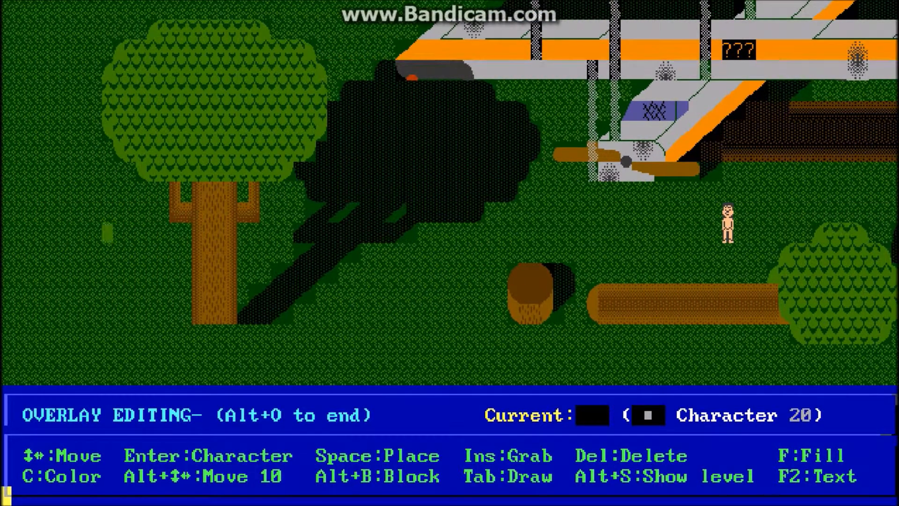
{"action": "key", "text": "Left"}
{"action": "key", "text": "Left"}
{"action": "key", "text": "Left"}
{"action": "key", "text": "Left"}
{"action": "key", "text": "Left"}
{"action": "key", "text": "Right"}
{"action": "key", "text": "Right"}
{"action": "key", "text": "Up"}
{"action": "key", "text": "Up"}
{"action": "key", "text": "Up"}
{"action": "key", "text": "Left"}
{"action": "key", "text": "Down"}
{"action": "key", "text": "Left"}
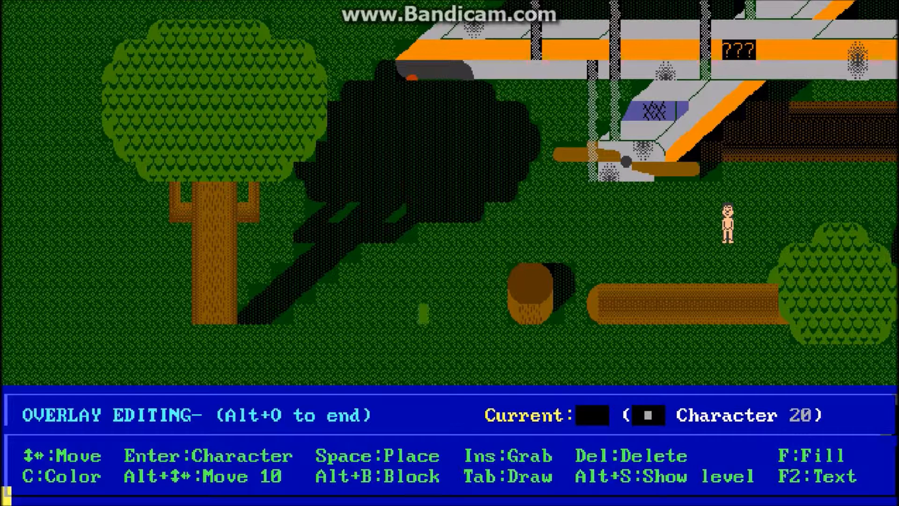
Step: Set the current overlay color to green on a light gray background
{"action": "key", "text": "c"}
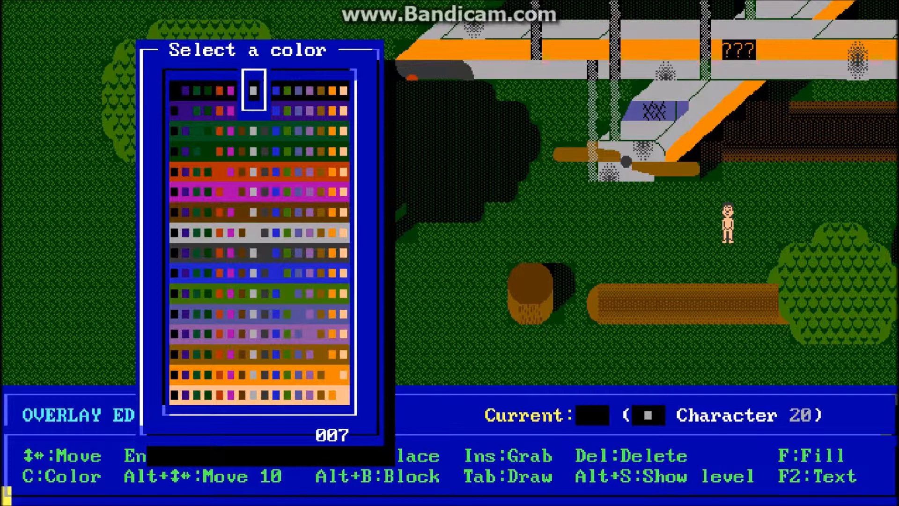
{"action": "key", "text": "Right"}
{"action": "key", "text": "Right"}
{"action": "key", "text": "Down"}
{"action": "key", "text": "Down"}
{"action": "key", "text": "Down"}
{"action": "key", "text": "Down"}
{"action": "key", "text": "Down"}
{"action": "key", "text": "Down"}
{"action": "key", "text": "Right"}
{"action": "key", "text": "Down"}
{"action": "key", "text": "Down"}
{"action": "key", "text": "Up"}
{"action": "key", "text": "Return"}
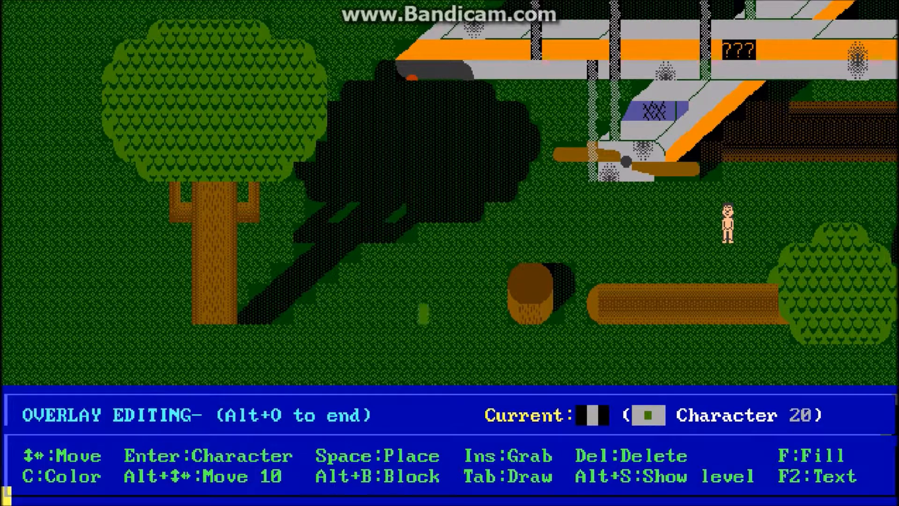
Step: Choose character 87 as the current overlay character and place one on the grass beside the stump
{"action": "key", "text": "Return"}
{"action": "key", "text": "Right"}
{"action": "key", "text": "Right"}
{"action": "key", "text": "Right"}
{"action": "key", "text": "Right"}
{"action": "key", "text": "Right"}
{"action": "key", "text": "Right"}
{"action": "key", "text": "Right"}
{"action": "key", "text": "Down"}
{"action": "key", "text": "Down"}
{"action": "key", "text": "Down"}
{"action": "key", "text": "Down"}
{"action": "key", "text": "Return"}
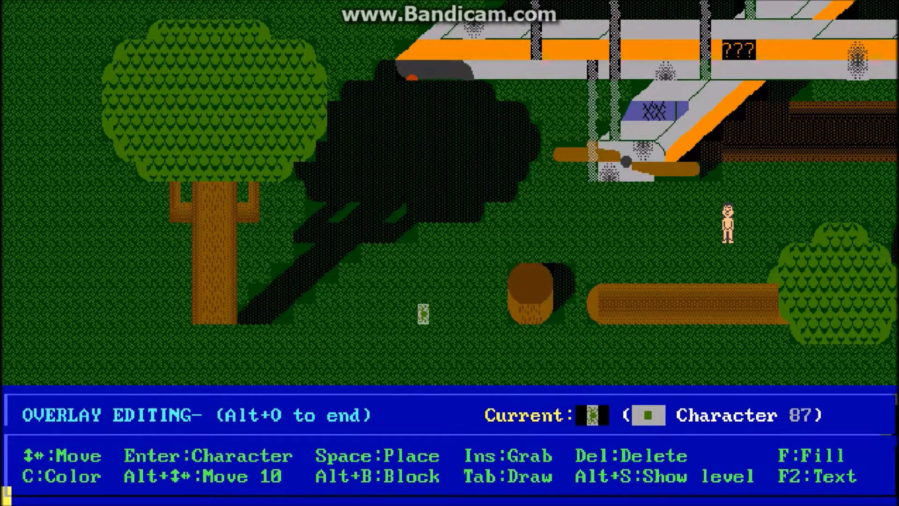
{"action": "key", "text": "Left"}
{"action": "key", "text": "Left"}
{"action": "key", "text": "Left"}
{"action": "key", "text": "Left"}
{"action": "key", "text": "space"}
Step: Draw a closed outline of character 87 between the tree trunk and the stump, and fill its interior
{"action": "key", "text": "Tab"}
{"action": "key", "text": "Left"}
{"action": "key", "text": "Left"}
{"action": "key", "text": "Left"}
{"action": "key", "text": "Left"}
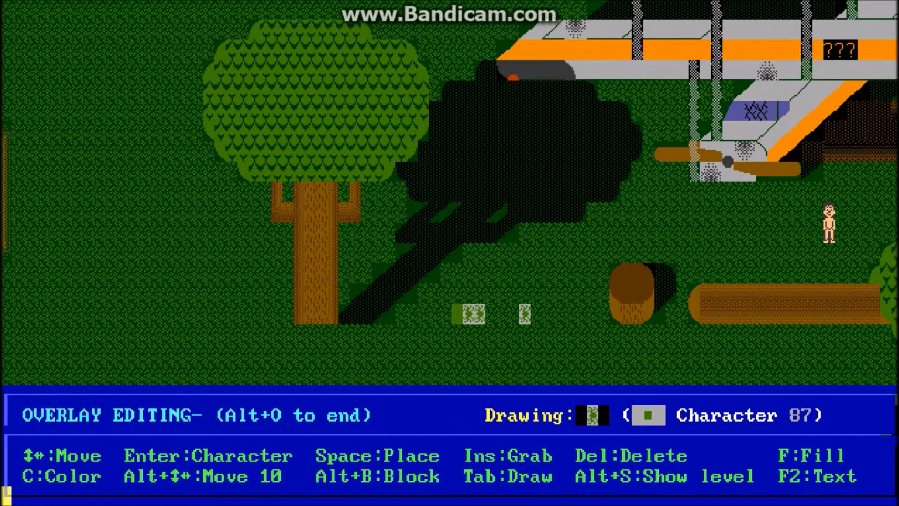
{"action": "key", "text": "Down"}
{"action": "key", "text": "Right"}
{"action": "key", "text": "Right"}
{"action": "key", "text": "Right"}
{"action": "key", "text": "Right"}
{"action": "key", "text": "Right"}
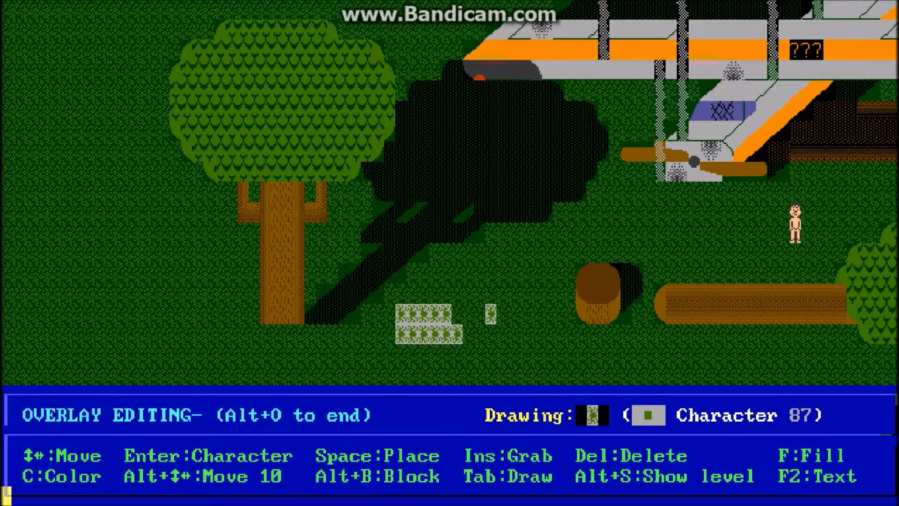
{"action": "key", "text": "Right"}
{"action": "key", "text": "Right"}
{"action": "key", "text": "Right"}
{"action": "key", "text": "Right"}
{"action": "key", "text": "Right"}
{"action": "key", "text": "Right"}
{"action": "key", "text": "Right"}
{"action": "key", "text": "Right"}
{"action": "key", "text": "Up"}
{"action": "key", "text": "Up"}
{"action": "key", "text": "Up"}
{"action": "key", "text": "Left"}
{"action": "key", "text": "Left"}
{"action": "key", "text": "Left"}
{"action": "key", "text": "Left"}
{"action": "key", "text": "Left"}
{"action": "key", "text": "Left"}
{"action": "key", "text": "Left"}
{"action": "key", "text": "Left"}
{"action": "key", "text": "Left"}
{"action": "key", "text": "Left"}
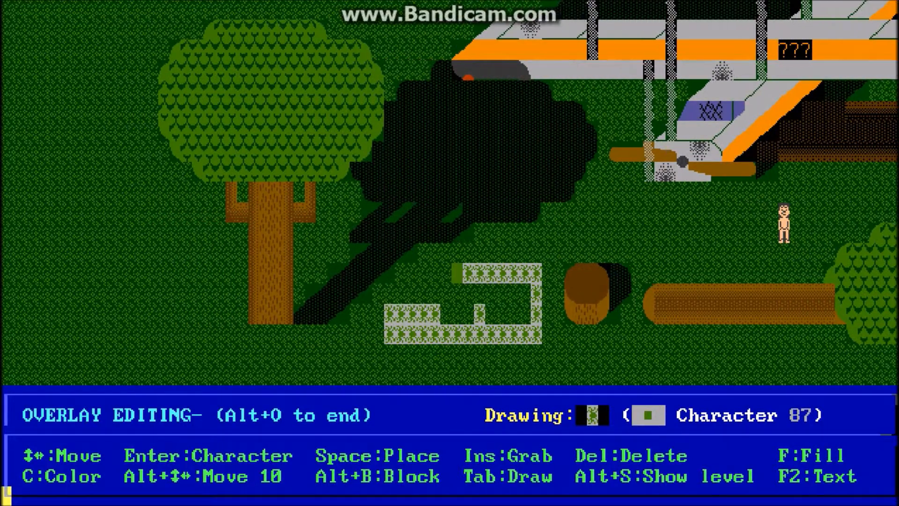
{"action": "key", "text": "Down"}
{"action": "key", "text": "Down"}
{"action": "key", "text": "Tab"}
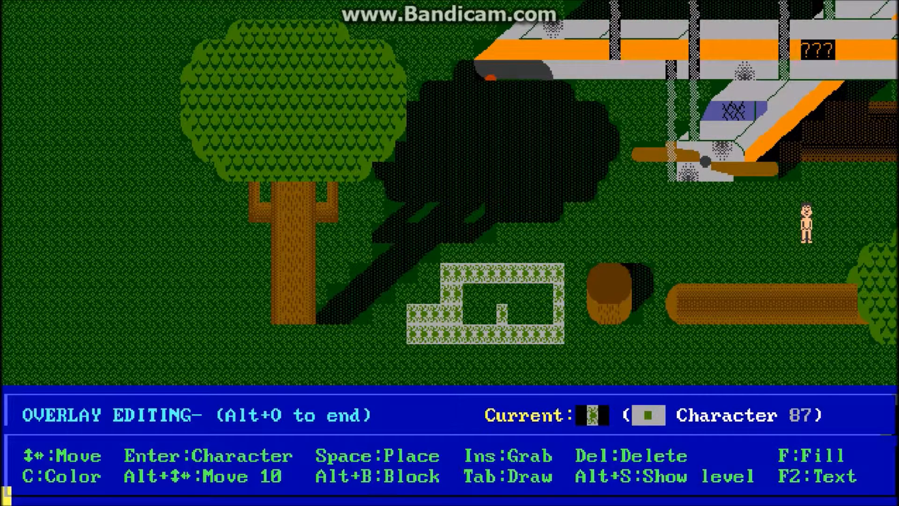
{"action": "key", "text": "f"}
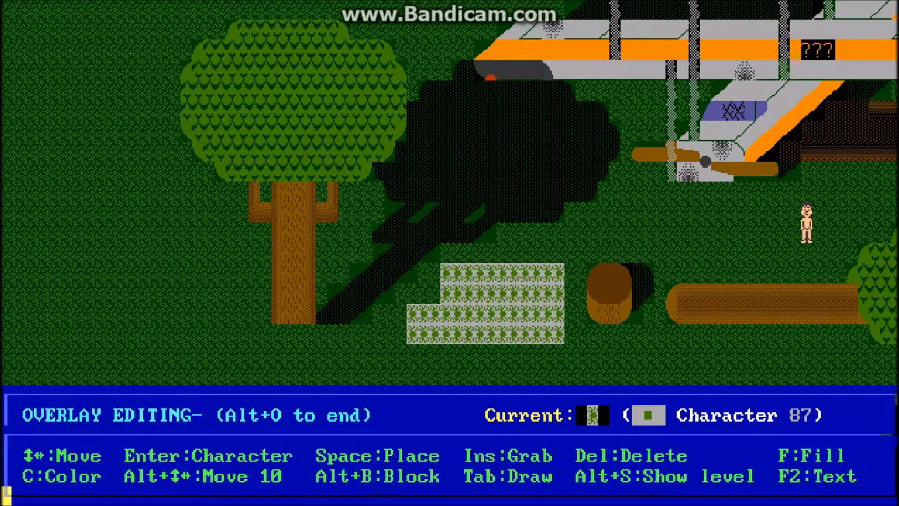
Step: Show only the overlay level and grab character fd from the large tree's trunk as the current character
{"action": "key", "text": "alt+s"}
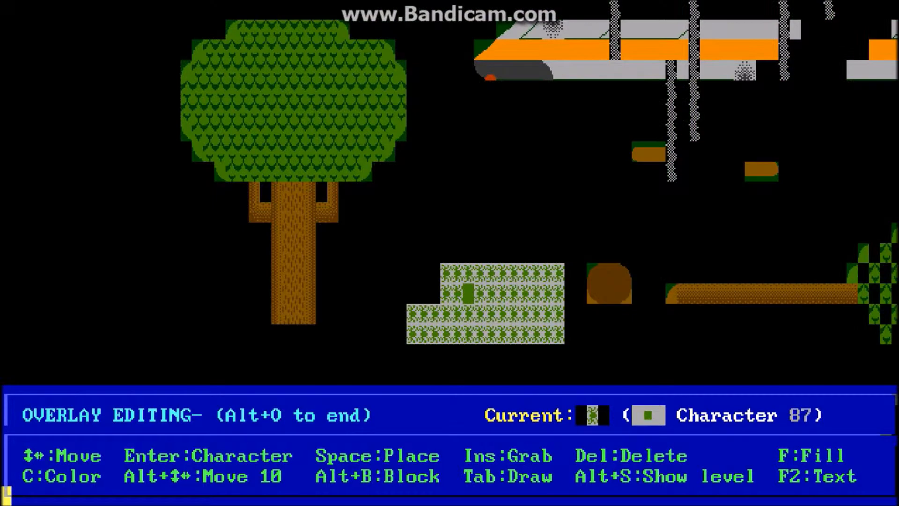
{"action": "key", "text": "Left"}
{"action": "key", "text": "Left"}
{"action": "key", "text": "Left"}
{"action": "key", "text": "Left"}
{"action": "key", "text": "Left"}
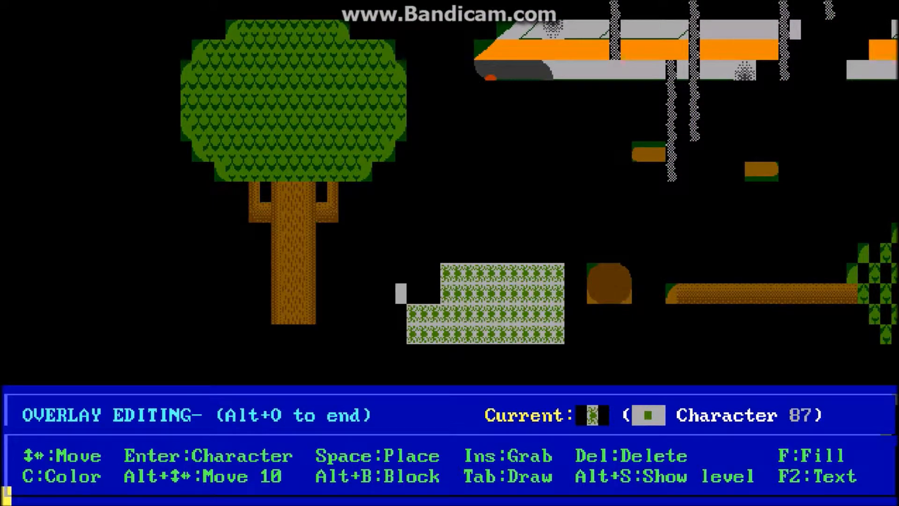
{"action": "key", "text": "Left"}
{"action": "key", "text": "Left"}
{"action": "key", "text": "Left"}
{"action": "key", "text": "Left"}
{"action": "key", "text": "Left"}
{"action": "key", "text": "Left"}
{"action": "key", "text": "Left"}
{"action": "key", "text": "Insert"}
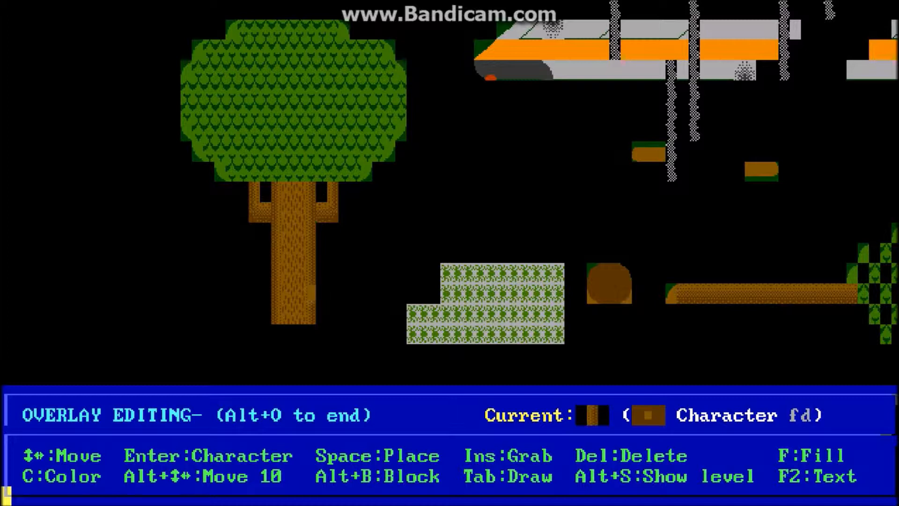
Step: Place trunk characters fd in a block four cells wide and three cells high beside the large tree
{"action": "key", "text": "Right"}
{"action": "key", "text": "Right"}
{"action": "key", "text": "Right"}
{"action": "key", "text": "Down"}
{"action": "key", "text": "space"}
{"action": "key", "text": "Right"}
{"action": "key", "text": "space"}
{"action": "key", "text": "Right"}
{"action": "key", "text": "space"}
{"action": "key", "text": "Right"}
{"action": "key", "text": "space"}
{"action": "key", "text": "Up"}
{"action": "key", "text": "space"}
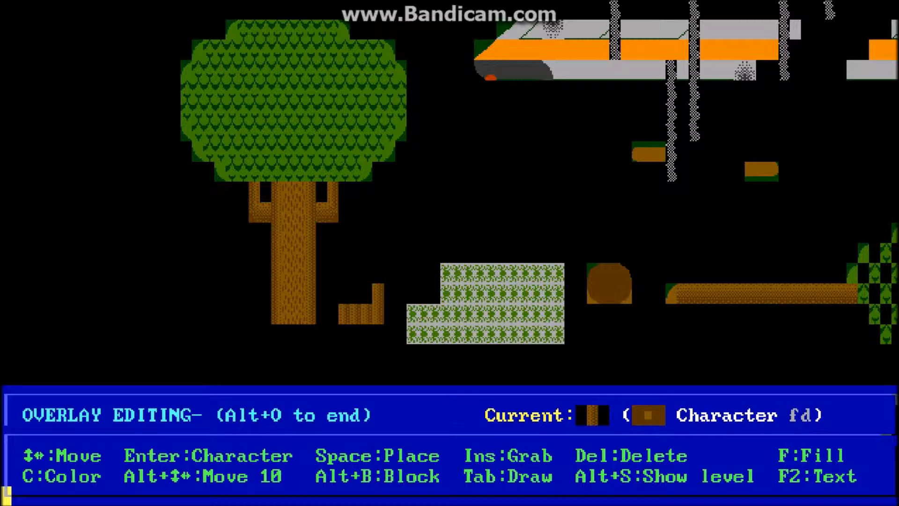
{"action": "key", "text": "Left"}
{"action": "key", "text": "space"}
{"action": "key", "text": "Left"}
{"action": "key", "text": "space"}
{"action": "key", "text": "Left"}
{"action": "key", "text": "space"}
{"action": "key", "text": "Up"}
{"action": "key", "text": "space"}
{"action": "key", "text": "Right"}
{"action": "key", "text": "space"}
{"action": "key", "text": "Right"}
{"action": "key", "text": "space"}
{"action": "key", "text": "Right"}
{"action": "key", "text": "space"}
{"action": "key", "text": "Up"}
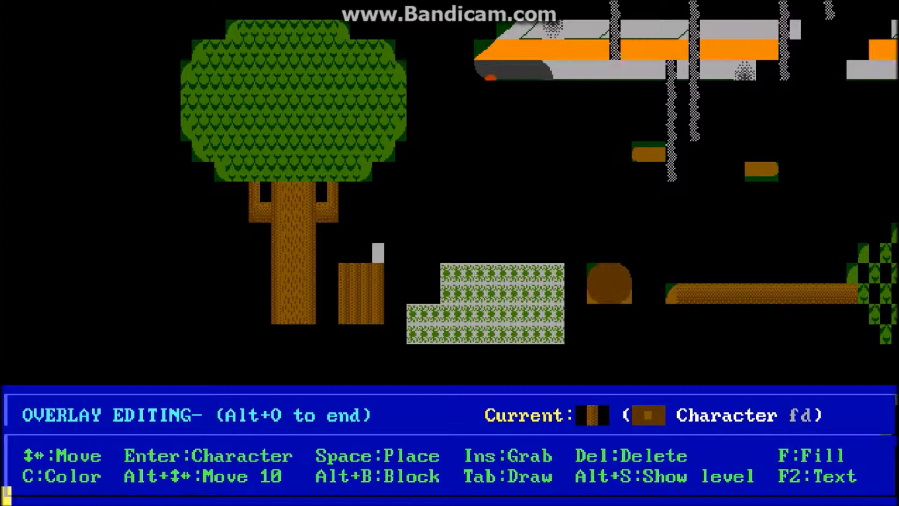
Step: Grab blank character 20 and delete the brown trunk block and the green-on-gray patch from the overlay
{"action": "key", "text": "Insert"}
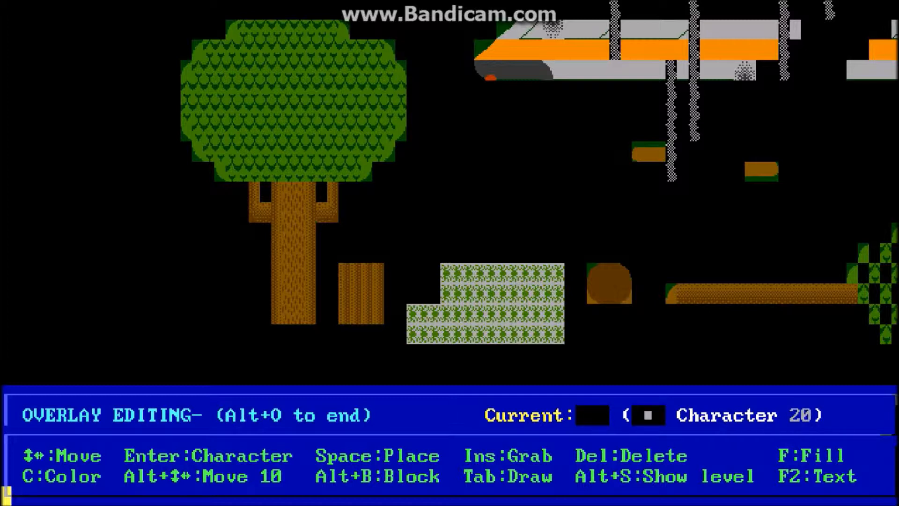
{"action": "key", "text": "Down"}
{"action": "key", "text": "Delete"}
{"action": "key", "text": "Right"}
{"action": "key", "text": "Right"}
{"action": "key", "text": "Right"}
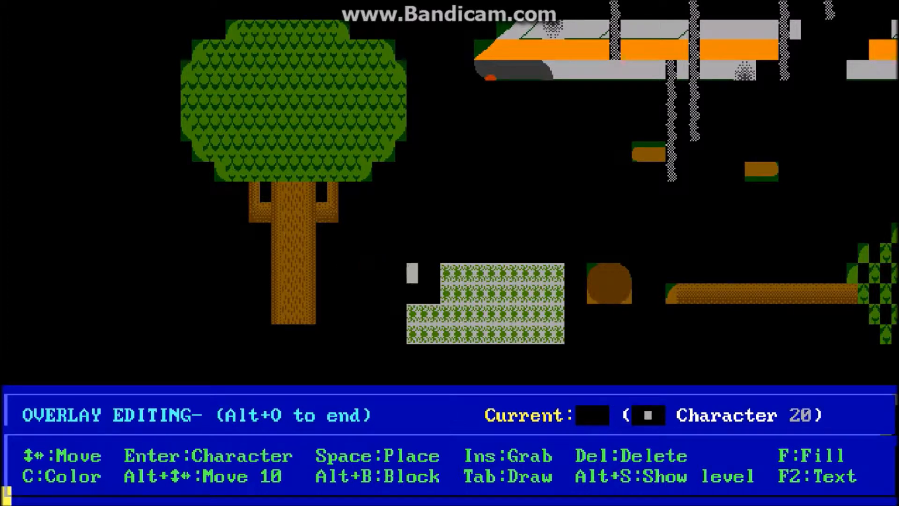
{"action": "key", "text": "Delete"}
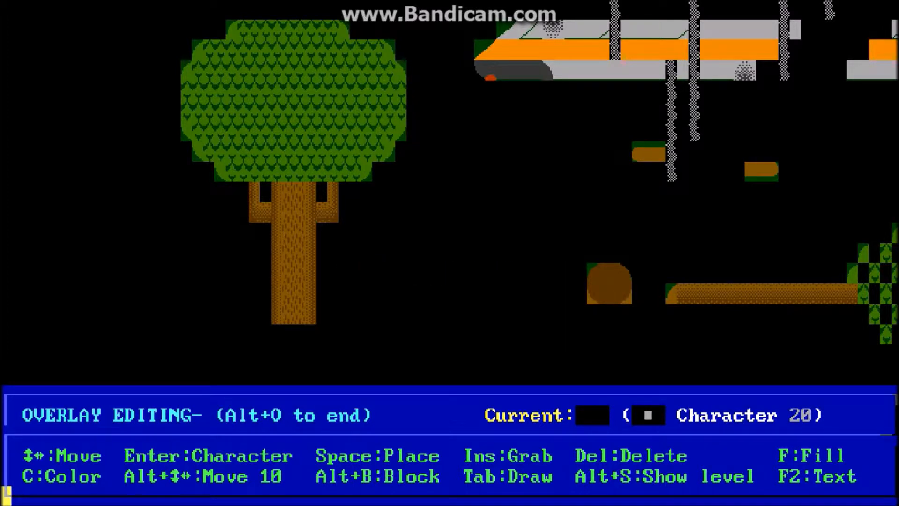
Step: Copy the overlay block enclosing the whole large tree and place the copy in the empty area left of the original
{"action": "key", "text": "Right"}
{"action": "key", "text": "Right"}
{"action": "key", "text": "Left"}
{"action": "key", "text": "Left"}
{"action": "key", "text": "Left"}
{"action": "key", "text": "Right"}
{"action": "key", "text": "Down"}
{"action": "key", "text": "alt+b"}
{"action": "key", "text": "Left"}
{"action": "key", "text": "Left"}
{"action": "key", "text": "Left"}
{"action": "key", "text": "Left"}
{"action": "key", "text": "Left"}
{"action": "key", "text": "Left"}
{"action": "key", "text": "Left"}
{"action": "key", "text": "Left"}
{"action": "key", "text": "Left"}
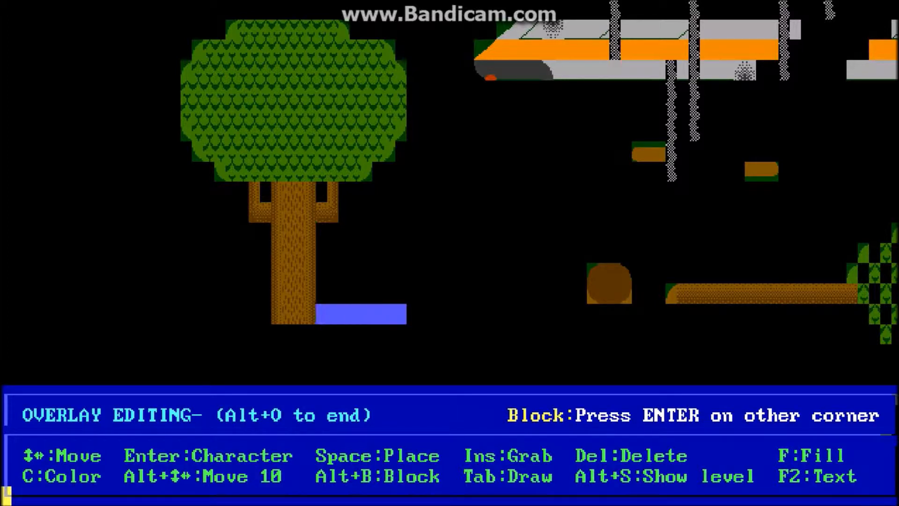
{"action": "key", "text": "Left"}
{"action": "key", "text": "Left"}
{"action": "key", "text": "Left"}
{"action": "key", "text": "Left"}
{"action": "key", "text": "Left"}
{"action": "key", "text": "Left"}
{"action": "key", "text": "Left"}
{"action": "key", "text": "Left"}
{"action": "key", "text": "Left"}
{"action": "key", "text": "Left"}
{"action": "key", "text": "Left"}
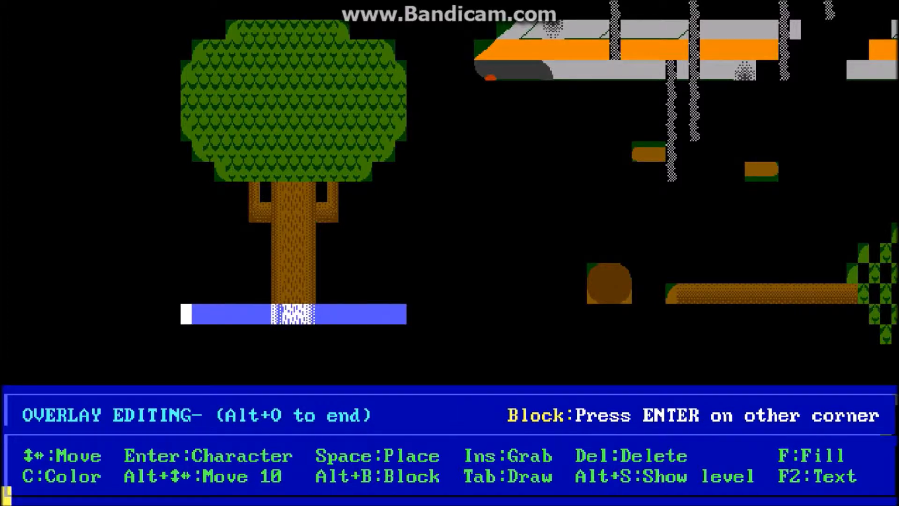
{"action": "key", "text": "Up"}
{"action": "key", "text": "Up"}
{"action": "key", "text": "Up"}
{"action": "key", "text": "Up"}
{"action": "key", "text": "Up"}
{"action": "key", "text": "Up"}
{"action": "key", "text": "Up"}
{"action": "key", "text": "Up"}
{"action": "key", "text": "Up"}
{"action": "key", "text": "Up"}
{"action": "key", "text": "Up"}
{"action": "key", "text": "Up"}
{"action": "key", "text": "Up"}
{"action": "key", "text": "Up"}
{"action": "key", "text": "Right"}
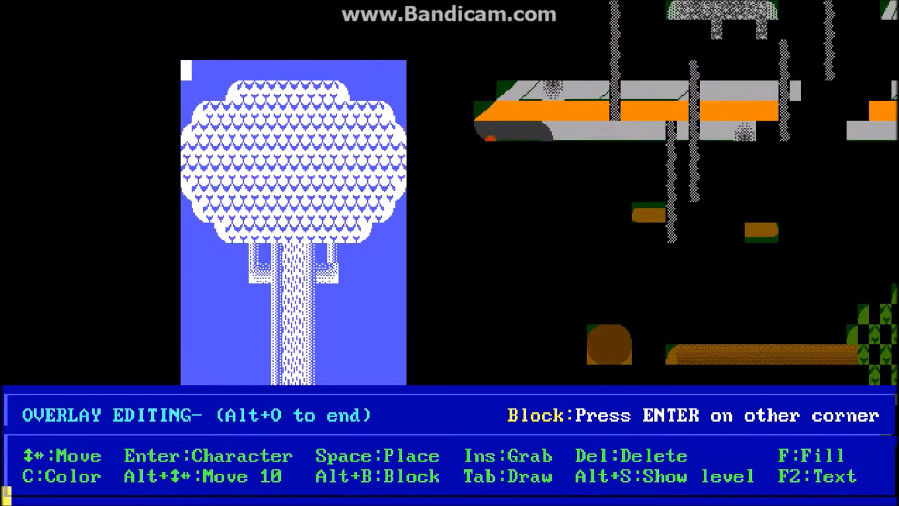
{"action": "key", "text": "Return"}
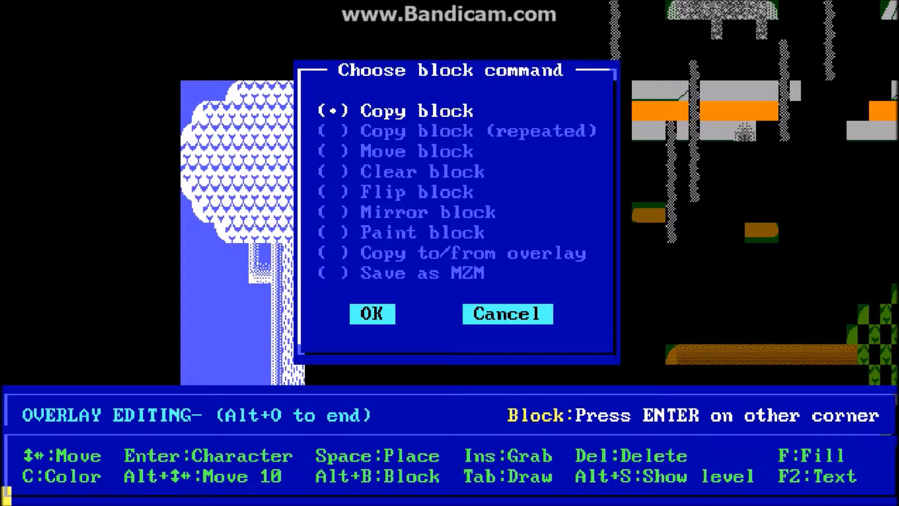
{"action": "key", "text": "Tab"}
{"action": "key", "text": "Return"}
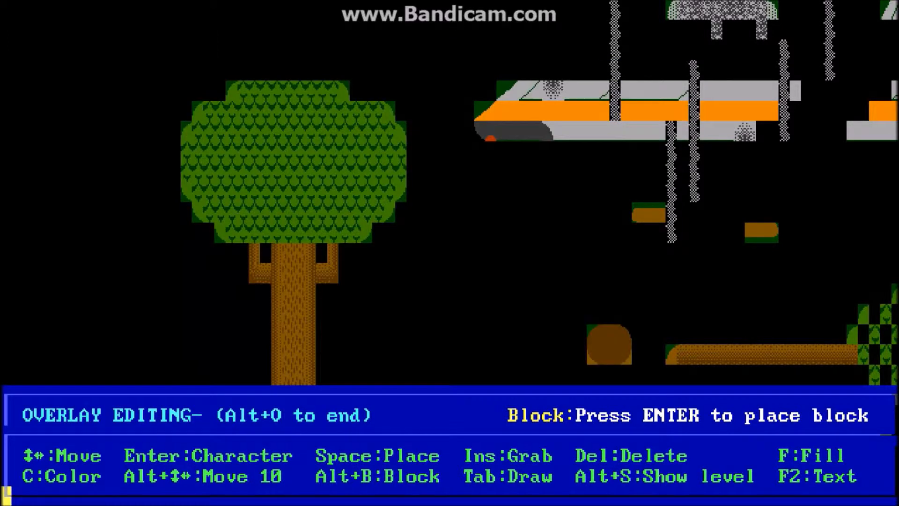
{"action": "key", "text": "Left"}
{"action": "key", "text": "Left"}
{"action": "key", "text": "Left"}
{"action": "key", "text": "Left"}
{"action": "key", "text": "Left"}
{"action": "key", "text": "Left"}
{"action": "key", "text": "Left"}
{"action": "key", "text": "Left"}
{"action": "key", "text": "Left"}
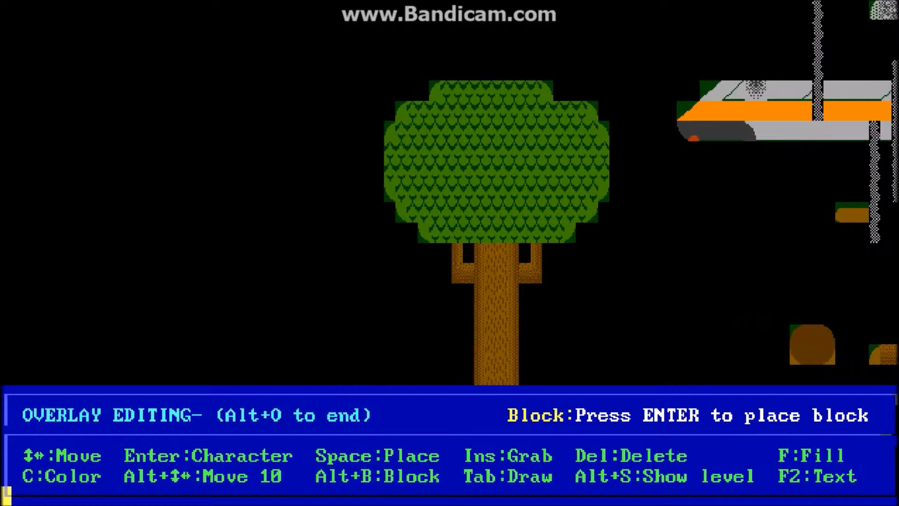
{"action": "key", "text": "Left"}
{"action": "key", "text": "Left"}
{"action": "key", "text": "Left"}
{"action": "key", "text": "Return"}
Step: Mark a block around the whole copied tree, from below its crown's right edge up to above its left edge
{"action": "key", "text": "alt+Right"}
{"action": "key", "text": "alt+Right"}
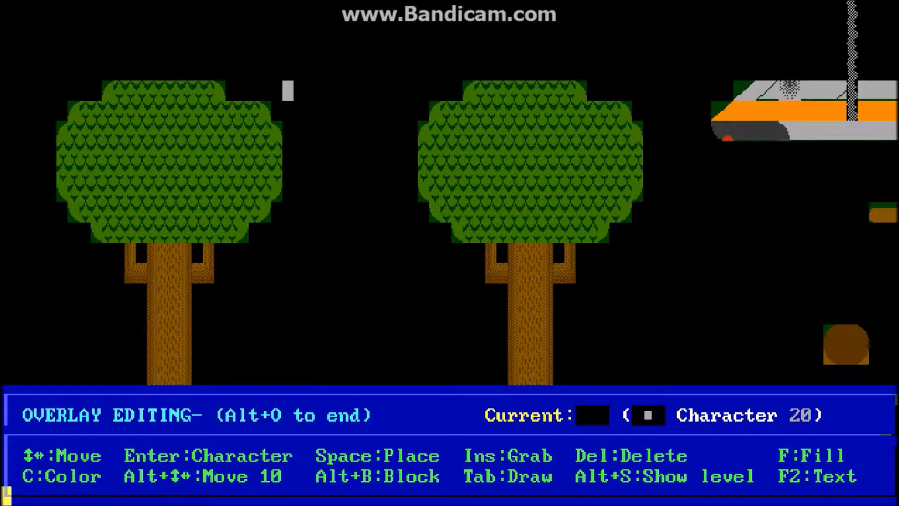
{"action": "key", "text": "alt+Down"}
{"action": "key", "text": "alt+Down"}
{"action": "key", "text": "Up"}
{"action": "key", "text": "Up"}
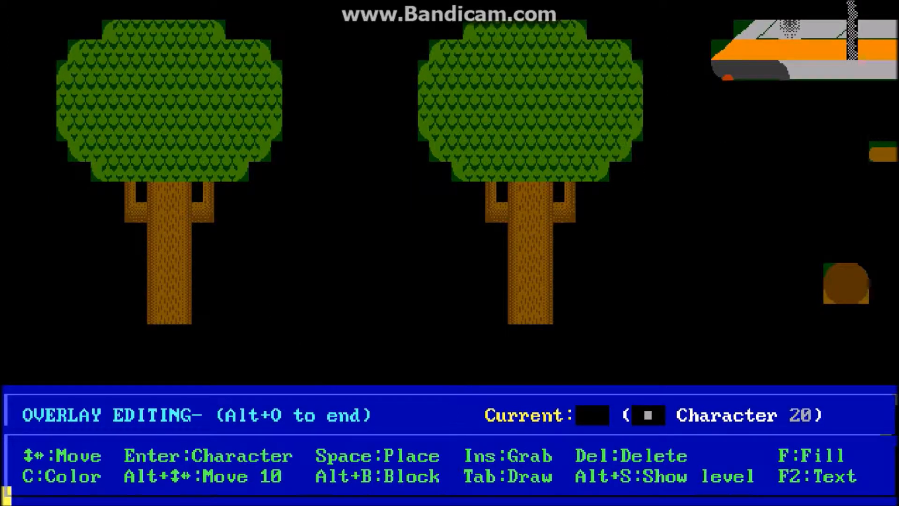
{"action": "key", "text": "alt+b"}
{"action": "key", "text": "Left"}
{"action": "key", "text": "Left"}
{"action": "key", "text": "Left"}
{"action": "key", "text": "Left"}
{"action": "key", "text": "Left"}
{"action": "key", "text": "Left"}
{"action": "key", "text": "Left"}
{"action": "key", "text": "Left"}
{"action": "key", "text": "Left"}
{"action": "key", "text": "Left"}
{"action": "key", "text": "Left"}
{"action": "key", "text": "Left"}
{"action": "key", "text": "Left"}
{"action": "key", "text": "Left"}
{"action": "key", "text": "Left"}
{"action": "key", "text": "Left"}
{"action": "key", "text": "Left"}
{"action": "key", "text": "Left"}
{"action": "key", "text": "Left"}
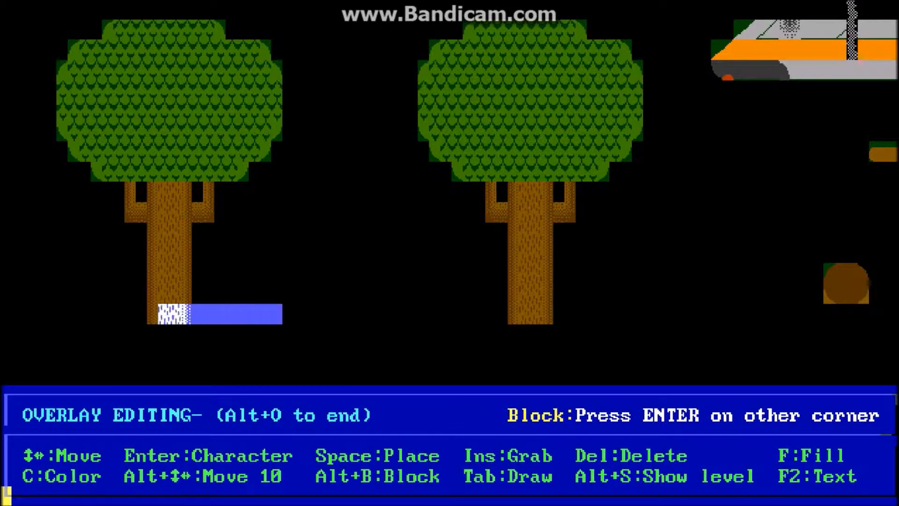
{"action": "key", "text": "Up"}
{"action": "key", "text": "Up"}
{"action": "key", "text": "Up"}
{"action": "key", "text": "Up"}
{"action": "key", "text": "Up"}
{"action": "key", "text": "Up"}
{"action": "key", "text": "Up"}
{"action": "key", "text": "Up"}
{"action": "key", "text": "Up"}
{"action": "key", "text": "Up"}
{"action": "key", "text": "Up"}
{"action": "key", "text": "Up"}
{"action": "key", "text": "Up"}
{"action": "key", "text": "Up"}
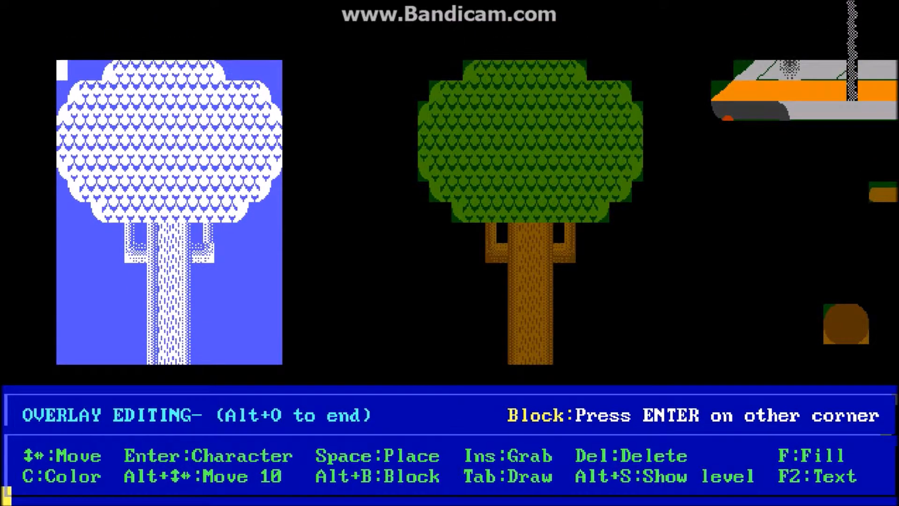
Step: Choose Copy to/from overlay for the marked tree block so it can be placed on the board
{"action": "key", "text": "Return"}
{"action": "key", "text": "Down"}
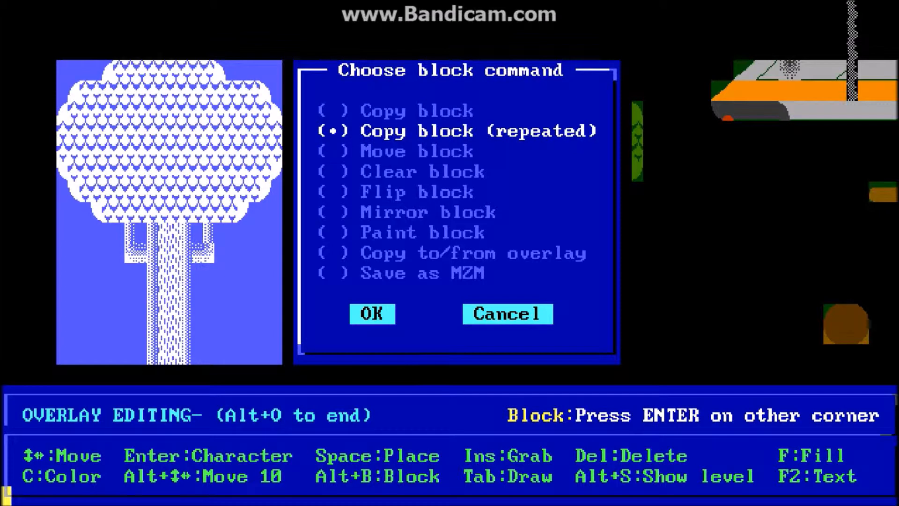
{"action": "key", "text": "Down"}
{"action": "key", "text": "Down"}
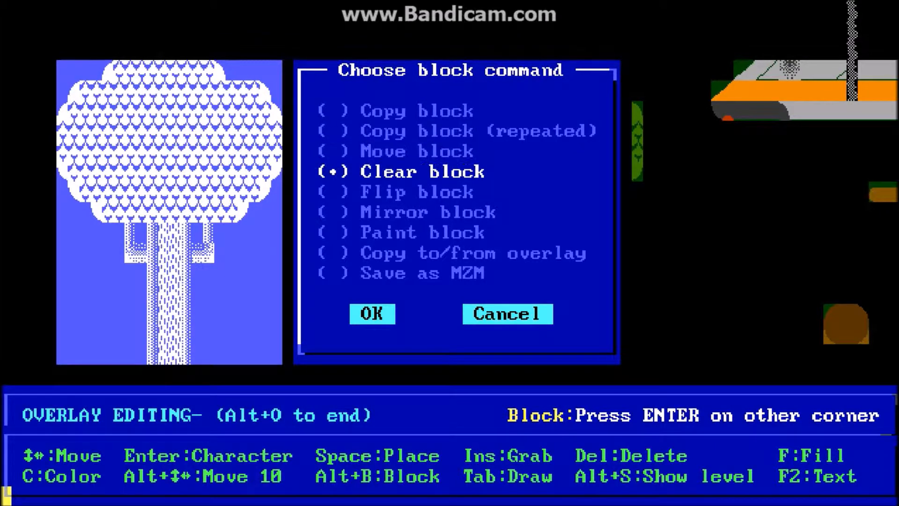
{"action": "key", "text": "Down"}
{"action": "key", "text": "Down"}
{"action": "key", "text": "Down"}
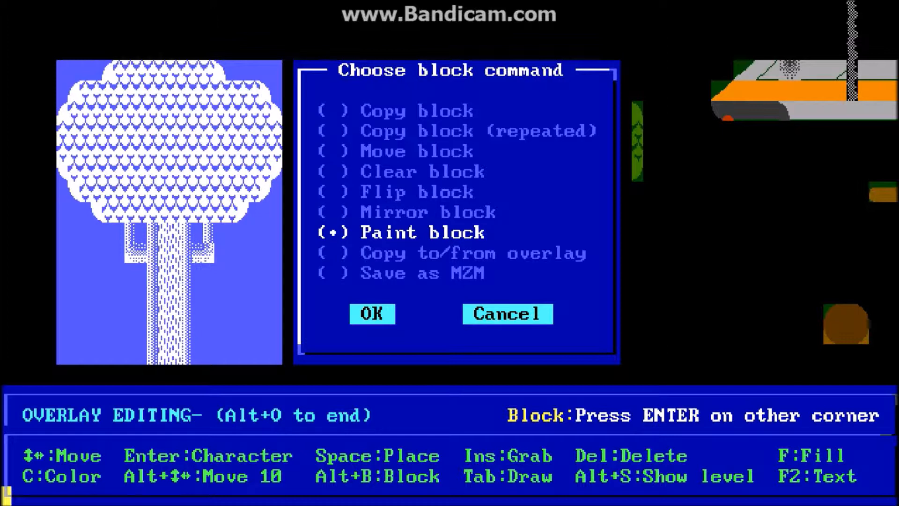
{"action": "key", "text": "Down"}
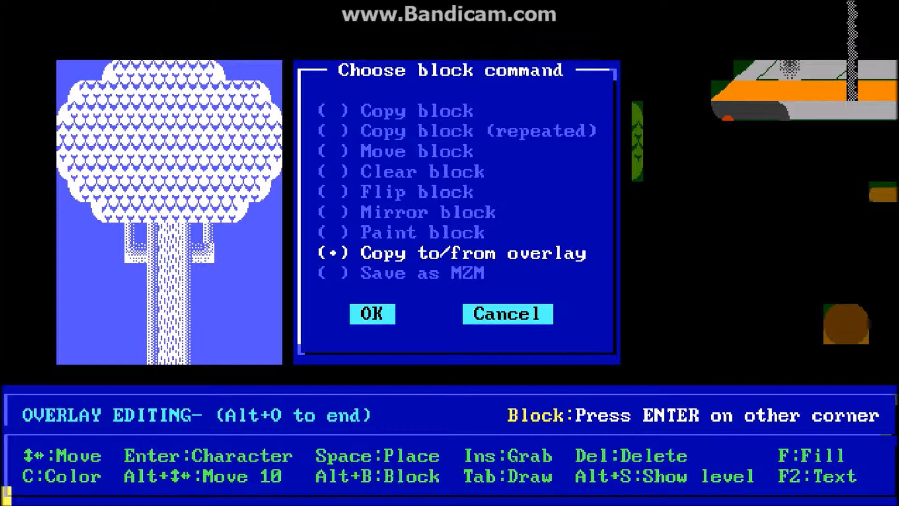
{"action": "key", "text": "Tab"}
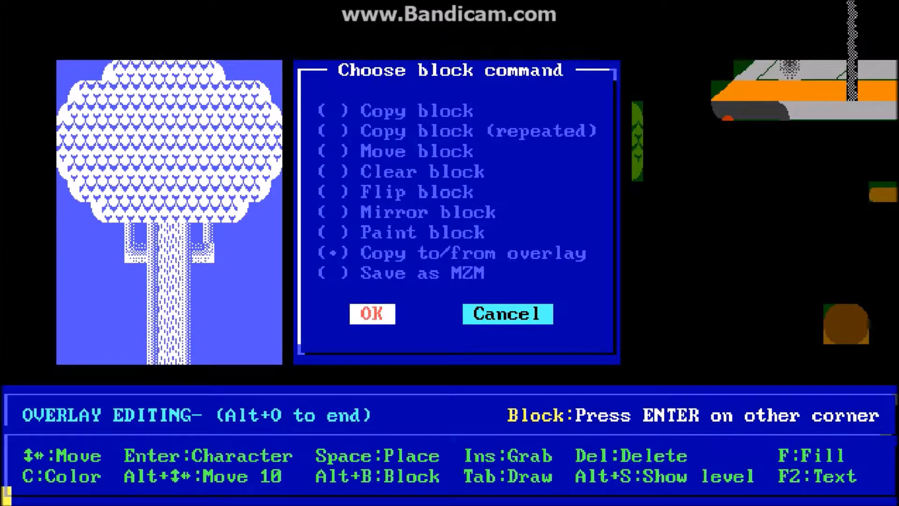
{"action": "key", "text": "Return"}
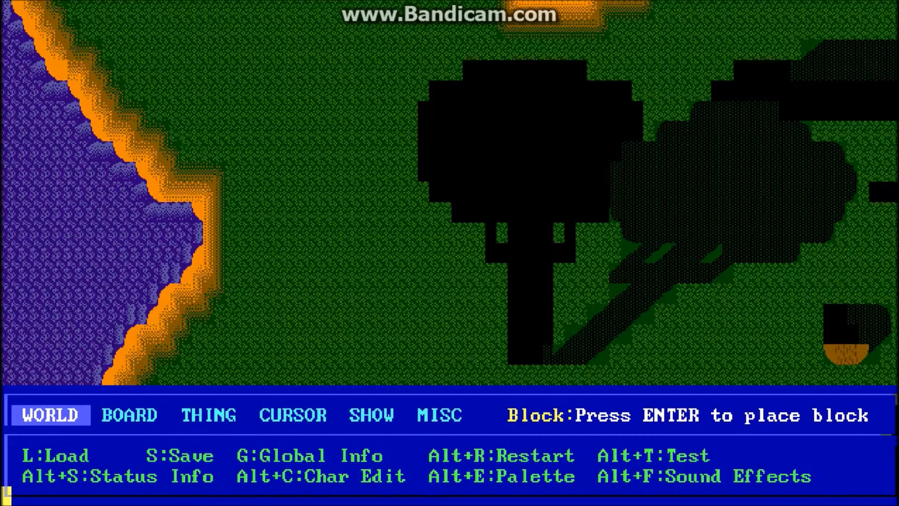
Step: Place the tree block on the board grass between the water's edge and the original tree, as Custom Floor
{"action": "key", "text": "Right"}
{"action": "key", "text": "Right"}
{"action": "key", "text": "Right"}
{"action": "key", "text": "Right"}
{"action": "key", "text": "Right"}
{"action": "key", "text": "Right"}
{"action": "key", "text": "Right"}
{"action": "key", "text": "Right"}
{"action": "key", "text": "Right"}
{"action": "key", "text": "Right"}
{"action": "key", "text": "Right"}
{"action": "key", "text": "Right"}
{"action": "key", "text": "Left"}
{"action": "key", "text": "Return"}
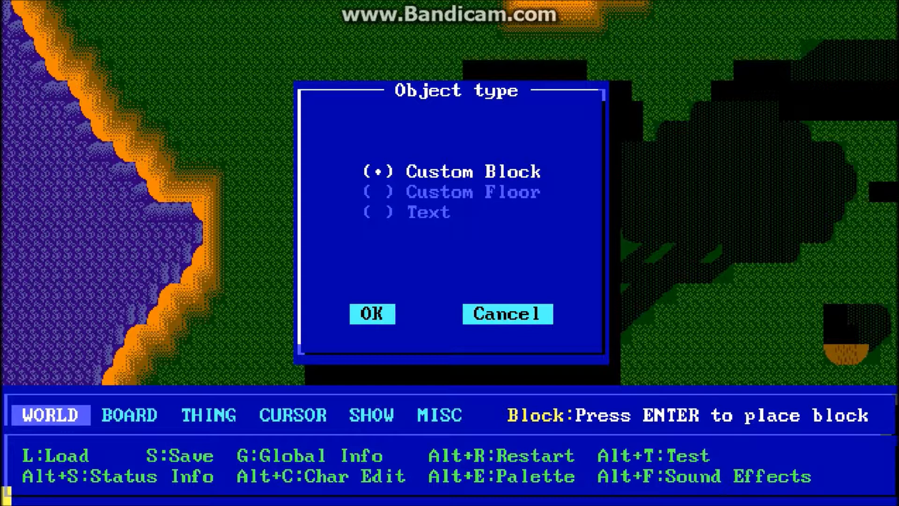
{"action": "key", "text": "Down"}
{"action": "key", "text": "Down"}
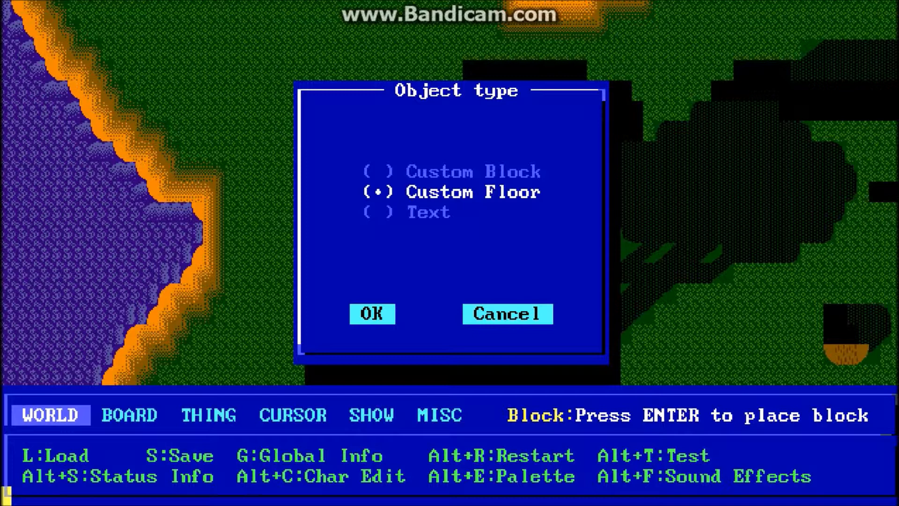
{"action": "key", "text": "Tab"}
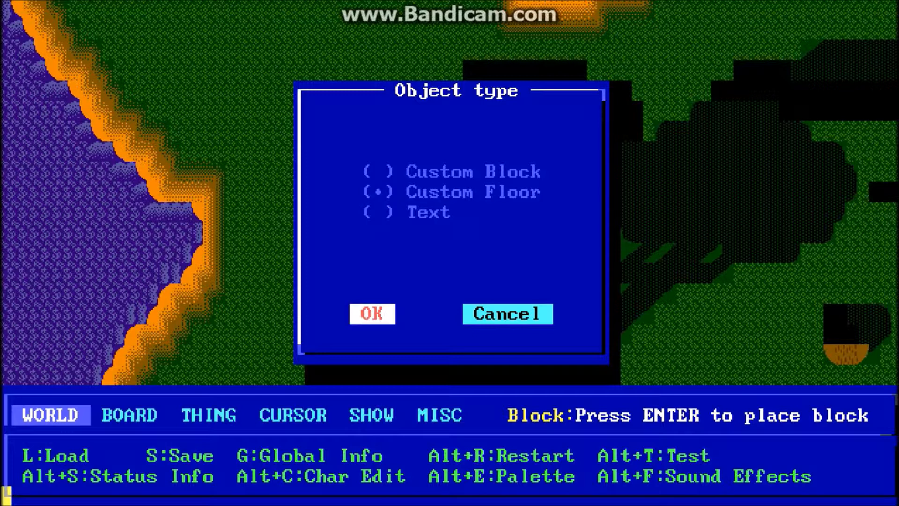
{"action": "key", "text": "Return"}
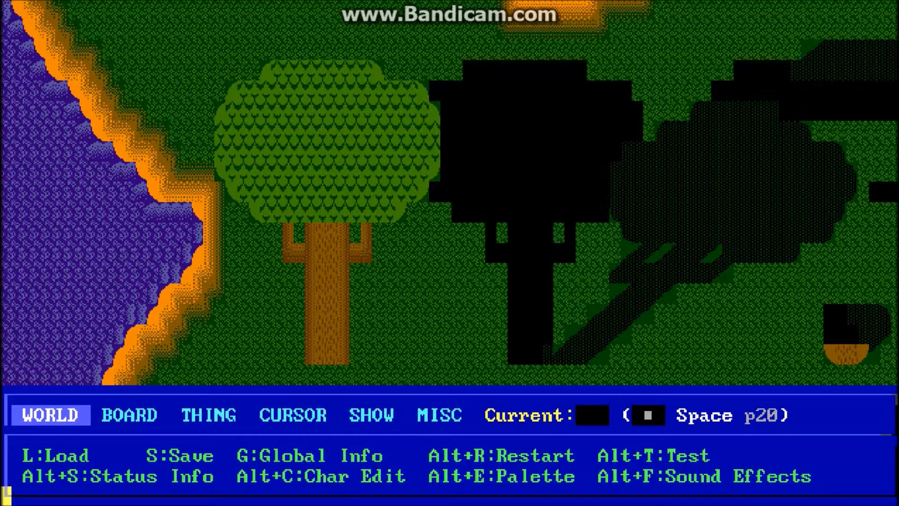
Step: Examine the placed Custom Floor tree on the board, around its trunk, branches and crown
{"action": "key", "text": "Down"}
{"action": "key", "text": "Down"}
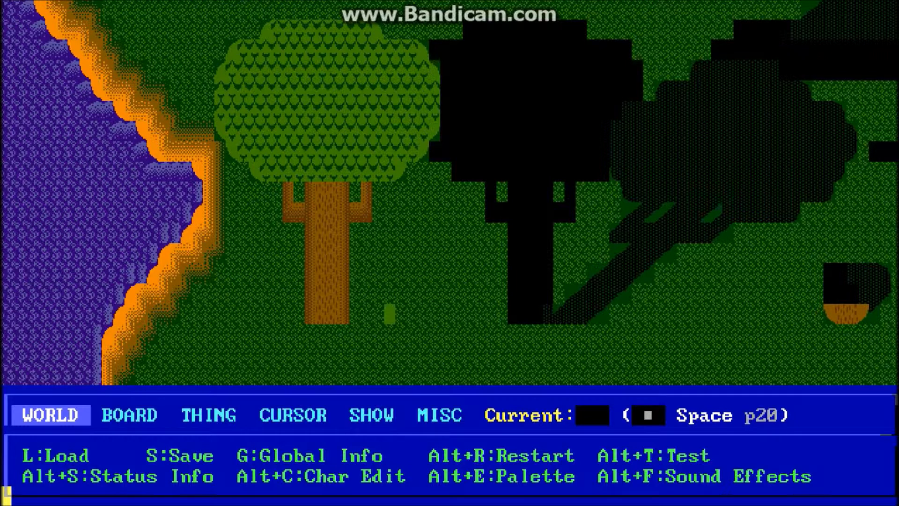
{"action": "key", "text": "Right"}
{"action": "key", "text": "Right"}
{"action": "key", "text": "Right"}
{"action": "key", "text": "Right"}
{"action": "key", "text": "Up"}
{"action": "key", "text": "Up"}
{"action": "key", "text": "Up"}
{"action": "key", "text": "Up"}
{"action": "key", "text": "Up"}
{"action": "key", "text": "Up"}
{"action": "key", "text": "Up"}
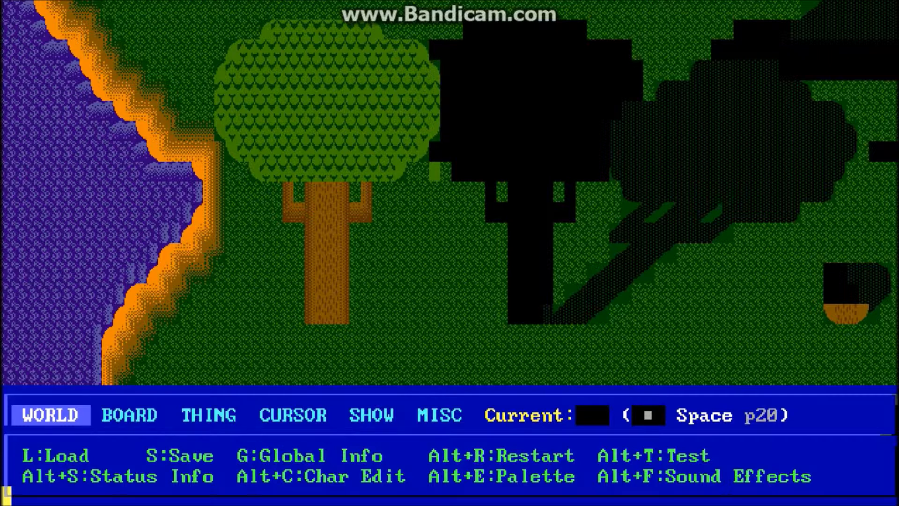
{"action": "key", "text": "Left"}
{"action": "key", "text": "Left"}
{"action": "key", "text": "Left"}
{"action": "key", "text": "Down"}
{"action": "key", "text": "Left"}
{"action": "key", "text": "Left"}
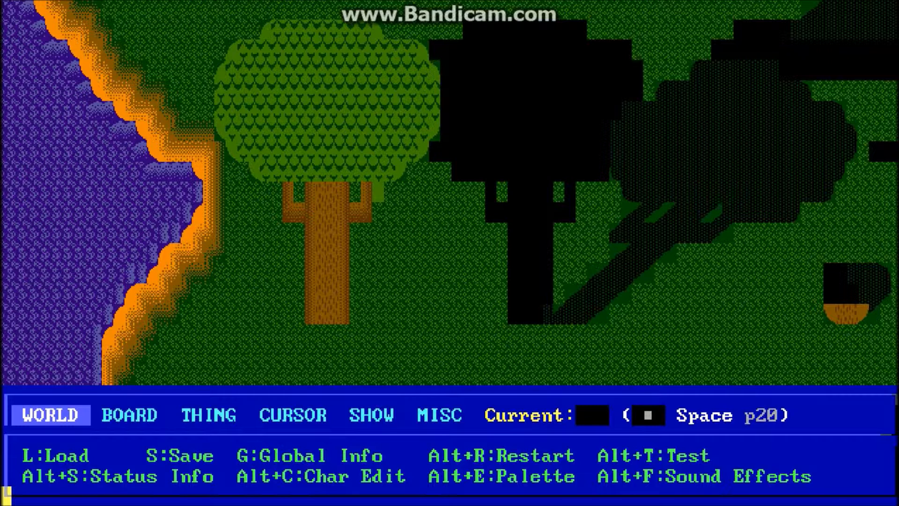
{"action": "key", "text": "Down"}
{"action": "key", "text": "Down"}
{"action": "key", "text": "Left"}
{"action": "key", "text": "Left"}
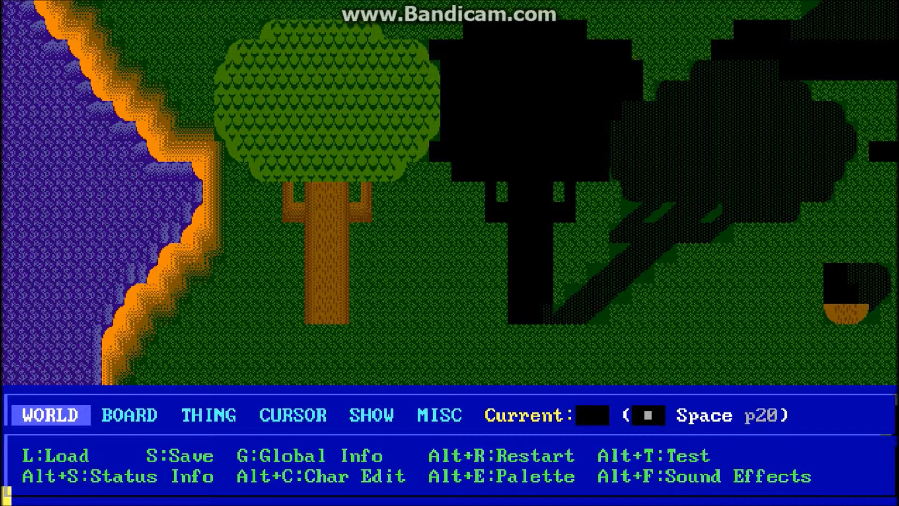
Step: Switch to overlay editing to compare the two overlay trees with the board tree, and return to the board
{"action": "key", "text": "alt+o"}
{"action": "key", "text": "Right"}
{"action": "key", "text": "Right"}
{"action": "key", "text": "Right"}
{"action": "key", "text": "Right"}
{"action": "key", "text": "Right"}
{"action": "key", "text": "Right"}
{"action": "key", "text": "Right"}
{"action": "key", "text": "Right"}
{"action": "key", "text": "Right"}
{"action": "key", "text": "Right"}
{"action": "key", "text": "Right"}
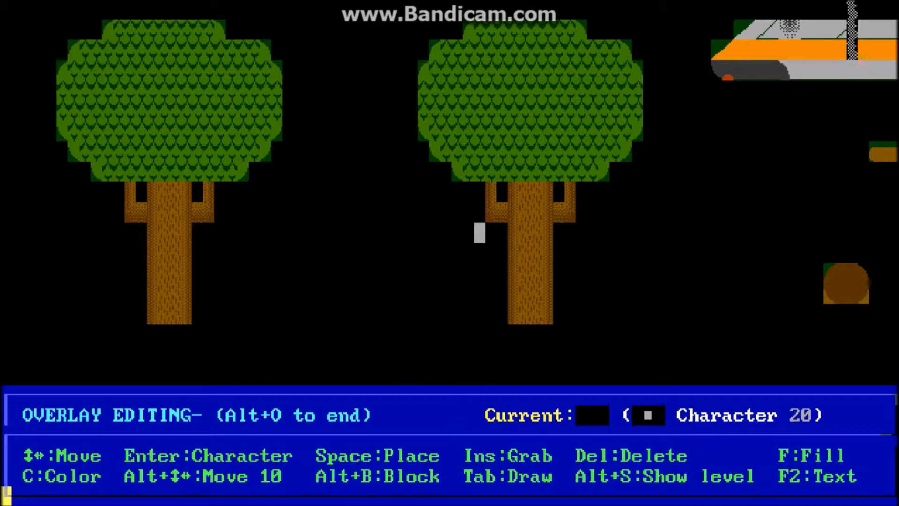
{"action": "key", "text": "Left"}
{"action": "key", "text": "Left"}
{"action": "key", "text": "Left"}
{"action": "key", "text": "Left"}
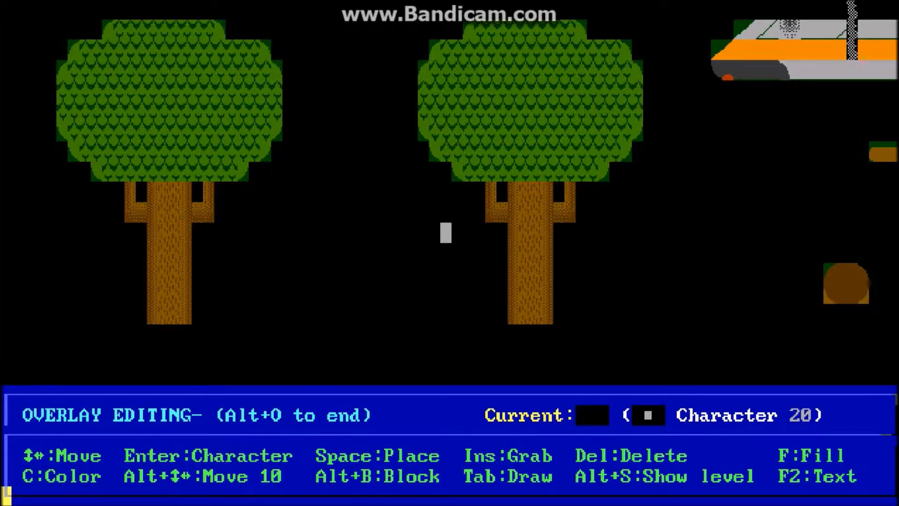
{"action": "key", "text": "Left"}
{"action": "key", "text": "Left"}
{"action": "key", "text": "Left"}
{"action": "key", "text": "Left"}
{"action": "key", "text": "Left"}
{"action": "key", "text": "Left"}
{"action": "key", "text": "Left"}
{"action": "key", "text": "Left"}
{"action": "key", "text": "Left"}
{"action": "key", "text": "Left"}
{"action": "key", "text": "Left"}
{"action": "key", "text": "Left"}
{"action": "key", "text": "alt+o"}
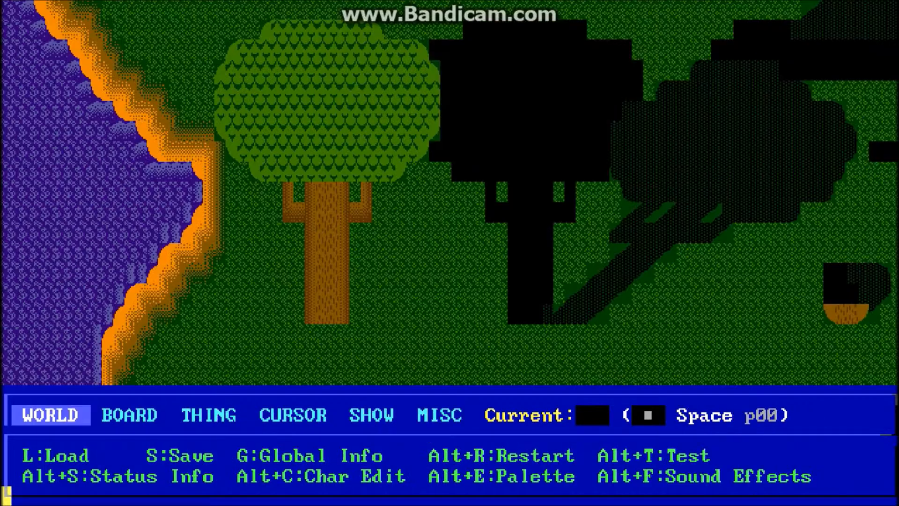
Step: Inspect the board tree's outline from beside the trunk up to the top of its crown
{"action": "key", "text": "Right"}
{"action": "key", "text": "Right"}
{"action": "key", "text": "Right"}
{"action": "key", "text": "Right"}
{"action": "key", "text": "Right"}
{"action": "key", "text": "Right"}
{"action": "key", "text": "Up"}
{"action": "key", "text": "Down"}
{"action": "key", "text": "Down"}
{"action": "key", "text": "Left"}
{"action": "key", "text": "Left"}
{"action": "key", "text": "Left"}
{"action": "key", "text": "Right"}
{"action": "key", "text": "Right"}
{"action": "key", "text": "Up"}
{"action": "key", "text": "Up"}
{"action": "key", "text": "Up"}
{"action": "key", "text": "Up"}
{"action": "key", "text": "Up"}
{"action": "key", "text": "Up"}
{"action": "key", "text": "Up"}
{"action": "key", "text": "Up"}
{"action": "key", "text": "Up"}
{"action": "key", "text": "Up"}
{"action": "key", "text": "Left"}
{"action": "key", "text": "Left"}
{"action": "key", "text": "Left"}
{"action": "key", "text": "Left"}
{"action": "key", "text": "Left"}
{"action": "key", "text": "Left"}
{"action": "key", "text": "Left"}
{"action": "key", "text": "Left"}
{"action": "key", "text": "Left"}
{"action": "key", "text": "Left"}
{"action": "key", "text": "Left"}
{"action": "key", "text": "Left"}
{"action": "key", "text": "Left"}
{"action": "key", "text": "Left"}
{"action": "key", "text": "Left"}
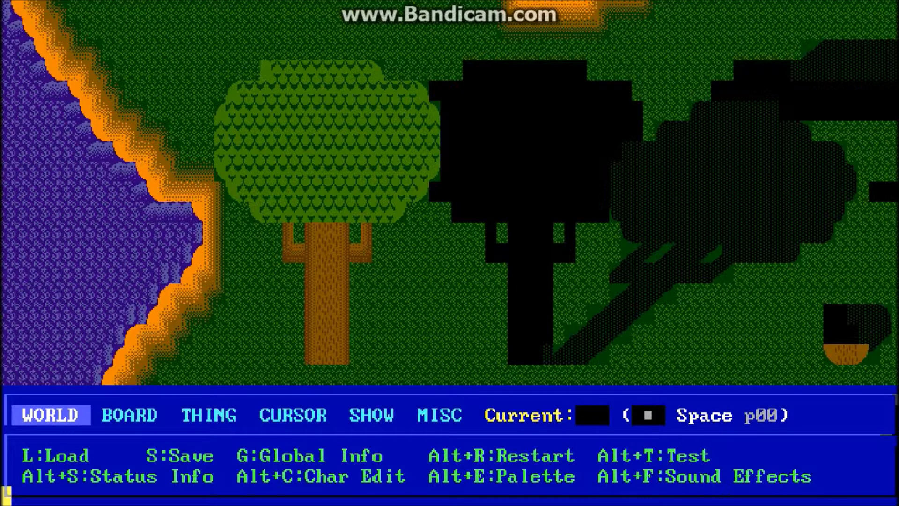
Step: Mark a board block around the whole Custom Floor tree, from the trunk's base level up to the crown's top
{"action": "key", "text": "Right"}
{"action": "key", "text": "Right"}
{"action": "key", "text": "Right"}
{"action": "key", "text": "Right"}
{"action": "key", "text": "Right"}
{"action": "key", "text": "Right"}
{"action": "key", "text": "Right"}
{"action": "key", "text": "Right"}
{"action": "key", "text": "Right"}
{"action": "key", "text": "Right"}
{"action": "key", "text": "Right"}
{"action": "key", "text": "Right"}
{"action": "key", "text": "Right"}
{"action": "key", "text": "Right"}
{"action": "key", "text": "Right"}
{"action": "key", "text": "Right"}
{"action": "key", "text": "Right"}
{"action": "key", "text": "Right"}
{"action": "key", "text": "Right"}
{"action": "key", "text": "Down"}
{"action": "key", "text": "Down"}
{"action": "key", "text": "Down"}
{"action": "key", "text": "Down"}
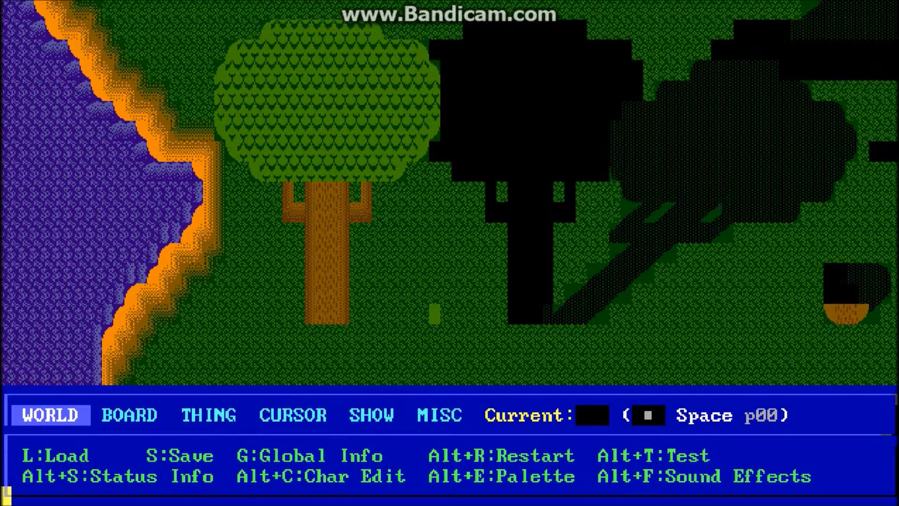
{"action": "key", "text": "alt+b"}
{"action": "key", "text": "Left"}
{"action": "key", "text": "Left"}
{"action": "key", "text": "Left"}
{"action": "key", "text": "Left"}
{"action": "key", "text": "Left"}
{"action": "key", "text": "Left"}
{"action": "key", "text": "Left"}
{"action": "key", "text": "Left"}
{"action": "key", "text": "Left"}
{"action": "key", "text": "Left"}
{"action": "key", "text": "Left"}
{"action": "key", "text": "Left"}
{"action": "key", "text": "Left"}
{"action": "key", "text": "Left"}
{"action": "key", "text": "Left"}
{"action": "key", "text": "Left"}
{"action": "key", "text": "Left"}
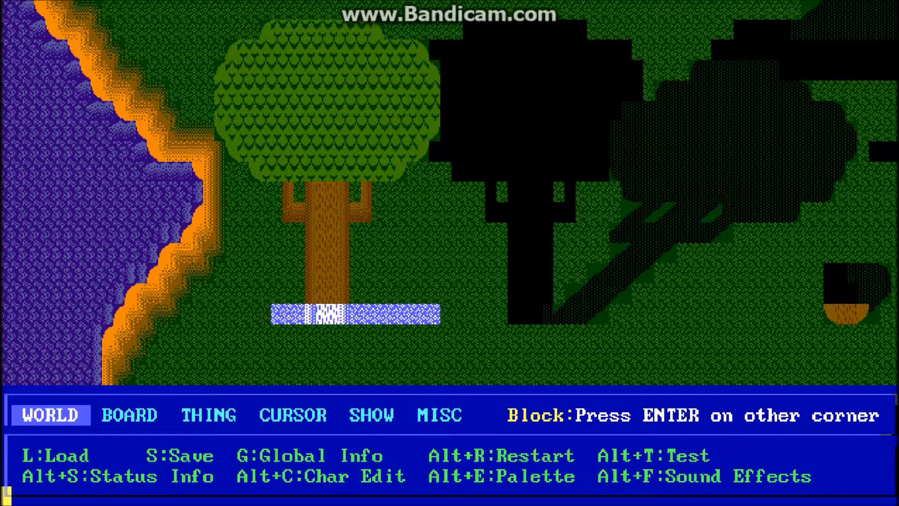
{"action": "key", "text": "Up"}
{"action": "key", "text": "Up"}
{"action": "key", "text": "Up"}
{"action": "key", "text": "Up"}
{"action": "key", "text": "Up"}
{"action": "key", "text": "Up"}
{"action": "key", "text": "Up"}
{"action": "key", "text": "Up"}
{"action": "key", "text": "Left"}
{"action": "key", "text": "Left"}
{"action": "key", "text": "Up"}
{"action": "key", "text": "Up"}
{"action": "key", "text": "Up"}
{"action": "key", "text": "Up"}
{"action": "key", "text": "Up"}
{"action": "key", "text": "Up"}
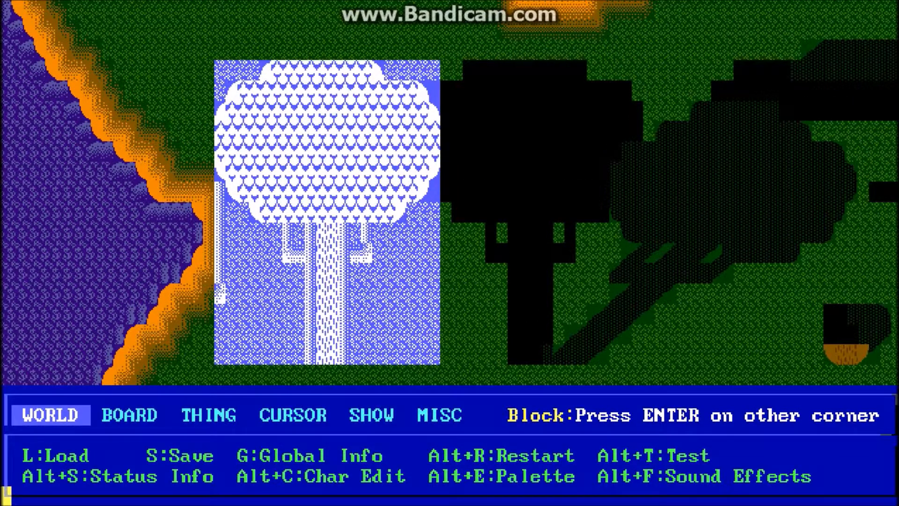
Step: Copy the marked board block to the overlay and place it in the empty area above the existing overlay trees
{"action": "key", "text": "Return"}
{"action": "key", "text": "Down"}
{"action": "key", "text": "Down"}
{"action": "key", "text": "Down"}
{"action": "key", "text": "Down"}
{"action": "key", "text": "Down"}
{"action": "key", "text": "Down"}
{"action": "key", "text": "Down"}
{"action": "key", "text": "Tab"}
{"action": "key", "text": "Return"}
{"action": "key", "text": "Up"}
{"action": "key", "text": "Up"}
{"action": "key", "text": "Up"}
{"action": "key", "text": "Up"}
{"action": "key", "text": "Up"}
{"action": "key", "text": "Up"}
{"action": "key", "text": "Up"}
{"action": "key", "text": "Up"}
{"action": "key", "text": "Up"}
{"action": "key", "text": "Up"}
{"action": "key", "text": "Up"}
{"action": "key", "text": "Up"}
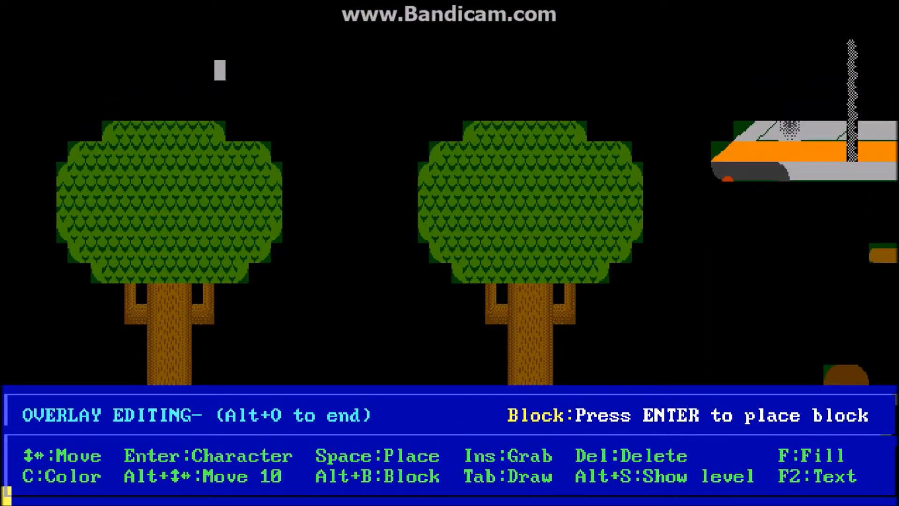
{"action": "key", "text": "Return"}
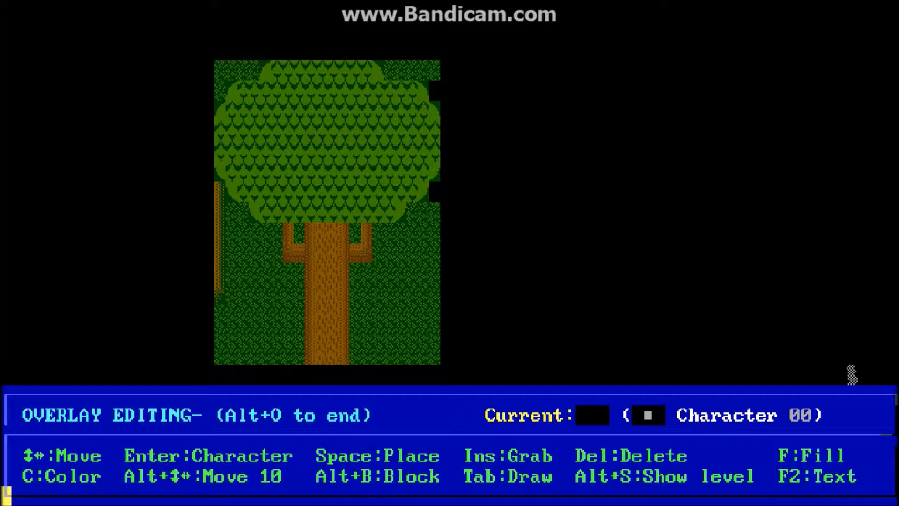
Step: Check the board without the overlay, return to overlay editing and show the board level beneath the overlay
{"action": "key", "text": "alt+o"}
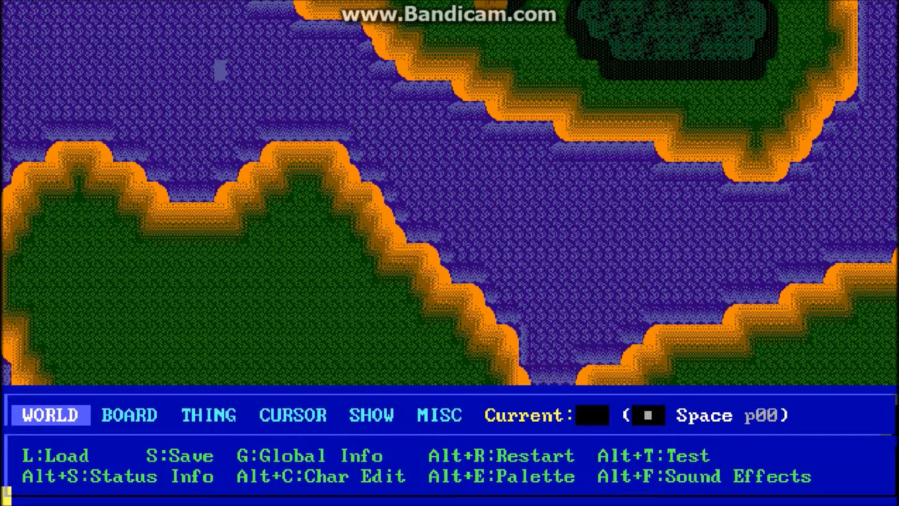
{"action": "key", "text": "alt+o"}
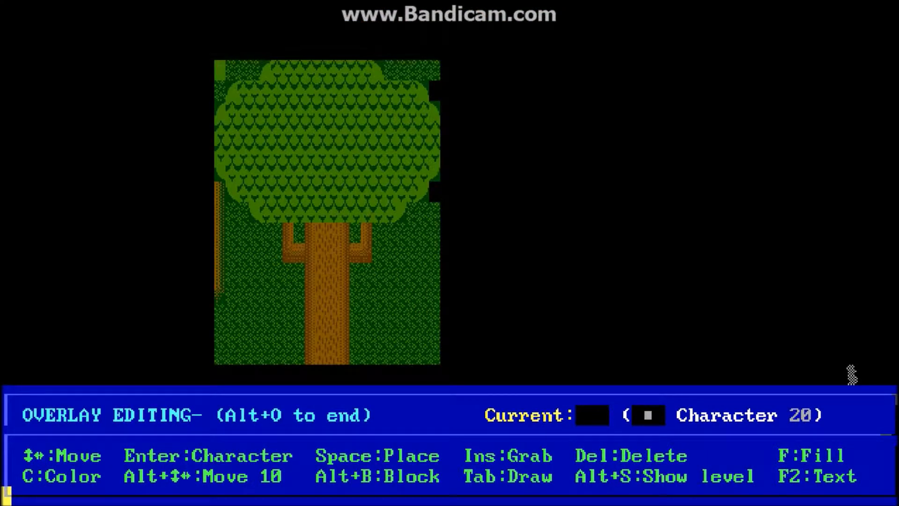
{"action": "key", "text": "alt+s"}
{"action": "key", "text": "Down"}
{"action": "key", "text": "Down"}
{"action": "key", "text": "Down"}
{"action": "key", "text": "Down"}
{"action": "key", "text": "Down"}
{"action": "key", "text": "Down"}
{"action": "key", "text": "Down"}
{"action": "key", "text": "Down"}
{"action": "key", "text": "Down"}
{"action": "key", "text": "Down"}
{"action": "key", "text": "Down"}
{"action": "key", "text": "Down"}
{"action": "key", "text": "Down"}
{"action": "key", "text": "Down"}
{"action": "key", "text": "Down"}
{"action": "key", "text": "Down"}
{"action": "key", "text": "Down"}
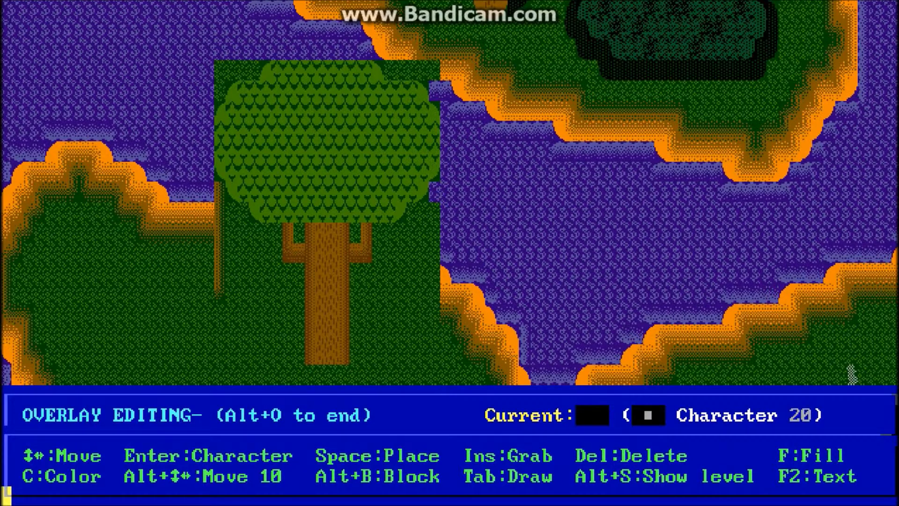
Step: Examine how the copied overlay block covers the water and shoreline around the tree, and end overlay editing
{"action": "key", "text": "Left"}
{"action": "key", "text": "Left"}
{"action": "key", "text": "Left"}
{"action": "key", "text": "Left"}
{"action": "key", "text": "Left"}
{"action": "key", "text": "Up"}
{"action": "key", "text": "Up"}
{"action": "key", "text": "Up"}
{"action": "key", "text": "Up"}
{"action": "key", "text": "Up"}
{"action": "key", "text": "Up"}
{"action": "key", "text": "Up"}
{"action": "key", "text": "Up"}
{"action": "key", "text": "Up"}
{"action": "key", "text": "Up"}
{"action": "key", "text": "Up"}
{"action": "key", "text": "Right"}
{"action": "key", "text": "Right"}
{"action": "key", "text": "Right"}
{"action": "key", "text": "Right"}
{"action": "key", "text": "Right"}
{"action": "key", "text": "Right"}
{"action": "key", "text": "Right"}
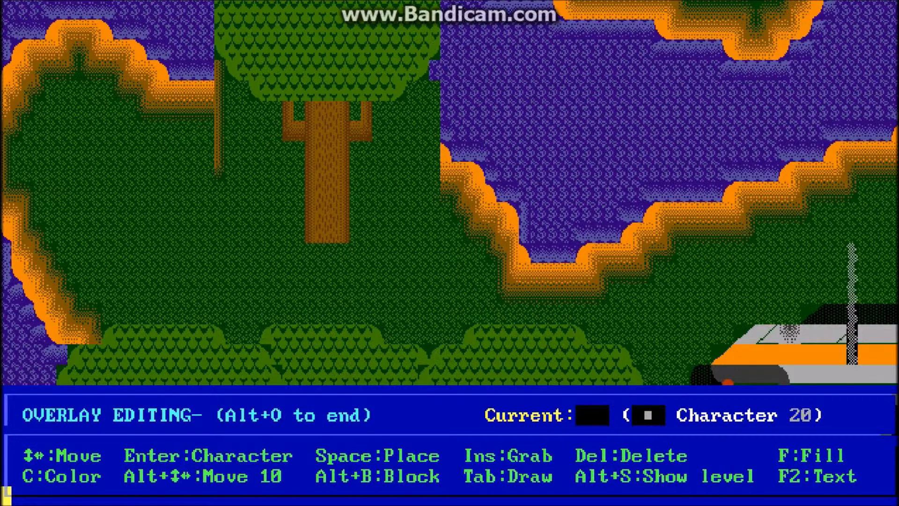
{"action": "key", "text": "Up"}
{"action": "key", "text": "Up"}
{"action": "key", "text": "Up"}
{"action": "key", "text": "Up"}
{"action": "key", "text": "Up"}
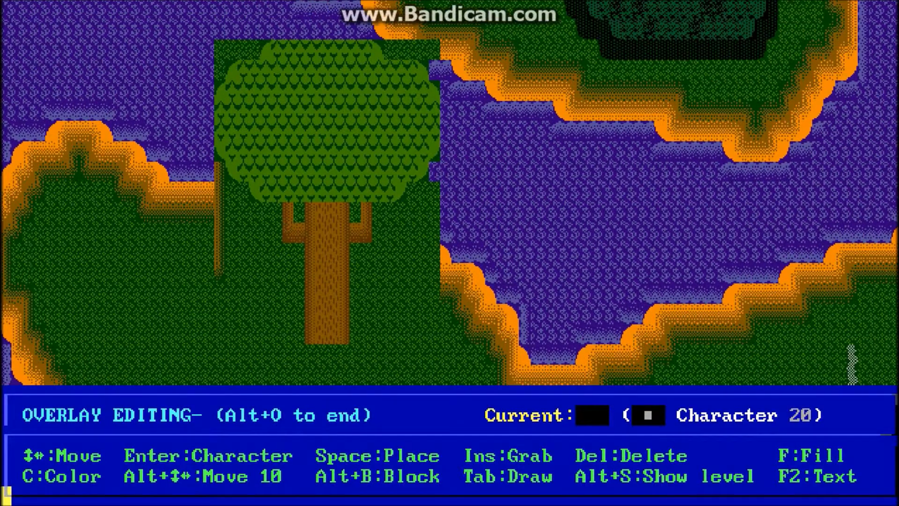
{"action": "key", "text": "Left"}
{"action": "key", "text": "Left"}
{"action": "key", "text": "Left"}
{"action": "key", "text": "Left"}
{"action": "key", "text": "Left"}
{"action": "key", "text": "Left"}
{"action": "key", "text": "Left"}
{"action": "key", "text": "Left"}
{"action": "key", "text": "Left"}
{"action": "key", "text": "Right"}
{"action": "key", "text": "Right"}
{"action": "key", "text": "Left"}
{"action": "key", "text": "Right"}
{"action": "key", "text": "Down"}
{"action": "key", "text": "Down"}
{"action": "key", "text": "Down"}
{"action": "key", "text": "Down"}
{"action": "key", "text": "Down"}
{"action": "key", "text": "Down"}
{"action": "key", "text": "Down"}
{"action": "key", "text": "Down"}
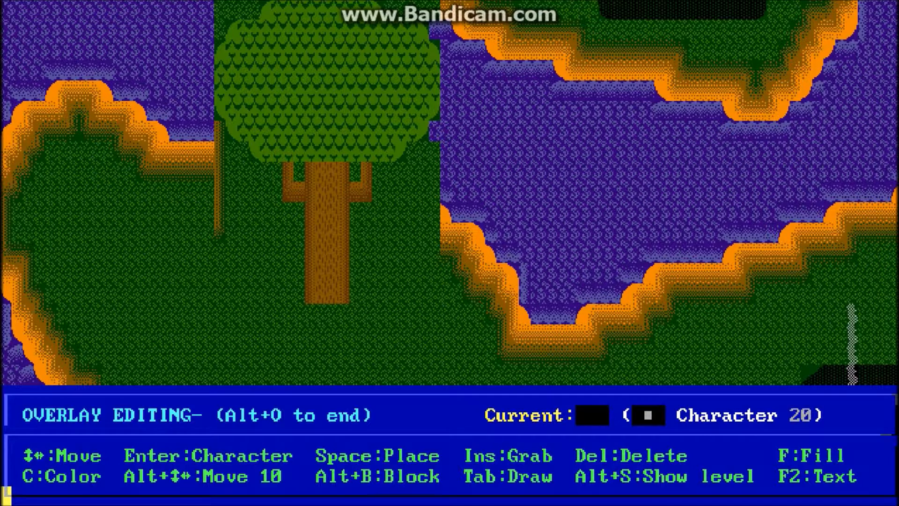
{"action": "key", "text": "alt+o"}
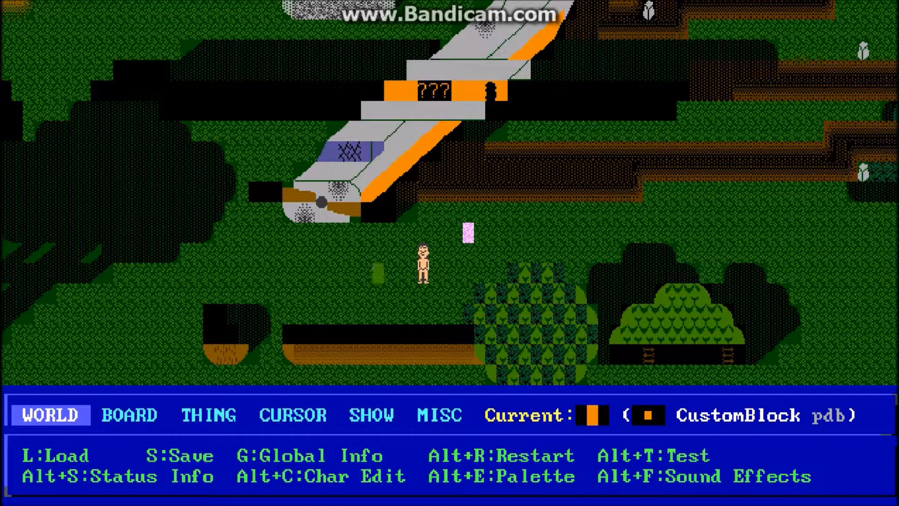
Step: Open the help topic "Editing and Using the Overlay" from the Table of Contents
{"action": "key", "text": "F1"}
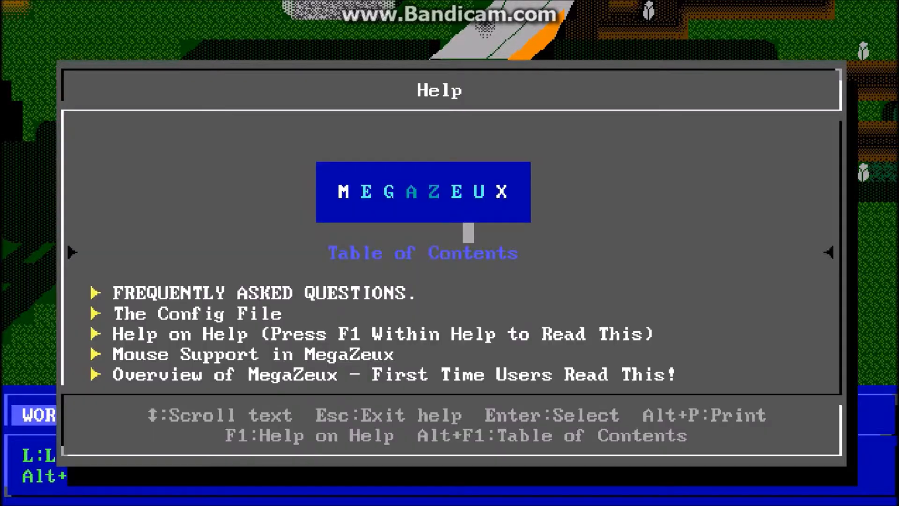
{"action": "key", "text": "Down"}
{"action": "key", "text": "Down"}
{"action": "key", "text": "Down"}
{"action": "key", "text": "Down"}
{"action": "key", "text": "Down"}
{"action": "key", "text": "Down"}
{"action": "key", "text": "Down"}
{"action": "key", "text": "Down"}
{"action": "key", "text": "Down"}
{"action": "key", "text": "Down"}
{"action": "key", "text": "Down"}
{"action": "key", "text": "Down"}
{"action": "key", "text": "Down"}
{"action": "key", "text": "Down"}
{"action": "key", "text": "Down"}
{"action": "key", "text": "Down"}
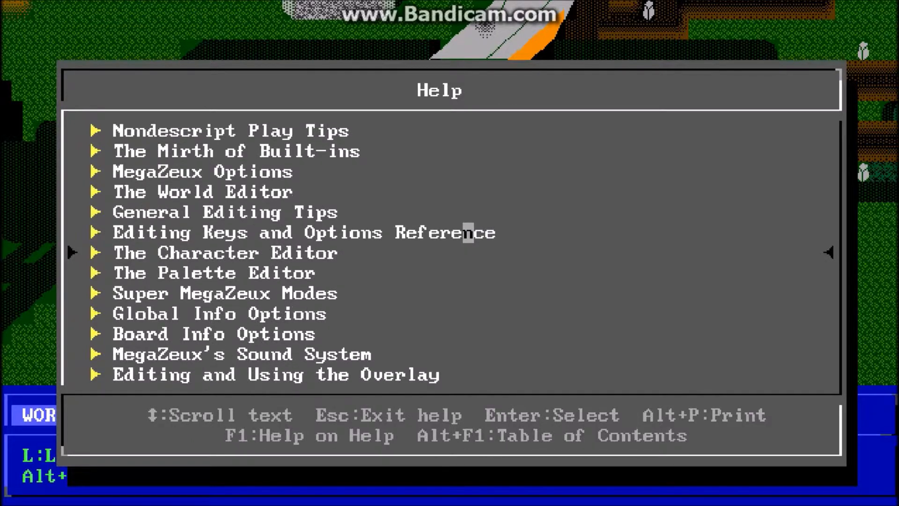
{"action": "key", "text": "Down"}
{"action": "key", "text": "Down"}
Step: Read the overlay help topic from its introduction down to the Block command section
{"action": "key", "text": "Down"}
{"action": "key", "text": "Down"}
{"action": "key", "text": "Down"}
{"action": "key", "text": "Down"}
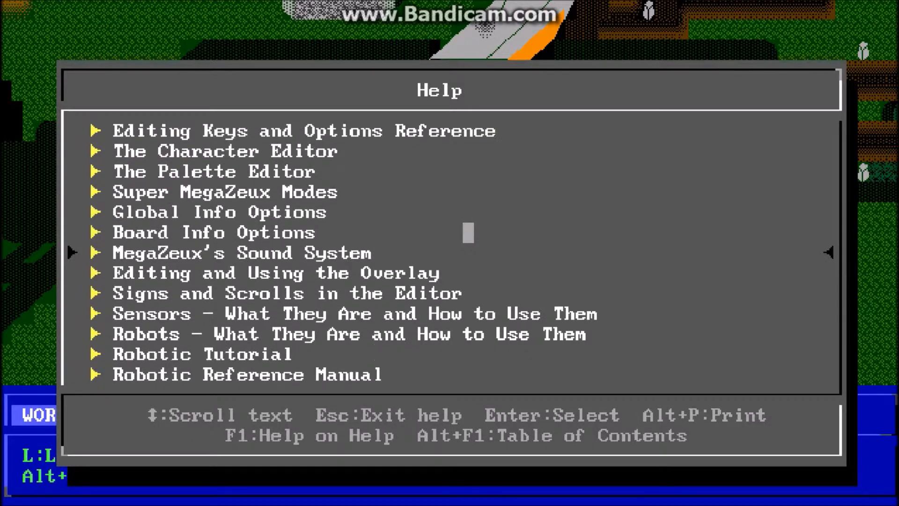
{"action": "key", "text": "Return"}
{"action": "key", "text": "Down"}
{"action": "key", "text": "Down"}
{"action": "key", "text": "Down"}
{"action": "key", "text": "Down"}
{"action": "key", "text": "Down"}
{"action": "key", "text": "Down"}
{"action": "key", "text": "Down"}
{"action": "key", "text": "Down"}
{"action": "key", "text": "Down"}
{"action": "key", "text": "Down"}
{"action": "key", "text": "Down"}
{"action": "key", "text": "Down"}
{"action": "key", "text": "Down"}
{"action": "key", "text": "Down"}
{"action": "key", "text": "Down"}
{"action": "key", "text": "Down"}
{"action": "key", "text": "Down"}
{"action": "key", "text": "Down"}
{"action": "key", "text": "Down"}
{"action": "key", "text": "Down"}
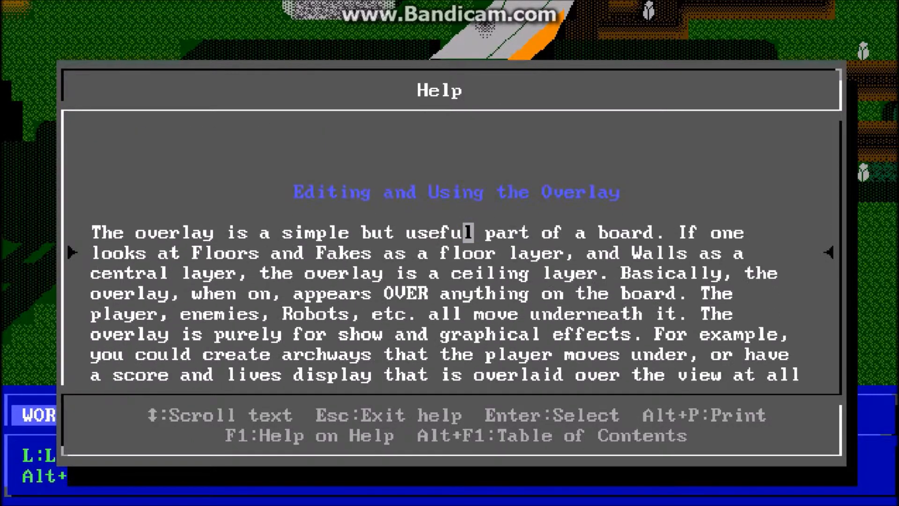
{"action": "key", "text": "Down"}
{"action": "key", "text": "Down"}
{"action": "key", "text": "Down"}
{"action": "key", "text": "Down"}
{"action": "key", "text": "Down"}
{"action": "key", "text": "Down"}
{"action": "key", "text": "Down"}
{"action": "key", "text": "Down"}
{"action": "key", "text": "Down"}
{"action": "key", "text": "Down"}
{"action": "key", "text": "Down"}
{"action": "key", "text": "Down"}
{"action": "key", "text": "Down"}
{"action": "key", "text": "Down"}
{"action": "key", "text": "Down"}
{"action": "key", "text": "Down"}
{"action": "key", "text": "Down"}
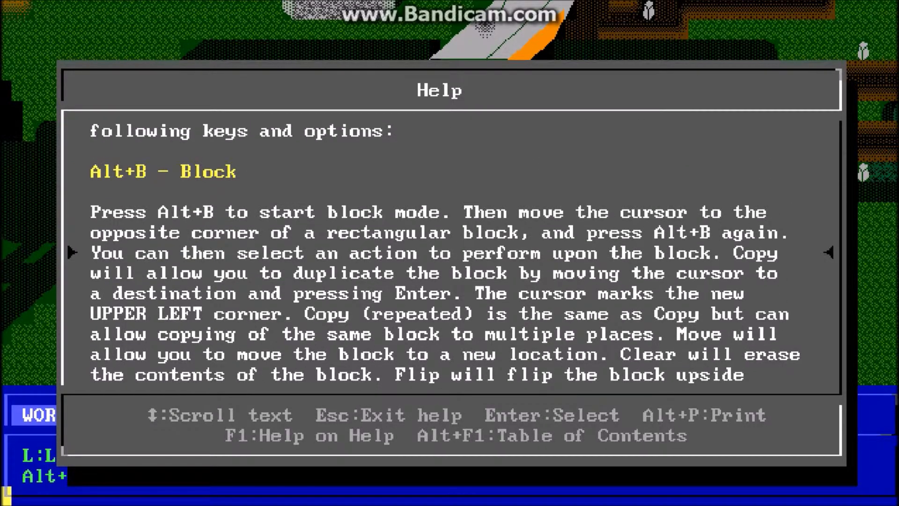
Step: Read the rest of the Block section through the Color entry in the overlay help topic, and close the help
{"action": "key", "text": "Down"}
{"action": "key", "text": "Down"}
{"action": "key", "text": "Down"}
{"action": "key", "text": "Down"}
{"action": "key", "text": "Down"}
{"action": "key", "text": "Down"}
{"action": "key", "text": "Down"}
{"action": "key", "text": "Down"}
{"action": "key", "text": "Down"}
{"action": "key", "text": "Down"}
{"action": "key", "text": "Down"}
{"action": "key", "text": "Down"}
{"action": "key", "text": "Down"}
{"action": "key", "text": "Down"}
{"action": "key", "text": "Down"}
{"action": "key", "text": "Down"}
{"action": "key", "text": "Down"}
{"action": "key", "text": "Down"}
{"action": "key", "text": "Down"}
{"action": "key", "text": "Down"}
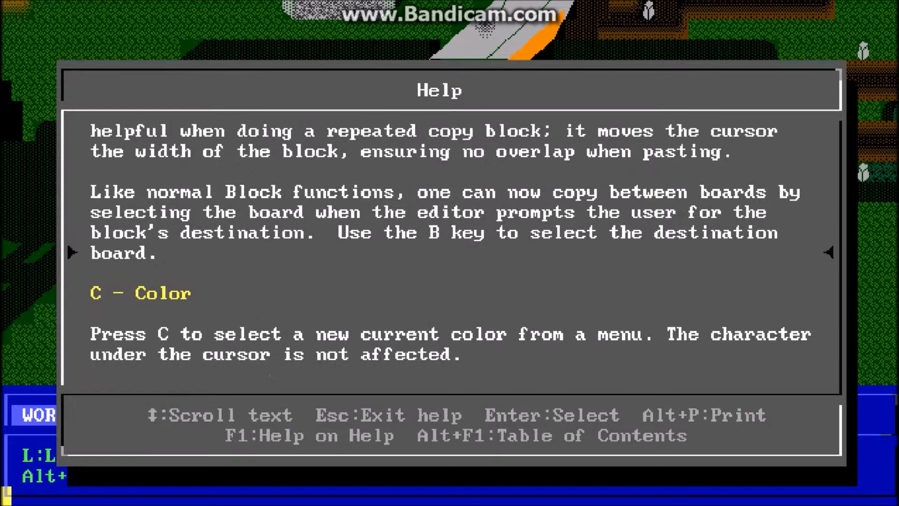
{"action": "key", "text": "Escape"}
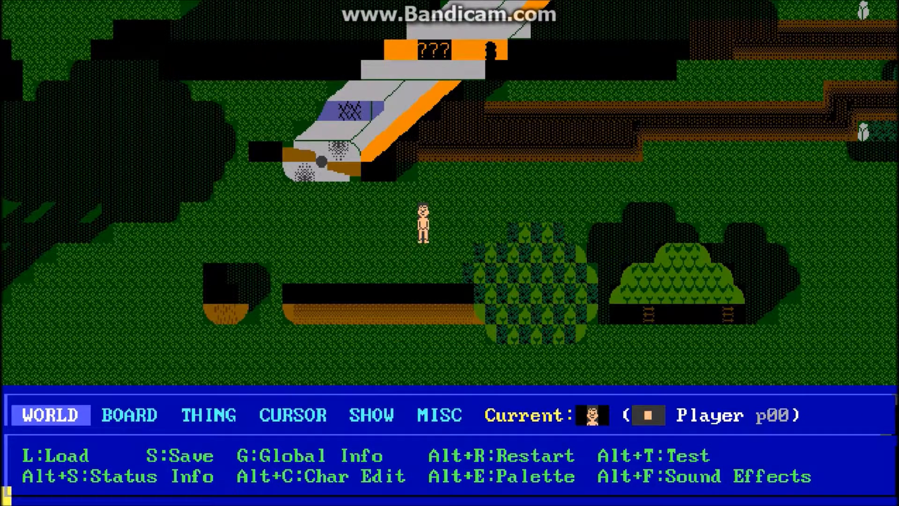
Step: Start overlay editing and look over the character selection chart without choosing a new character
{"action": "key", "text": "alt+o"}
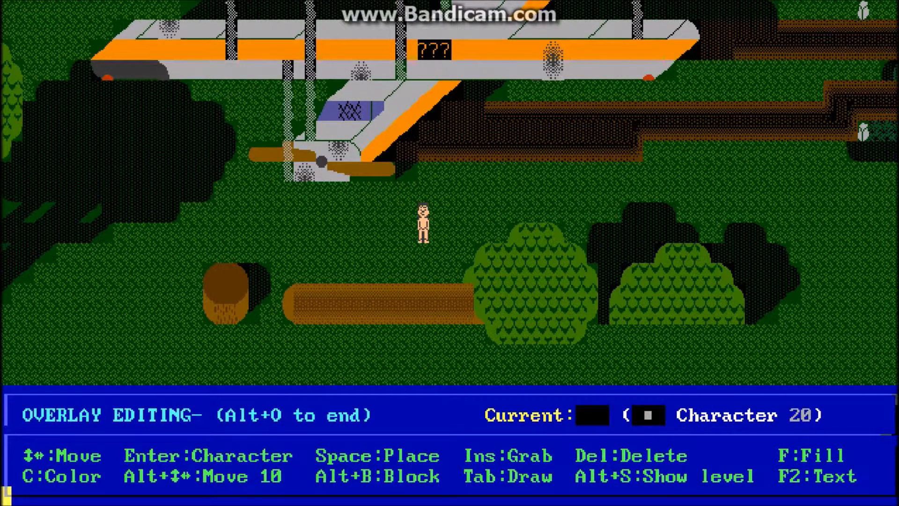
{"action": "key", "text": "Return"}
{"action": "key", "text": "Left"}
{"action": "key", "text": "Right"}
{"action": "key", "text": "Right"}
{"action": "key", "text": "Right"}
{"action": "key", "text": "Right"}
{"action": "key", "text": "Right"}
{"action": "key", "text": "Right"}
{"action": "key", "text": "Right"}
{"action": "key", "text": "Right"}
{"action": "key", "text": "Right"}
{"action": "key", "text": "Right"}
{"action": "key", "text": "Right"}
{"action": "key", "text": "Right"}
{"action": "key", "text": "Right"}
{"action": "key", "text": "Right"}
{"action": "key", "text": "Right"}
{"action": "key", "text": "Right"}
{"action": "key", "text": "Right"}
{"action": "key", "text": "Right"}
{"action": "key", "text": "Right"}
{"action": "key", "text": "Right"}
{"action": "key", "text": "Right"}
{"action": "key", "text": "Right"}
{"action": "key", "text": "Right"}
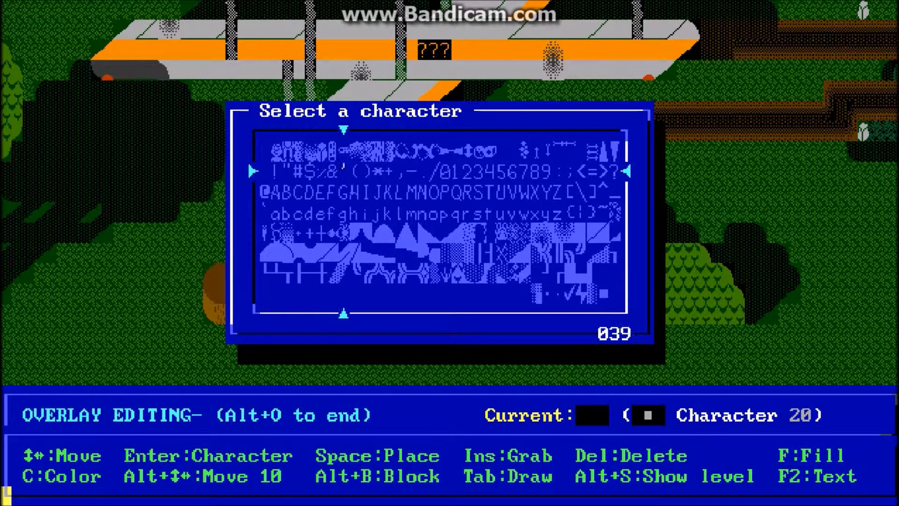
{"action": "key", "text": "Right"}
{"action": "key", "text": "Left"}
{"action": "key", "text": "Left"}
{"action": "key", "text": "Left"}
{"action": "key", "text": "Left"}
{"action": "key", "text": "Left"}
{"action": "key", "text": "Left"}
{"action": "key", "text": "Left"}
{"action": "key", "text": "Left"}
{"action": "key", "text": "Left"}
{"action": "key", "text": "Left"}
{"action": "key", "text": "Left"}
{"action": "key", "text": "Left"}
{"action": "key", "text": "Left"}
{"action": "key", "text": "Left"}
{"action": "key", "text": "Left"}
{"action": "key", "text": "Left"}
{"action": "key", "text": "Left"}
{"action": "key", "text": "Left"}
{"action": "key", "text": "Left"}
{"action": "key", "text": "Left"}
{"action": "key", "text": "Left"}
{"action": "key", "text": "Left"}
{"action": "key", "text": "Left"}
{"action": "key", "text": "Left"}
{"action": "key", "text": "Left"}
{"action": "key", "text": "Left"}
{"action": "key", "text": "Left"}
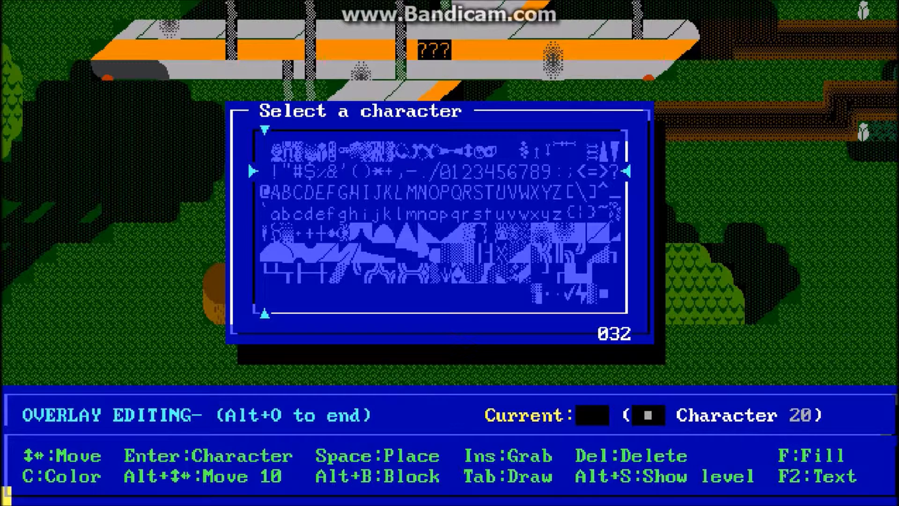
{"action": "key", "text": "Escape"}
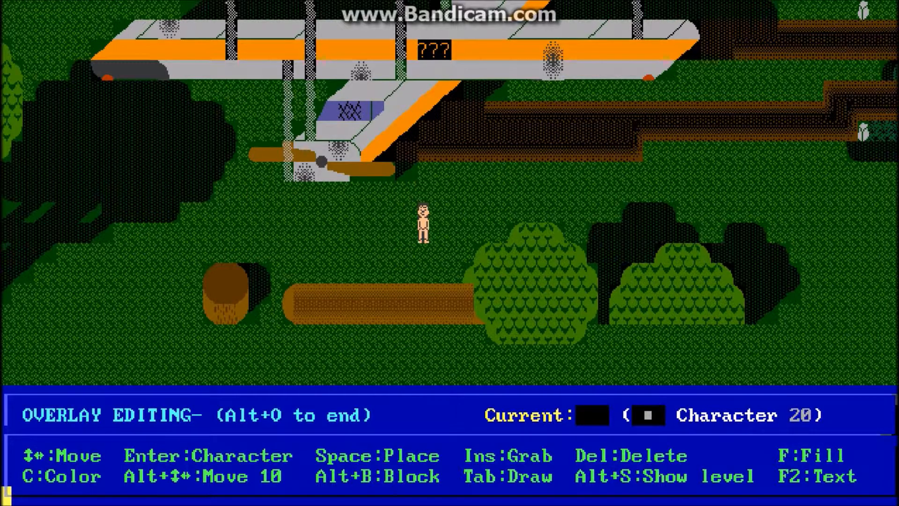
Step: Place the overlay text "Hello there" on the grass beside the player, below the plane's propeller, and end text mode
{"action": "key", "text": "F2"}
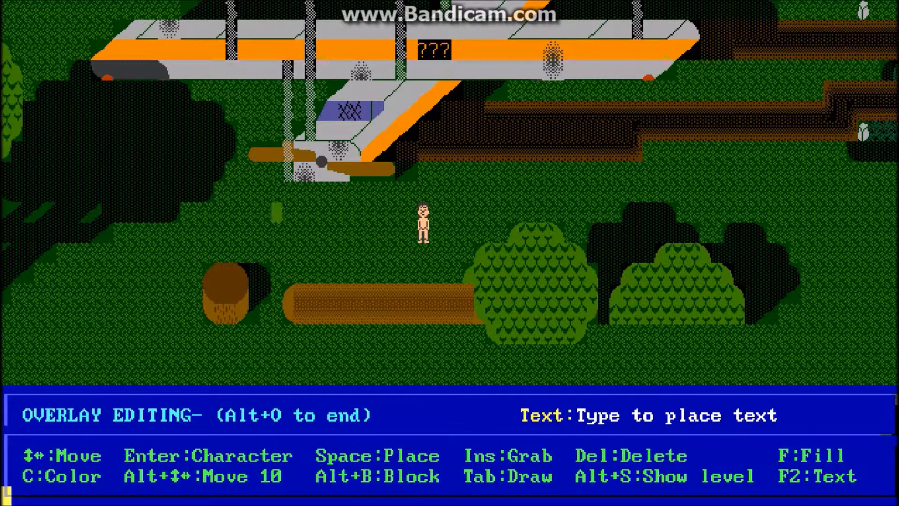
{"action": "type", "text": "H"}
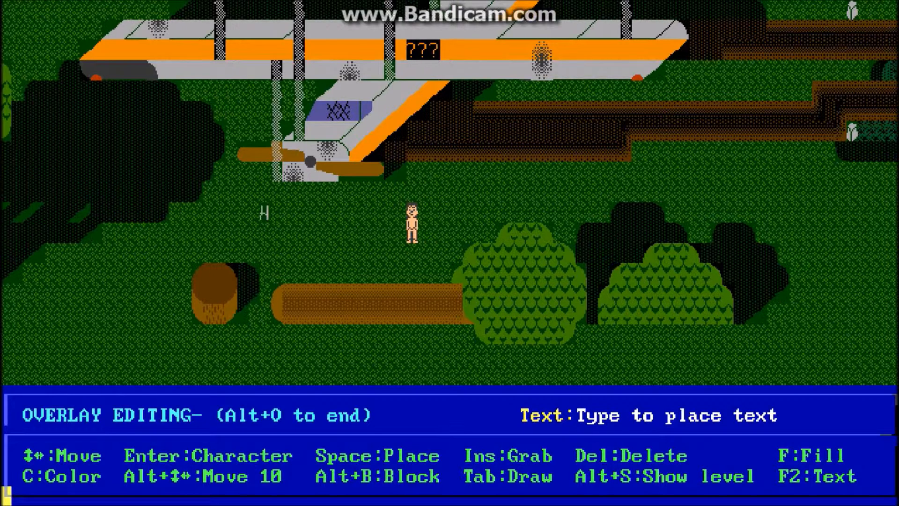
{"action": "type", "text": "ello there"}
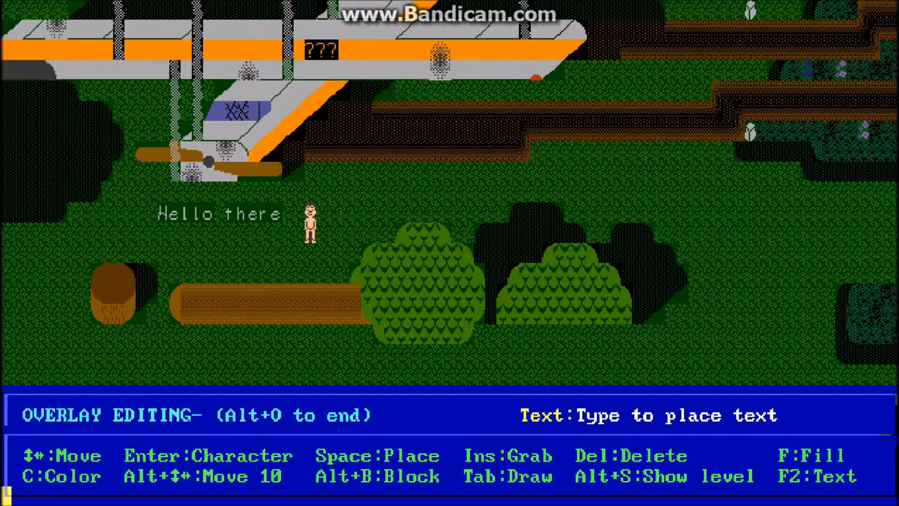
{"action": "key", "text": "Left"}
{"action": "key", "text": "Left"}
{"action": "key", "text": "Left"}
{"action": "key", "text": "Left"}
{"action": "key", "text": "Left"}
{"action": "key", "text": "Left"}
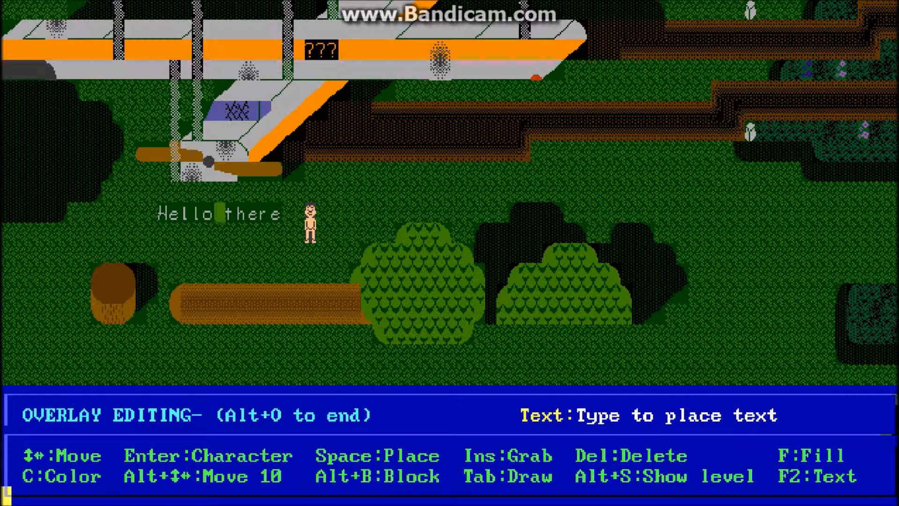
{"action": "key", "text": "F2"}
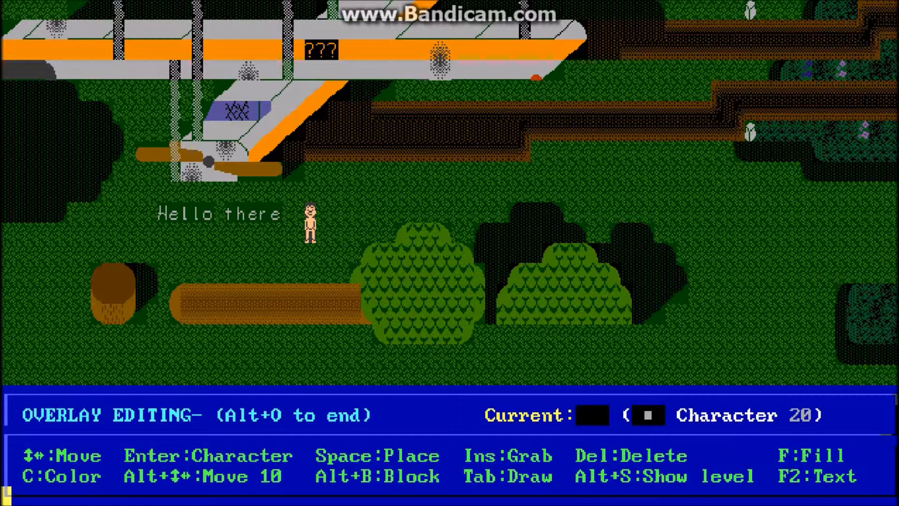
Step: Choose the solid block, character 219, as the current overlay character
{"action": "key", "text": "Return"}
{"action": "key", "text": "Down"}
{"action": "key", "text": "Down"}
{"action": "key", "text": "Down"}
{"action": "key", "text": "Down"}
{"action": "key", "text": "Down"}
{"action": "key", "text": "Right"}
{"action": "key", "text": "Right"}
{"action": "key", "text": "Right"}
{"action": "key", "text": "Right"}
{"action": "key", "text": "Right"}
{"action": "key", "text": "Right"}
{"action": "key", "text": "Right"}
{"action": "key", "text": "Right"}
{"action": "key", "text": "Right"}
{"action": "key", "text": "Right"}
{"action": "key", "text": "Right"}
{"action": "key", "text": "Right"}
{"action": "key", "text": "Right"}
{"action": "key", "text": "Right"}
{"action": "key", "text": "Right"}
{"action": "key", "text": "Right"}
{"action": "key", "text": "Right"}
{"action": "key", "text": "Right"}
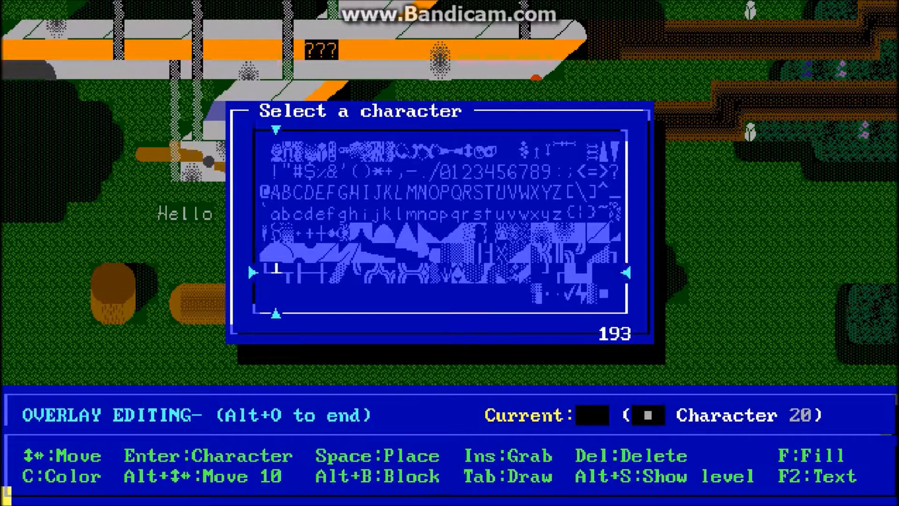
{"action": "key", "text": "Right"}
{"action": "key", "text": "Right"}
{"action": "key", "text": "Right"}
{"action": "key", "text": "Right"}
{"action": "key", "text": "Right"}
{"action": "key", "text": "Right"}
{"action": "key", "text": "Right"}
{"action": "key", "text": "Right"}
{"action": "key", "text": "Right"}
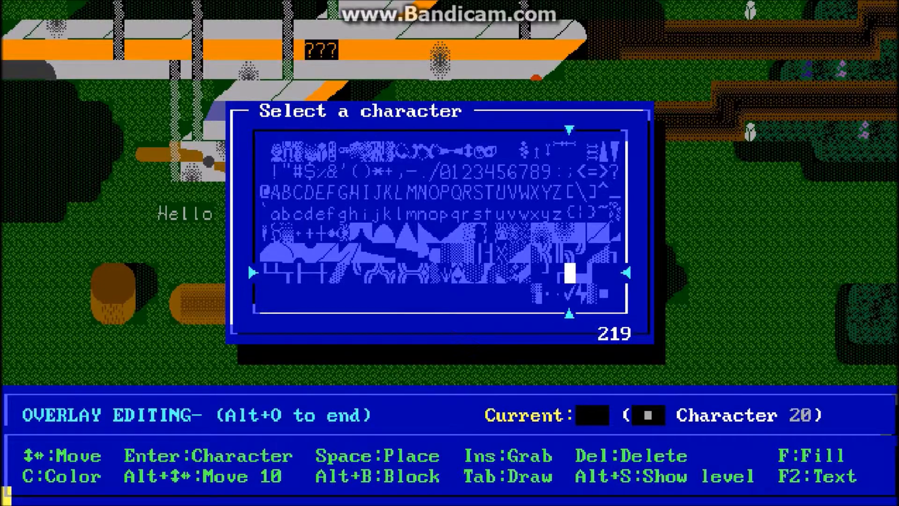
{"action": "key", "text": "Return"}
{"action": "key", "text": "Right"}
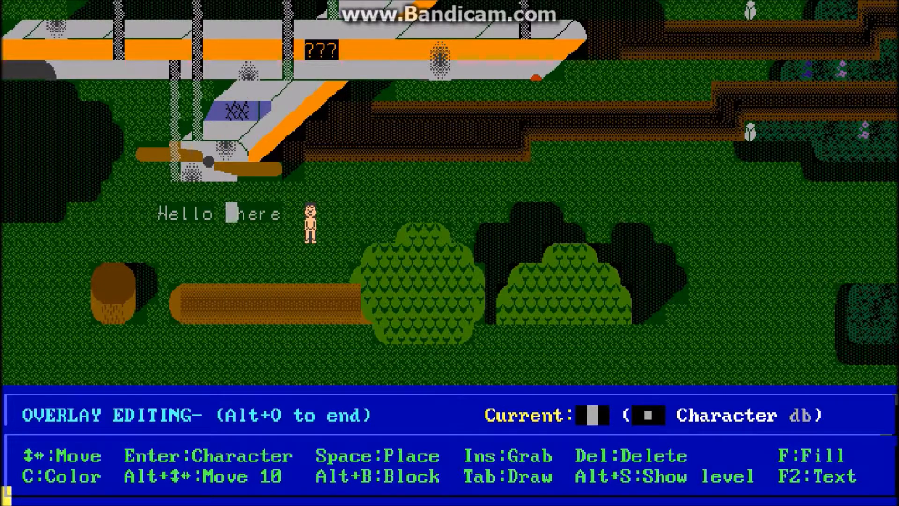
Step: Set the current overlay color to dark green
{"action": "key", "text": "c"}
{"action": "key", "text": "Down"}
{"action": "key", "text": "Down"}
{"action": "key", "text": "Down"}
{"action": "key", "text": "Left"}
{"action": "key", "text": "Left"}
{"action": "key", "text": "Left"}
{"action": "key", "text": "Left"}
{"action": "key", "text": "Left"}
{"action": "key", "text": "Right"}
{"action": "key", "text": "Return"}
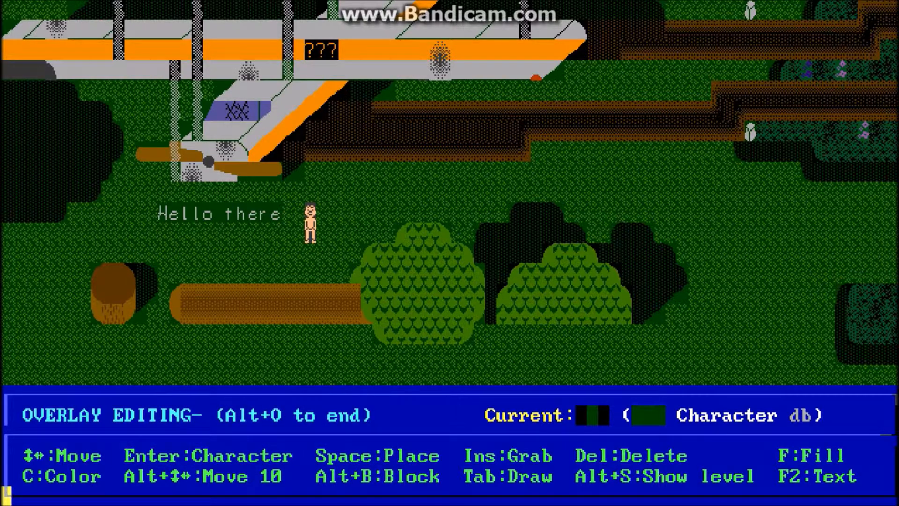
Step: End overlay editing and review the overlay mode options in the settings of the "1 THE CRASH" board
{"action": "key", "text": "Down"}
{"action": "key", "text": "Left"}
{"action": "key", "text": "Left"}
{"action": "key", "text": "Left"}
{"action": "key", "text": "Left"}
{"action": "key", "text": "Left"}
{"action": "key", "text": "Left"}
{"action": "key", "text": "Left"}
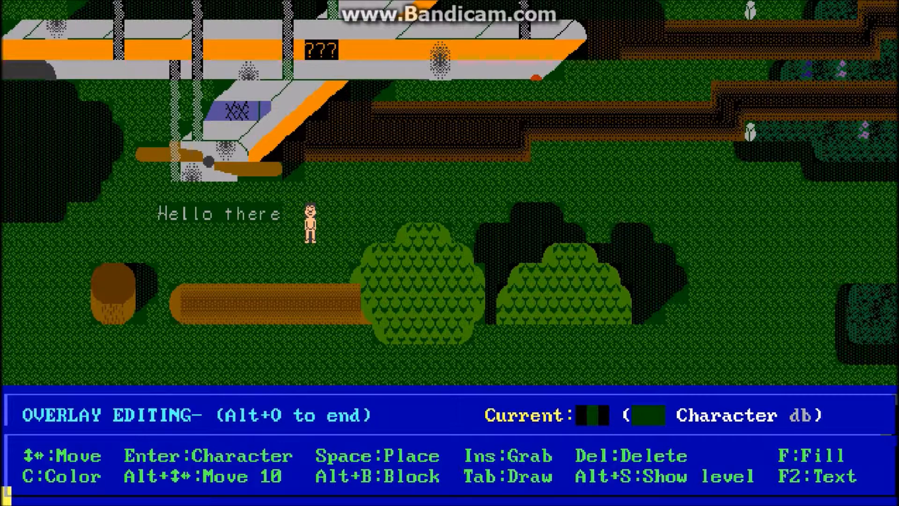
{"action": "key", "text": "alt+o"}
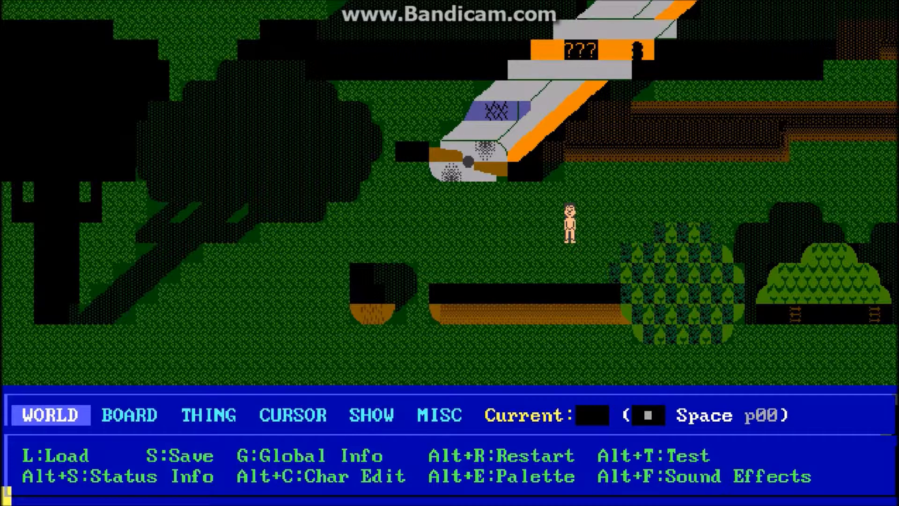
{"action": "key", "text": "i"}
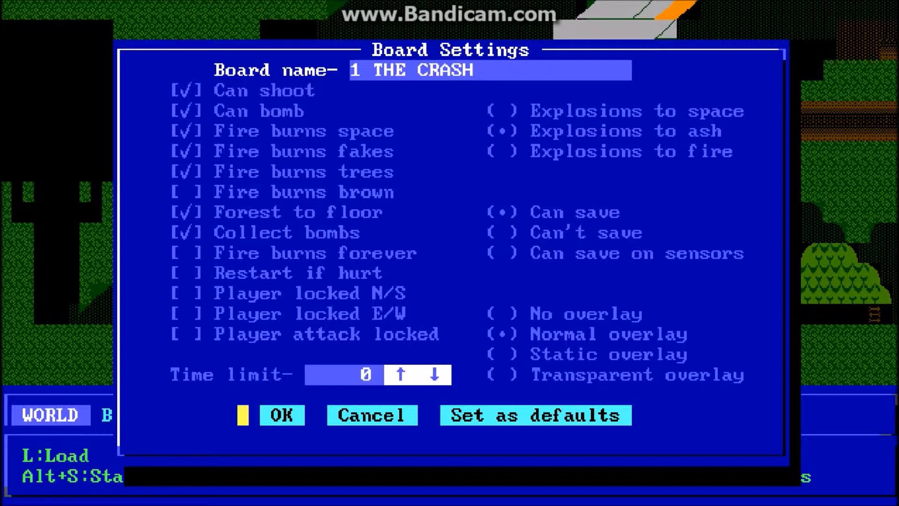
{"action": "left_click", "coordinate": [276, 415]}
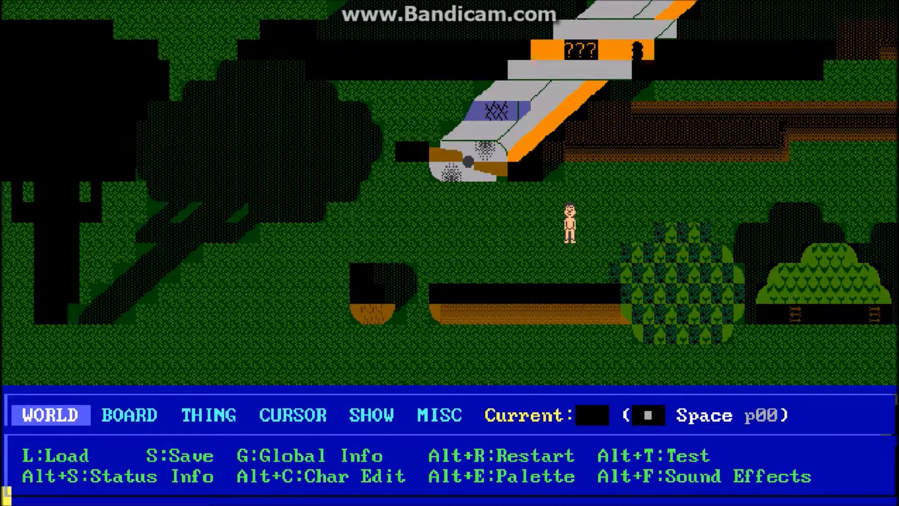
Step: Go to the upper-left corner of the board and start overlay editing there
{"action": "key", "text": "Left"}
{"action": "key", "text": "Left"}
{"action": "key", "text": "Left"}
{"action": "key", "text": "Left"}
{"action": "key", "text": "Left"}
{"action": "key", "text": "Left"}
{"action": "key", "text": "Left"}
{"action": "key", "text": "Left"}
{"action": "key", "text": "Left"}
{"action": "key", "text": "Left"}
{"action": "key", "text": "Left"}
{"action": "key", "text": "Left"}
{"action": "key", "text": "Left"}
{"action": "key", "text": "Left"}
{"action": "key", "text": "Left"}
{"action": "key", "text": "Left"}
{"action": "key", "text": "Left"}
{"action": "key", "text": "Left"}
{"action": "key", "text": "Left"}
{"action": "key", "text": "Left"}
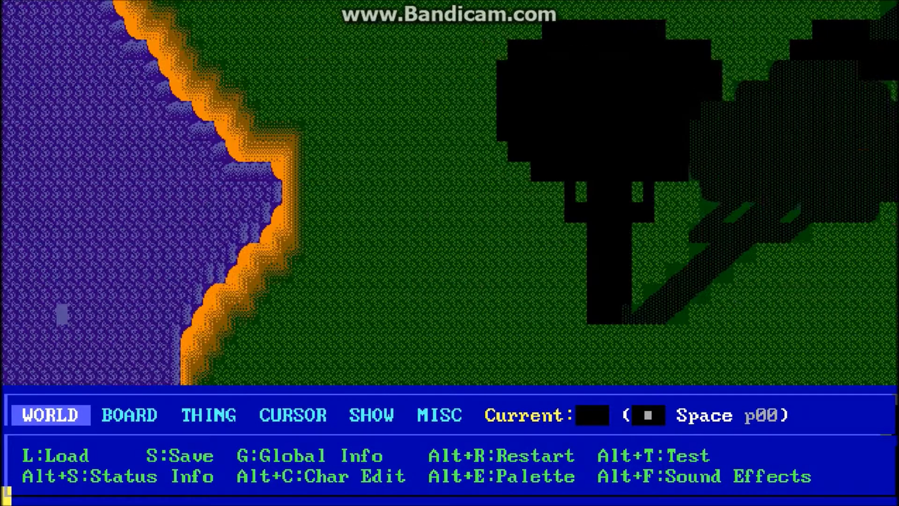
{"action": "key", "text": "alt+Left"}
{"action": "key", "text": "alt+Left"}
{"action": "key", "text": "alt+Up"}
{"action": "key", "text": "alt+Up"}
{"action": "key", "text": "alt+Up"}
{"action": "key", "text": "alt+Up"}
{"action": "key", "text": "alt+Up"}
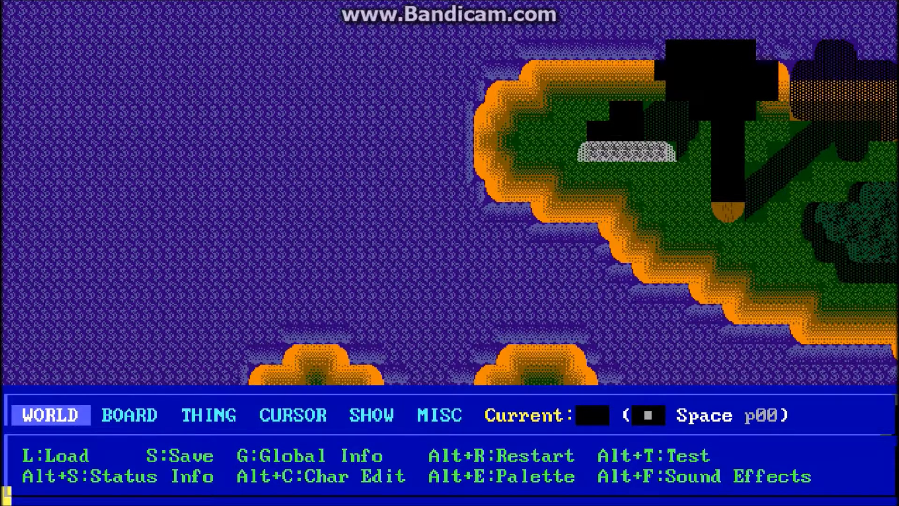
{"action": "key", "text": "alt+o"}
Step: Trace the overlay's top row back and forth past the status box, and display the cursor position information
{"action": "key", "text": "alt+Right"}
{"action": "key", "text": "alt+Right"}
{"action": "key", "text": "alt+Right"}
{"action": "key", "text": "alt+Right"}
{"action": "key", "text": "alt+Right"}
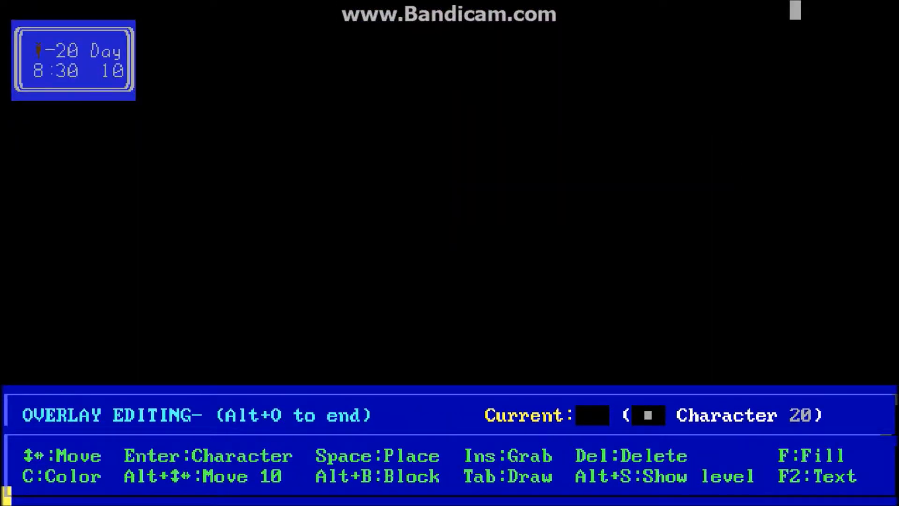
{"action": "key", "text": "alt+Left"}
{"action": "key", "text": "alt+Left"}
{"action": "key", "text": "alt+Left"}
{"action": "key", "text": "alt+Left"}
{"action": "key", "text": "alt+Left"}
{"action": "key", "text": "alt+Left"}
{"action": "key", "text": "alt+Left"}
{"action": "key", "text": "alt+Left"}
{"action": "key", "text": "alt+Left"}
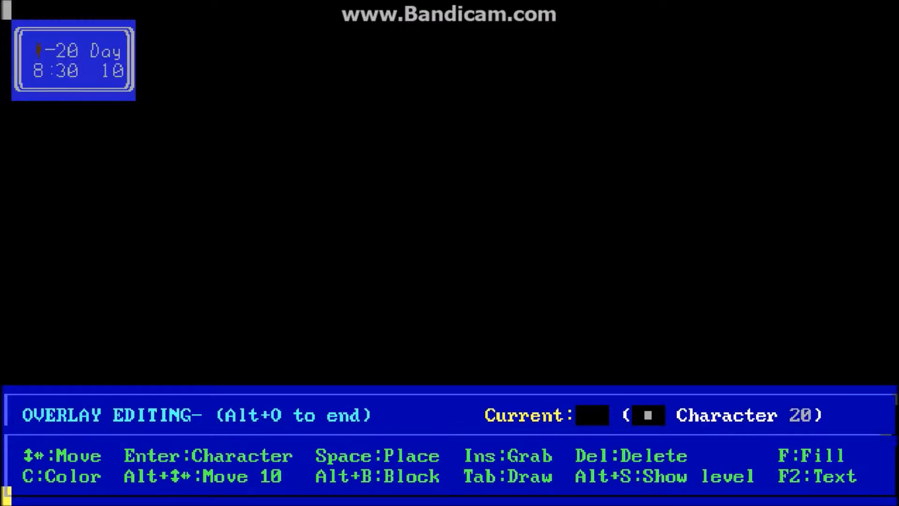
{"action": "key", "text": "alt+Right"}
{"action": "key", "text": "alt+Right"}
{"action": "key", "text": "alt+Right"}
{"action": "key", "text": "alt+Right"}
{"action": "key", "text": "alt+Right"}
{"action": "key", "text": "alt+Right"}
{"action": "key", "text": "alt+Right"}
{"action": "key", "text": "alt+Right"}
{"action": "key", "text": "alt+Right"}
{"action": "key", "text": "alt+Left"}
{"action": "key", "text": "alt+Left"}
{"action": "key", "text": "alt+Left"}
{"action": "key", "text": "alt+Left"}
{"action": "key", "text": "alt+Left"}
{"action": "key", "text": "alt+Left"}
{"action": "key", "text": "alt+Left"}
{"action": "key", "text": "alt+Left"}
{"action": "key", "text": "alt+Left"}
{"action": "key", "text": "alt+y"}
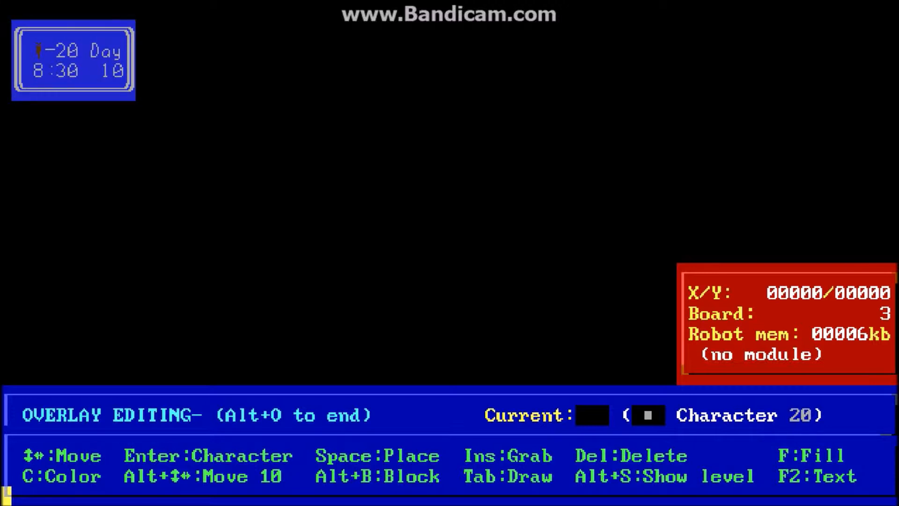
Step: End overlay editing and review the viewport and board dimensions in the board size and position settings
{"action": "key", "text": "alt+o"}
{"action": "key", "text": "alt+z"}
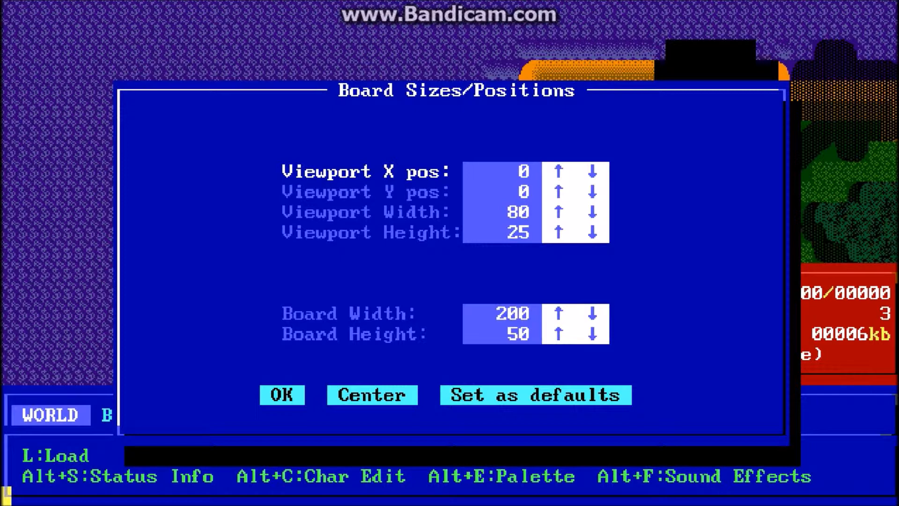
{"action": "key", "text": "Escape"}
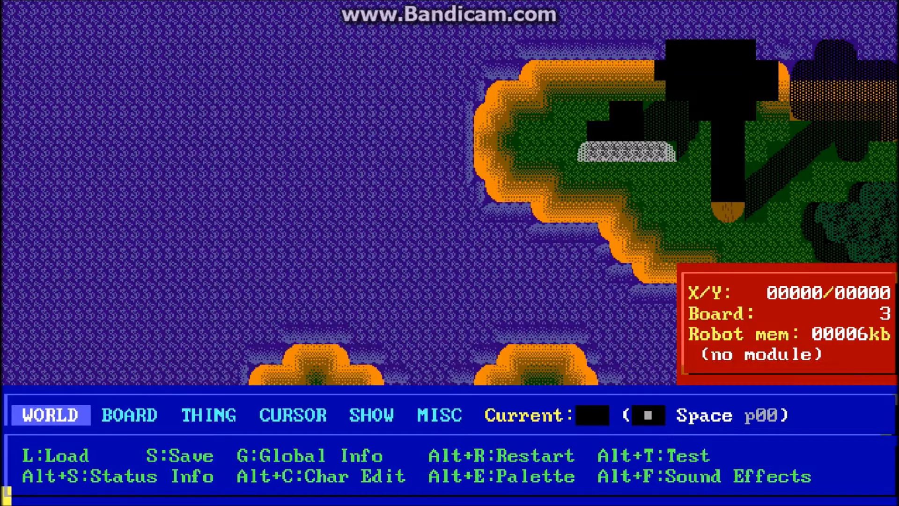
{"action": "key", "text": "alt+z"}
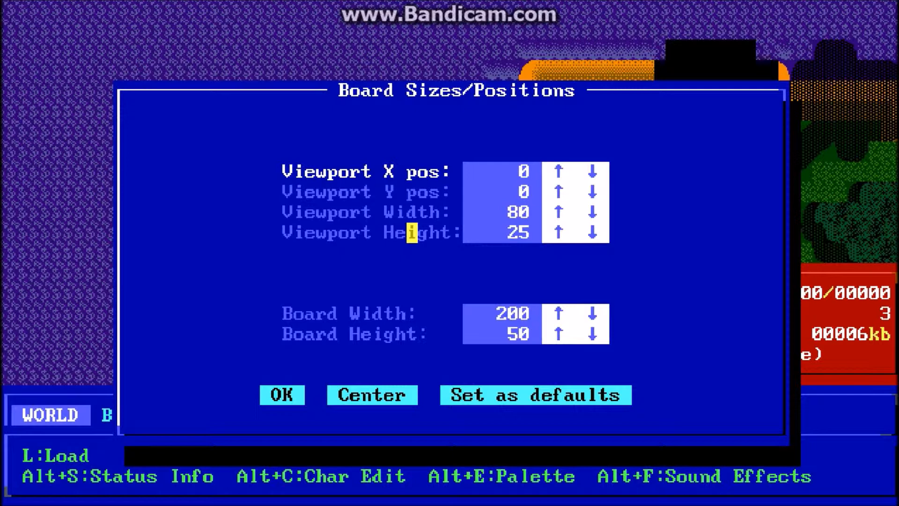
{"action": "left_click", "coordinate": [282, 395]}
Step: Return to overlay editing and follow the top row from the status box to the vertical gray border line
{"action": "key", "text": "alt+o"}
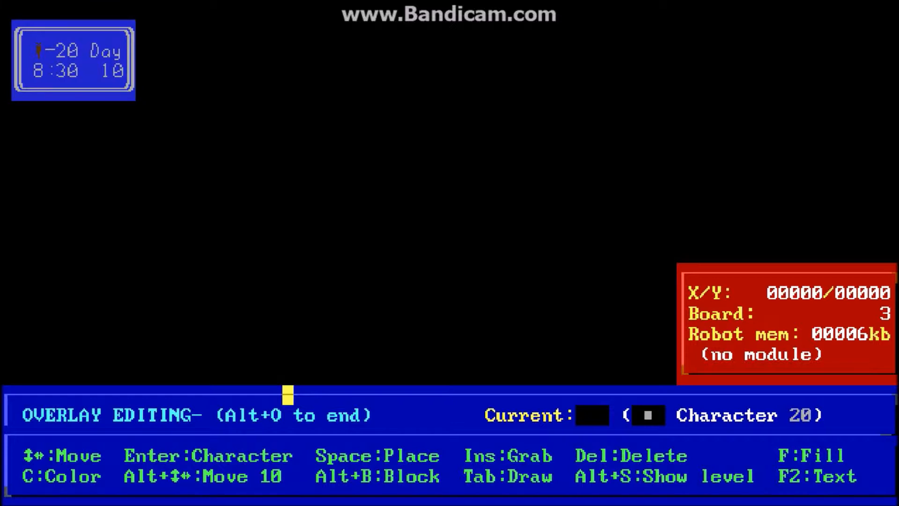
{"action": "key", "text": "alt+Right"}
{"action": "key", "text": "alt+Right"}
{"action": "key", "text": "alt+Right"}
{"action": "key", "text": "alt+Right"}
{"action": "key", "text": "alt+Right"}
{"action": "key", "text": "alt+Right"}
{"action": "key", "text": "alt+Right"}
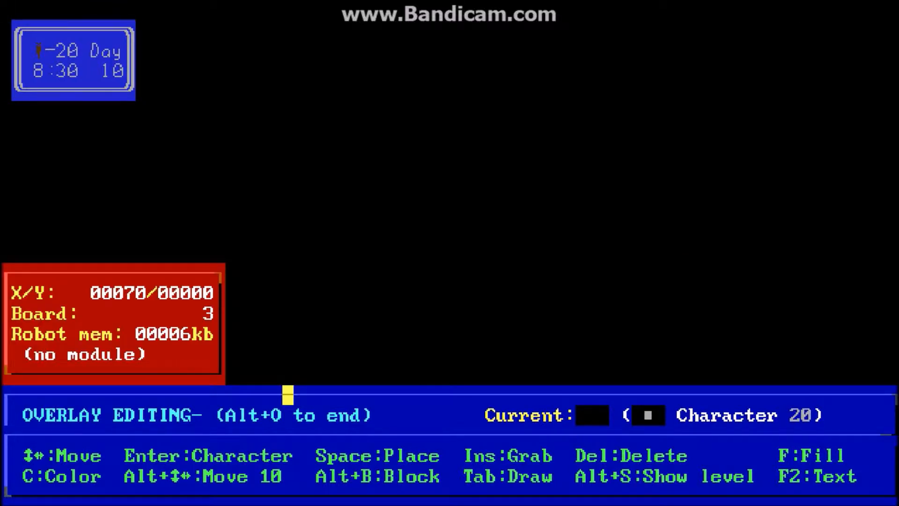
{"action": "key", "text": "Right"}
{"action": "key", "text": "Right"}
{"action": "key", "text": "Right"}
{"action": "key", "text": "Right"}
{"action": "key", "text": "Right"}
{"action": "key", "text": "Right"}
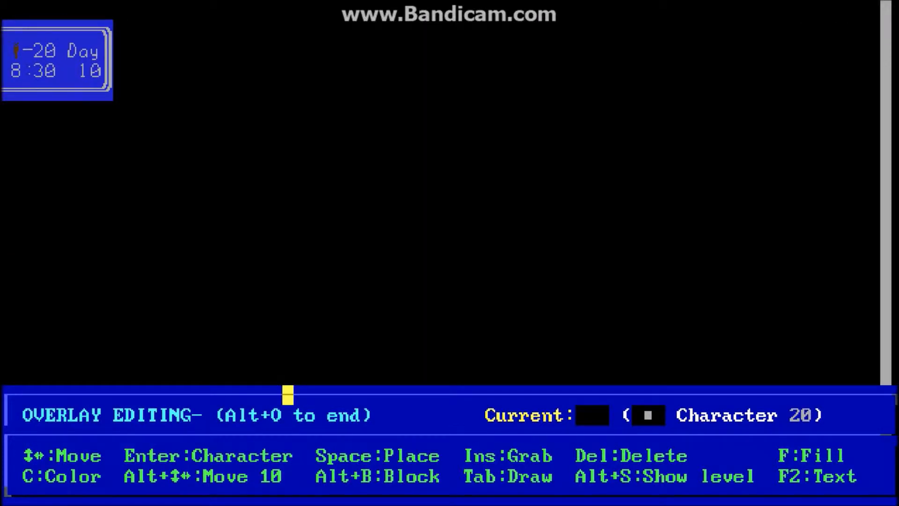
{"action": "key", "text": "Right"}
{"action": "key", "text": "Right"}
{"action": "key", "text": "Right"}
{"action": "key", "text": "Right"}
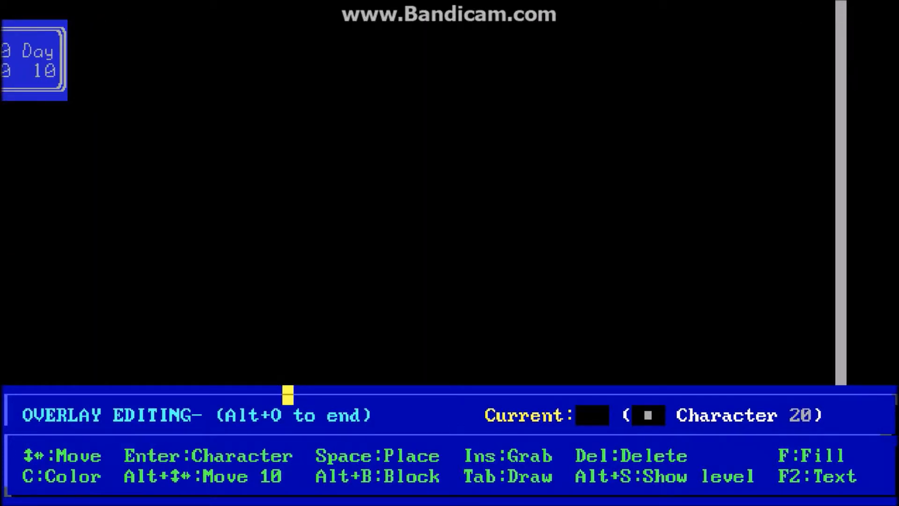
Step: Examine the gray border around the status box area, down to its lower corner and back up to the top
{"action": "key", "text": "Down"}
{"action": "key", "text": "Down"}
{"action": "key", "text": "Down"}
{"action": "key", "text": "Down"}
{"action": "key", "text": "Down"}
{"action": "key", "text": "Down"}
{"action": "key", "text": "Down"}
{"action": "key", "text": "Down"}
{"action": "key", "text": "Down"}
{"action": "key", "text": "Down"}
{"action": "key", "text": "Down"}
{"action": "key", "text": "Down"}
{"action": "key", "text": "Down"}
{"action": "key", "text": "Down"}
{"action": "key", "text": "Down"}
{"action": "key", "text": "Down"}
{"action": "key", "text": "Down"}
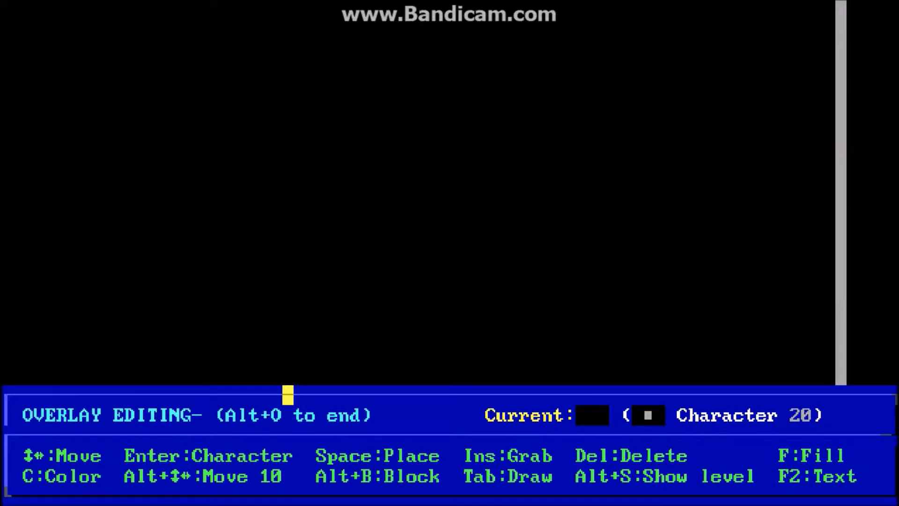
{"action": "key", "text": "Left"}
{"action": "key", "text": "Left"}
{"action": "key", "text": "Left"}
{"action": "key", "text": "Left"}
{"action": "key", "text": "Left"}
{"action": "key", "text": "Left"}
{"action": "key", "text": "Left"}
{"action": "key", "text": "Left"}
{"action": "key", "text": "Left"}
{"action": "key", "text": "Left"}
{"action": "key", "text": "Left"}
{"action": "key", "text": "Left"}
{"action": "key", "text": "Left"}
{"action": "key", "text": "Left"}
{"action": "key", "text": "Left"}
{"action": "key", "text": "Left"}
{"action": "key", "text": "Left"}
{"action": "key", "text": "Left"}
{"action": "key", "text": "Left"}
{"action": "key", "text": "Left"}
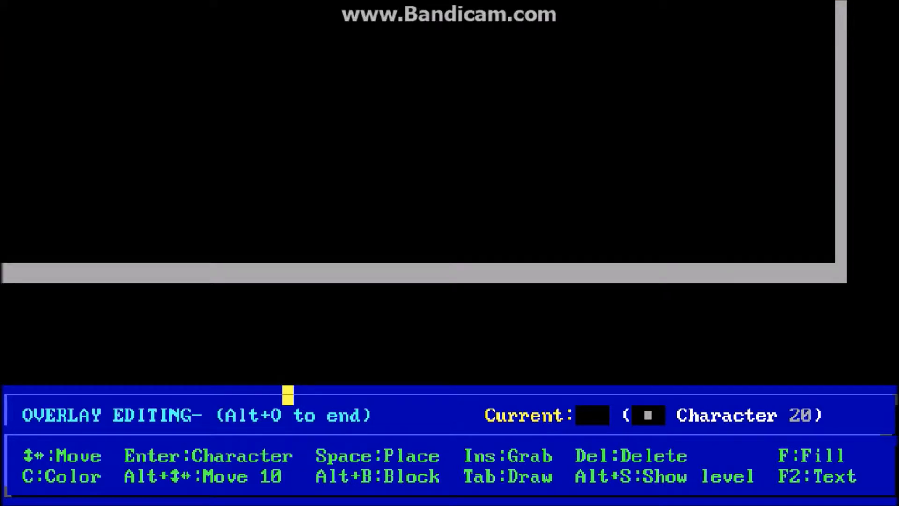
{"action": "key", "text": "alt+Up"}
{"action": "key", "text": "alt+Up"}
{"action": "key", "text": "alt+Up"}
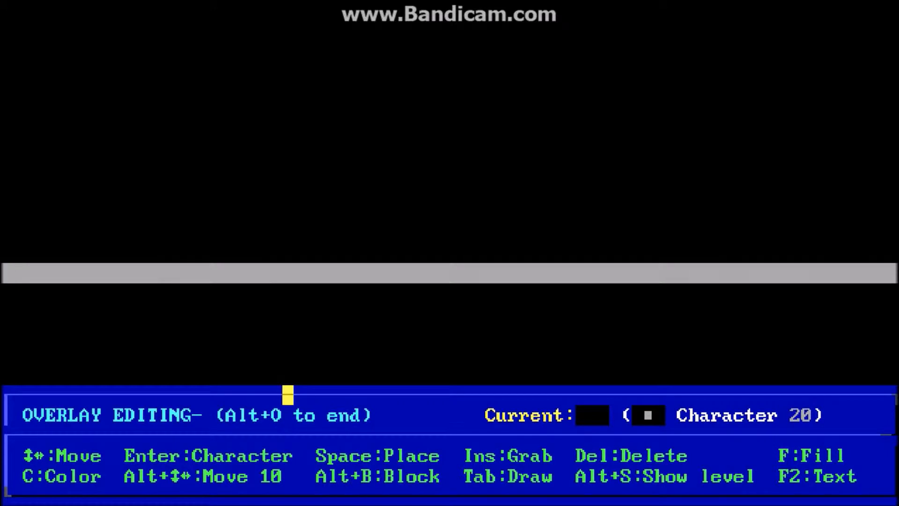
{"action": "key", "text": "alt+Right"}
{"action": "key", "text": "alt+Right"}
{"action": "key", "text": "alt+Right"}
{"action": "key", "text": "alt+Right"}
{"action": "key", "text": "alt+Right"}
{"action": "key", "text": "alt+Right"}
{"action": "key", "text": "alt+Right"}
{"action": "key", "text": "alt+Right"}
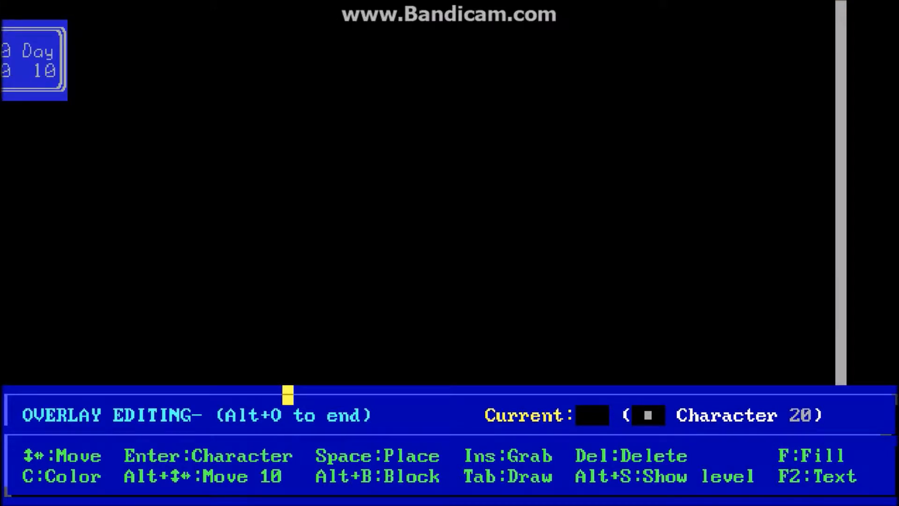
Step: Examine the overlay beyond the border's lower corner, across to the tree and the crashed plane
{"action": "key", "text": "alt+Down"}
{"action": "key", "text": "alt+Down"}
{"action": "key", "text": "alt+Down"}
{"action": "key", "text": "alt+Up"}
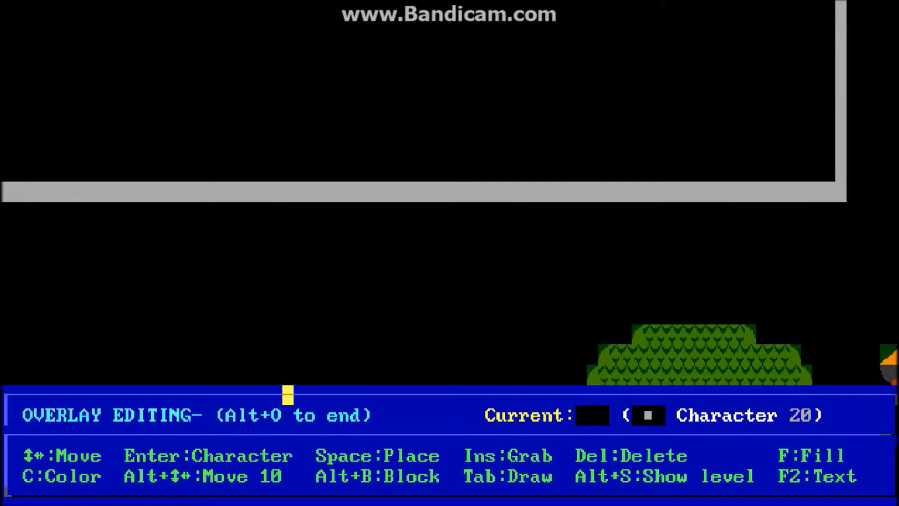
{"action": "key", "text": "alt+Down"}
{"action": "key", "text": "alt+Right"}
{"action": "key", "text": "alt+Right"}
{"action": "key", "text": "alt+Right"}
{"action": "key", "text": "alt+Right"}
{"action": "key", "text": "alt+Right"}
{"action": "key", "text": "alt+Right"}
{"action": "key", "text": "alt+Right"}
{"action": "key", "text": "alt+Right"}
{"action": "key", "text": "alt+Right"}
{"action": "key", "text": "alt+Right"}
{"action": "key", "text": "alt+Right"}
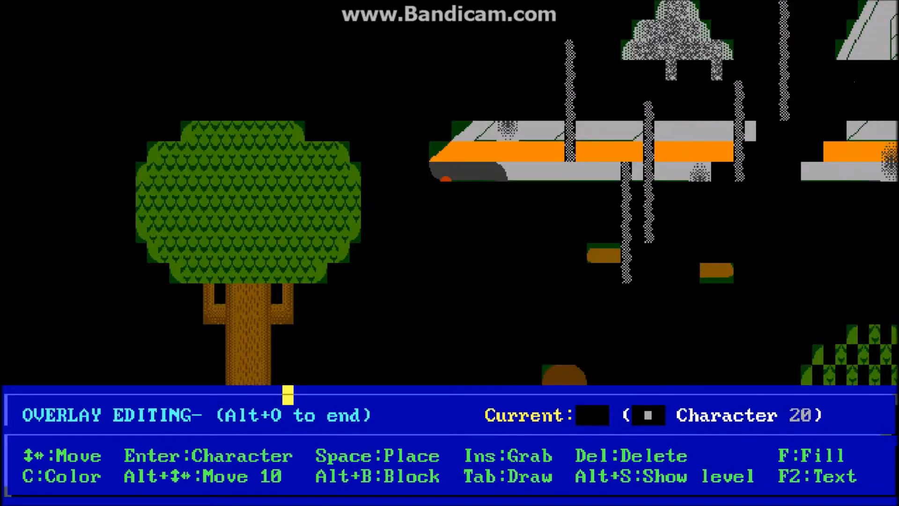
Step: Examine the overlay east of the tree, across the crashed plane and checkered tree to the far gray rock
{"action": "key", "text": "alt+Right"}
{"action": "key", "text": "alt+Right"}
{"action": "key", "text": "alt+Down"}
{"action": "key", "text": "alt+Right"}
{"action": "key", "text": "alt+Right"}
{"action": "key", "text": "alt+Right"}
{"action": "key", "text": "alt+Right"}
{"action": "key", "text": "alt+Right"}
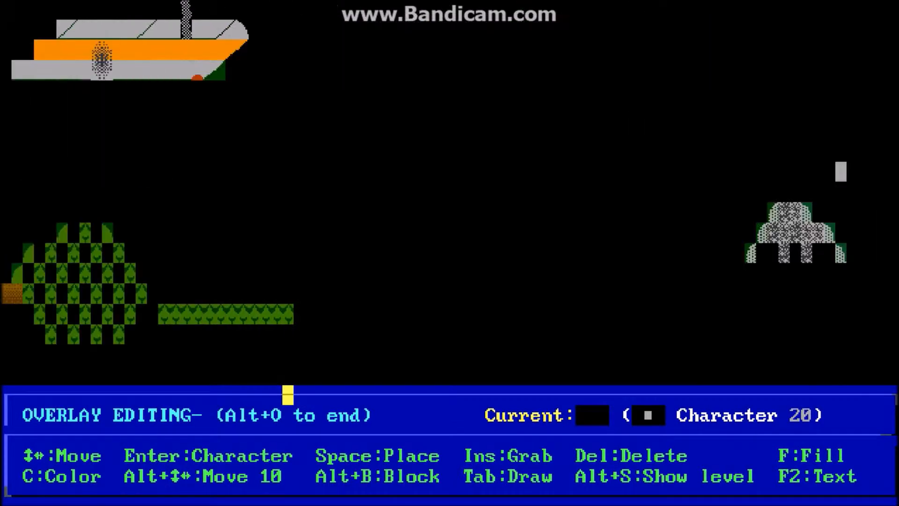
Step: Follow the overlay back up past the vertical gray border line to the blue status box in the board's corner
{"action": "key", "text": "alt+Up"}
{"action": "key", "text": "alt+Up"}
{"action": "key", "text": "alt+Up"}
{"action": "key", "text": "alt+Up"}
{"action": "key", "text": "alt+Left"}
{"action": "key", "text": "alt+Left"}
{"action": "key", "text": "alt+Left"}
{"action": "key", "text": "alt+Left"}
{"action": "key", "text": "alt+Left"}
{"action": "key", "text": "alt+Left"}
{"action": "key", "text": "alt+Left"}
{"action": "key", "text": "alt+Left"}
{"action": "key", "text": "alt+Left"}
{"action": "key", "text": "alt+Left"}
{"action": "key", "text": "alt+Left"}
{"action": "key", "text": "alt+Left"}
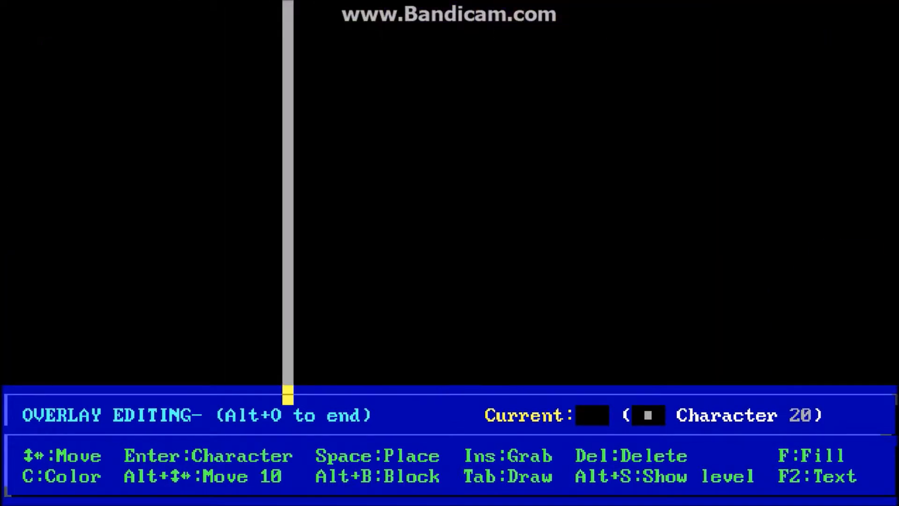
{"action": "key", "text": "alt+Left"}
{"action": "key", "text": "alt+Left"}
{"action": "key", "text": "alt+Left"}
{"action": "key", "text": "Down"}
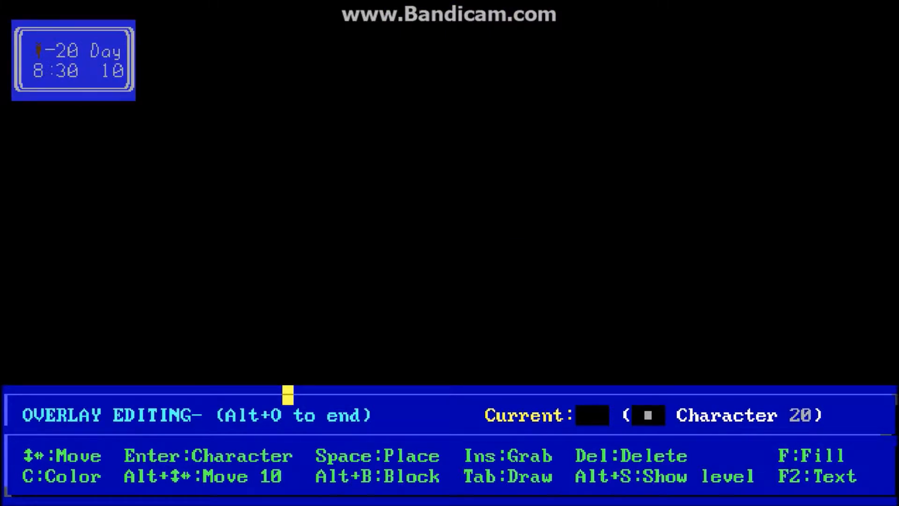
Step: Trace the overlay cells in the area around the status box
{"action": "key", "text": "Right"}
{"action": "key", "text": "Right"}
{"action": "key", "text": "Right"}
{"action": "key", "text": "Right"}
{"action": "key", "text": "Right"}
{"action": "key", "text": "Right"}
{"action": "key", "text": "Left"}
{"action": "key", "text": "Left"}
{"action": "key", "text": "Right"}
{"action": "key", "text": "Down"}
{"action": "key", "text": "Right"}
{"action": "key", "text": "Right"}
{"action": "key", "text": "Right"}
{"action": "key", "text": "Right"}
{"action": "key", "text": "Right"}
{"action": "key", "text": "Up"}
{"action": "key", "text": "Down"}
Step: Leave overlay editing and playtest the board with the normal overlay, walking the player west past the plane toward the big tree
{"action": "key", "text": "alt+o"}
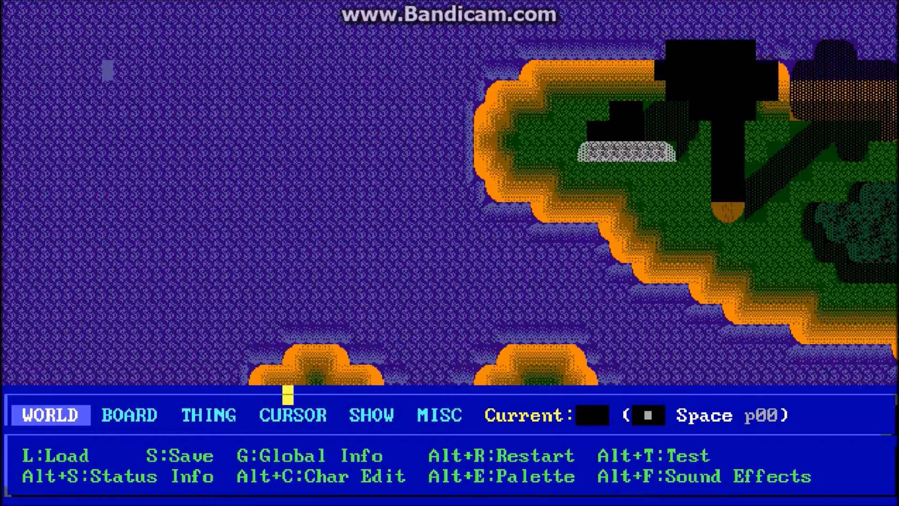
{"action": "key", "text": "alt+t"}
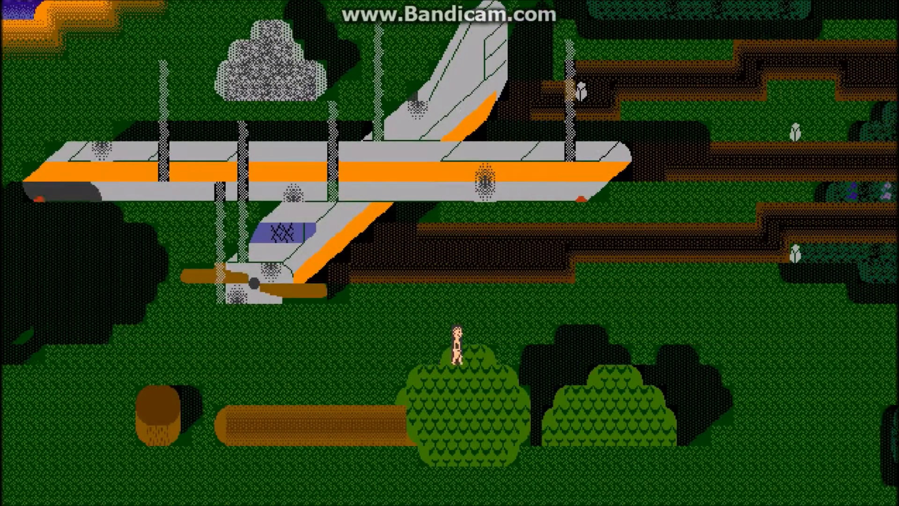
{"action": "key", "text": "Right"}
{"action": "key", "text": "Left"}
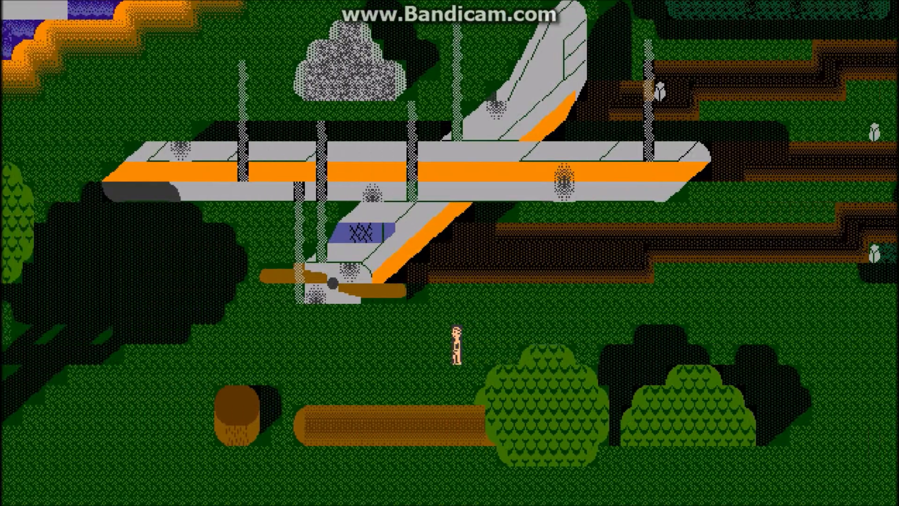
{"action": "key", "text": "Left"}
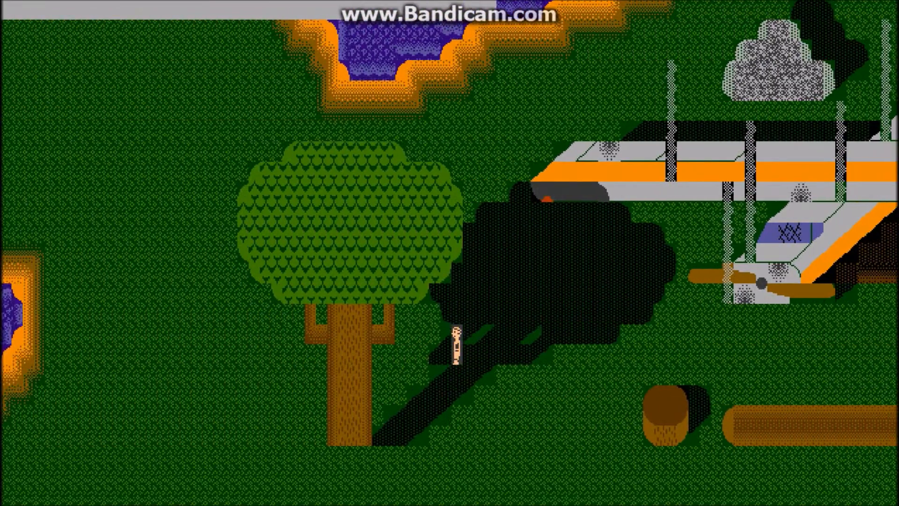
{"action": "key", "text": "Escape"}
{"action": "key", "text": "Return"}
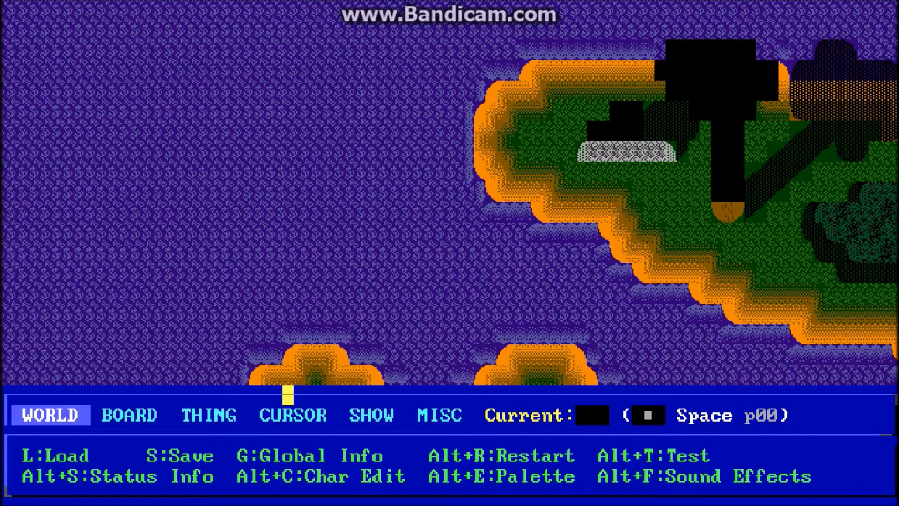
Step: Switch the board "1 THE CRASH" to a static overlay in its board settings
{"action": "key", "text": "i"}
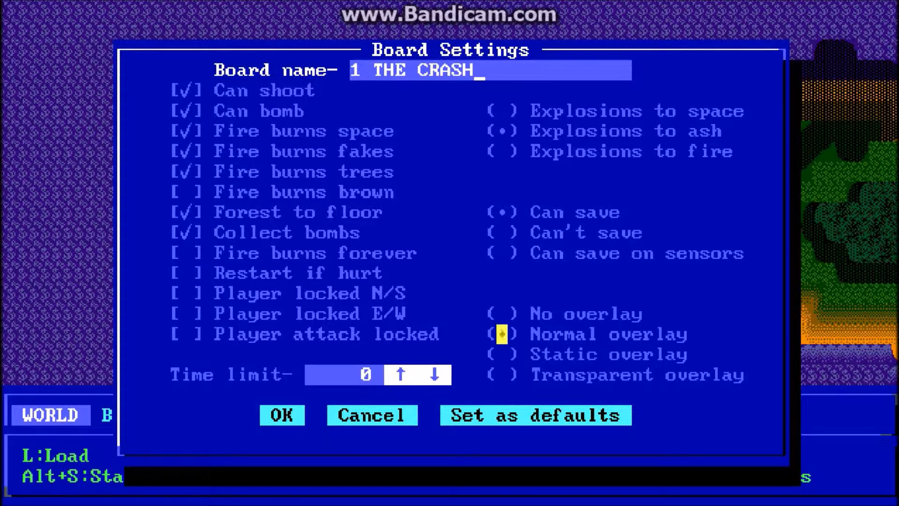
{"action": "left_click", "coordinate": [501, 355]}
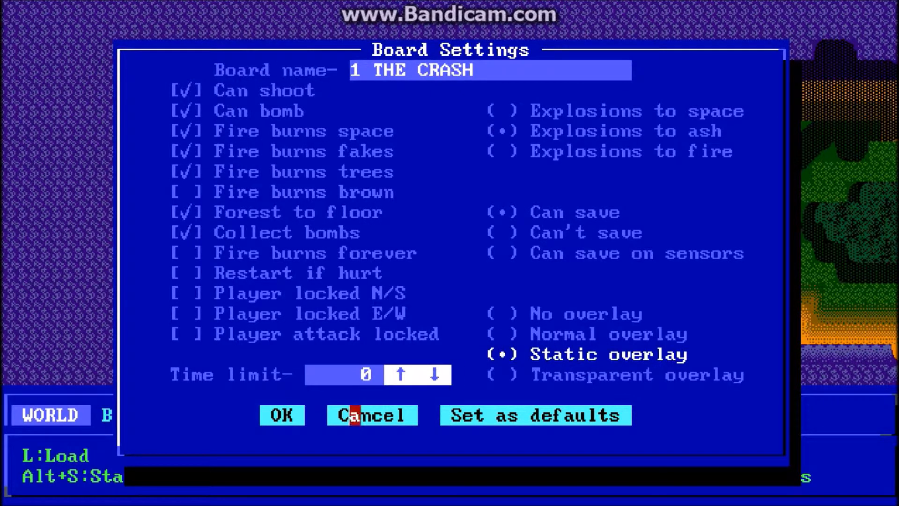
{"action": "left_click", "coordinate": [288, 415]}
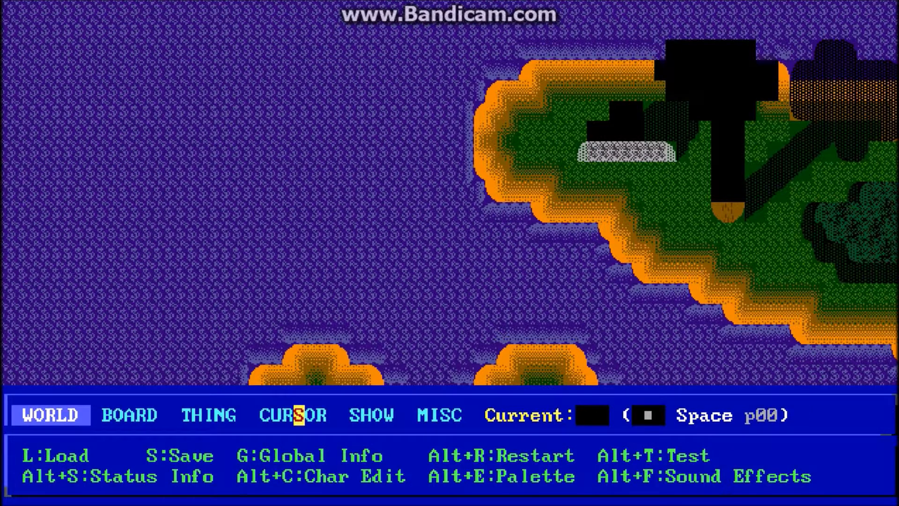
Step: Playtest the board with the static overlay, walking the player east to the bushes and back west to the tree trunk
{"action": "key", "text": "alt+t"}
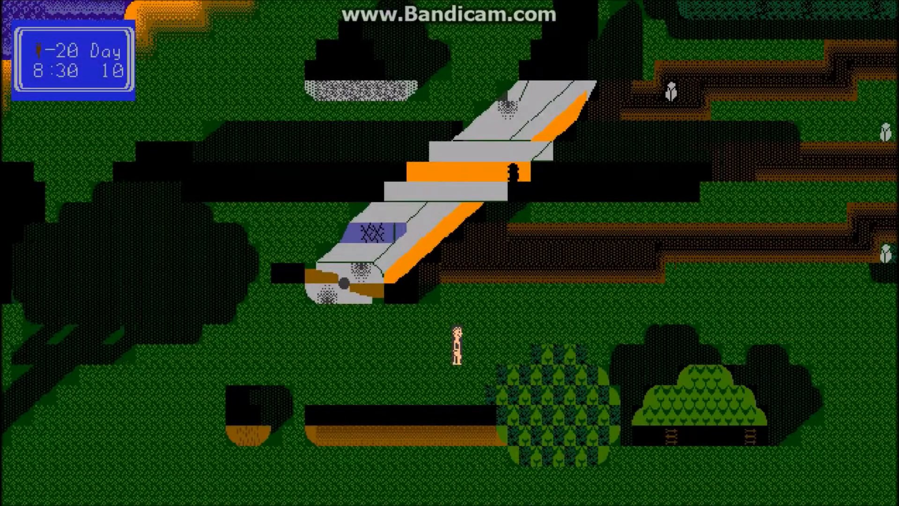
{"action": "key", "text": "Right"}
{"action": "key", "text": "Left"}
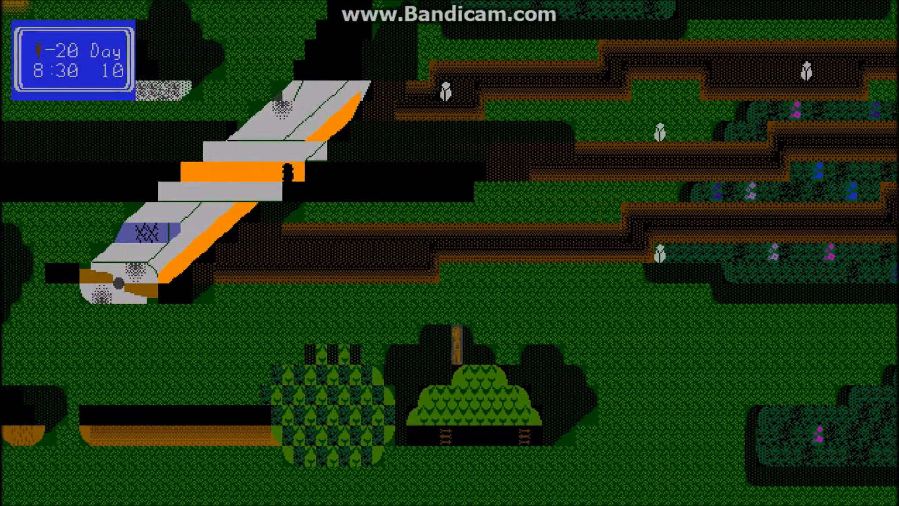
{"action": "key", "text": "Left"}
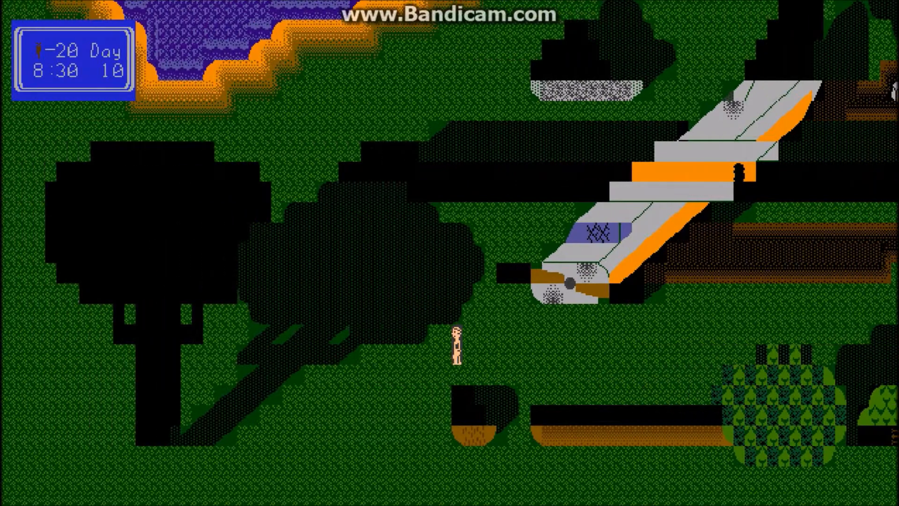
{"action": "key", "text": "Left"}
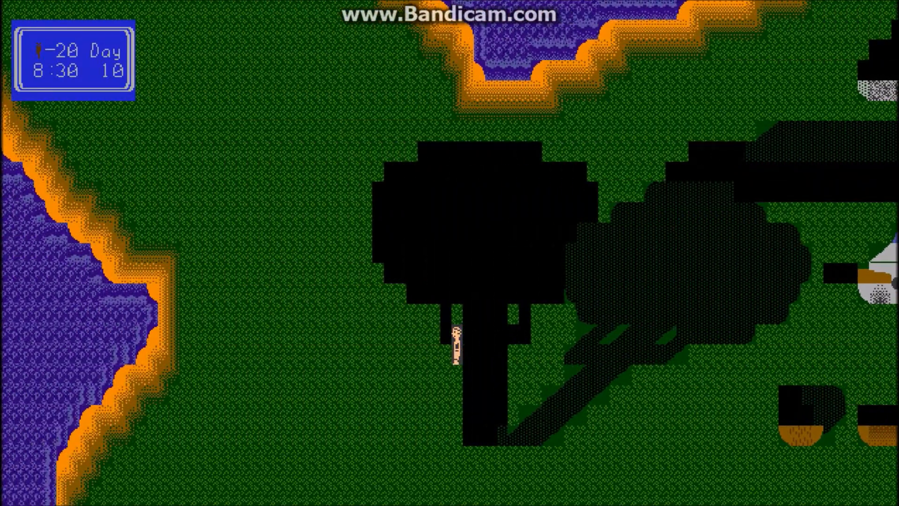
Step: Walk the player up into the black tree crown, down to the branches and back up to check the missing overlay
{"action": "key", "text": "Up"}
{"action": "key", "text": "Up"}
{"action": "key", "text": "Right"}
{"action": "key", "text": "Left"}
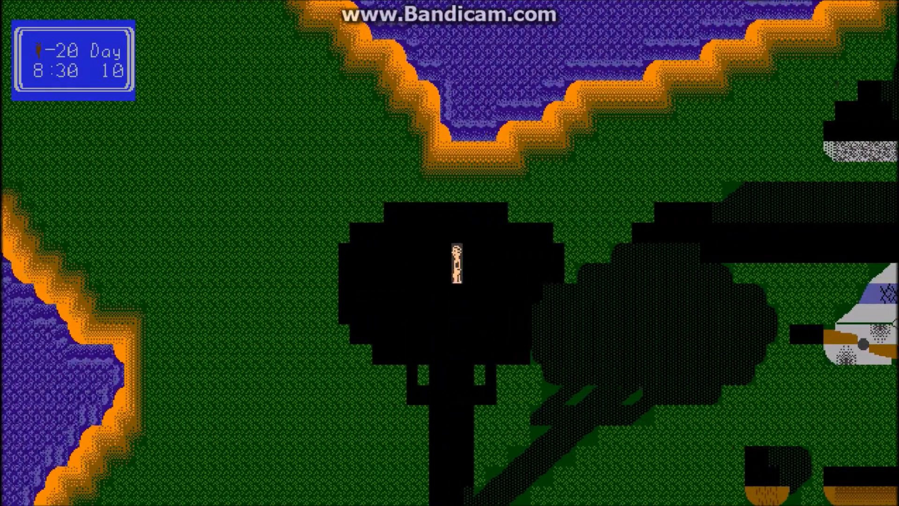
{"action": "key", "text": "Down"}
{"action": "key", "text": "Right"}
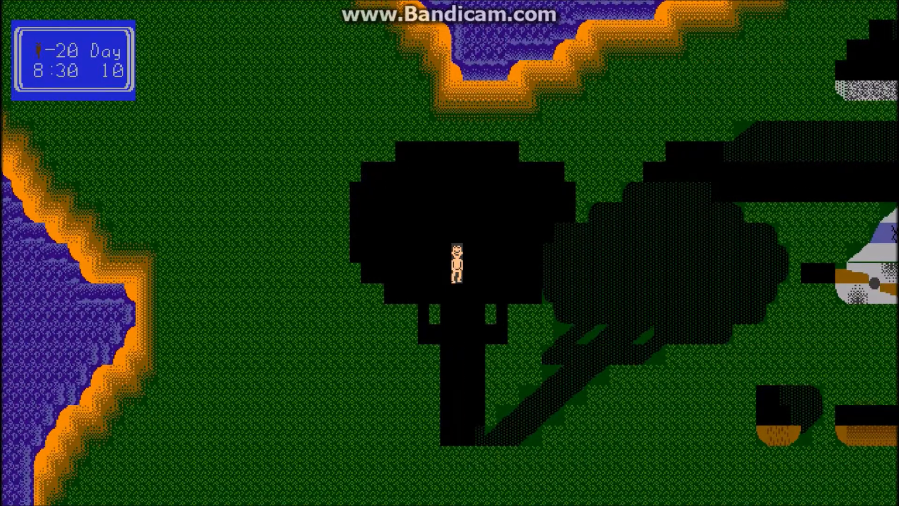
{"action": "key", "text": "Down"}
{"action": "key", "text": "Right"}
{"action": "key", "text": "Up"}
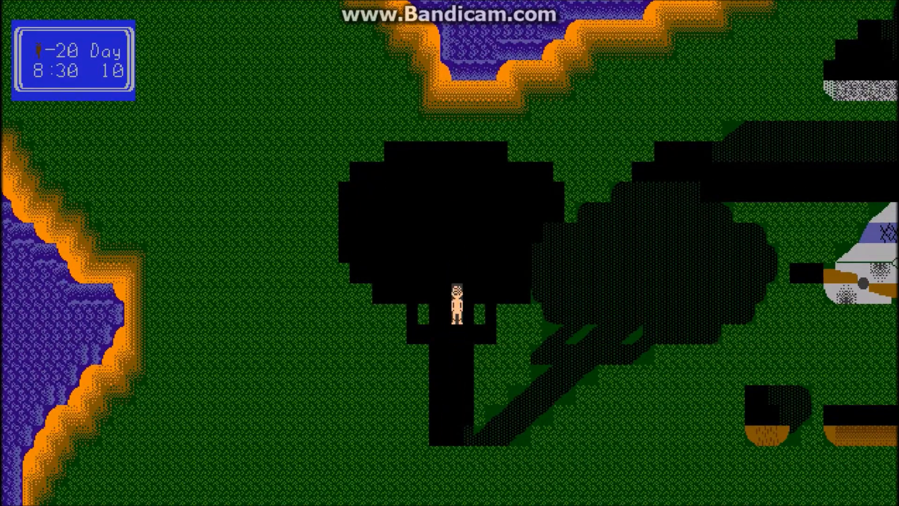
{"action": "key", "text": "Right"}
{"action": "key", "text": "Up"}
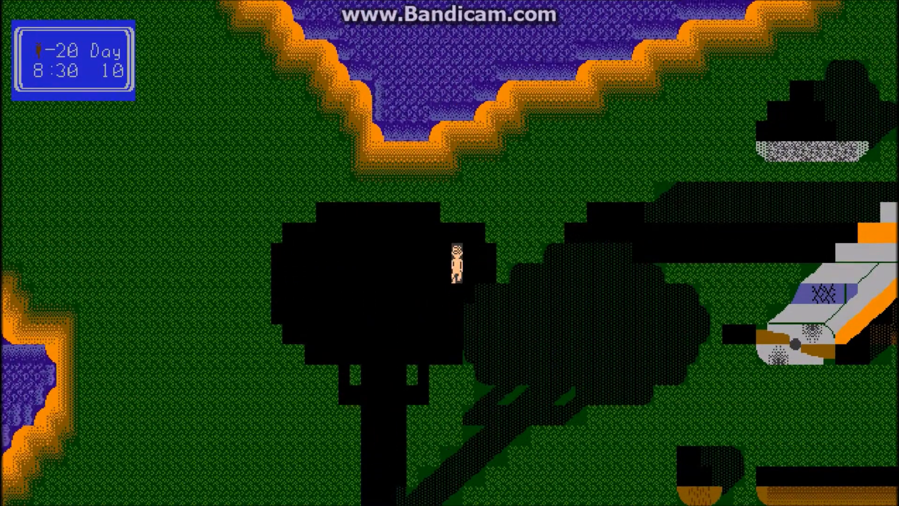
Step: Walk the player from side to side across the tree crown, down the trunk and up again
{"action": "key", "text": "Left"}
{"action": "key", "text": "Left"}
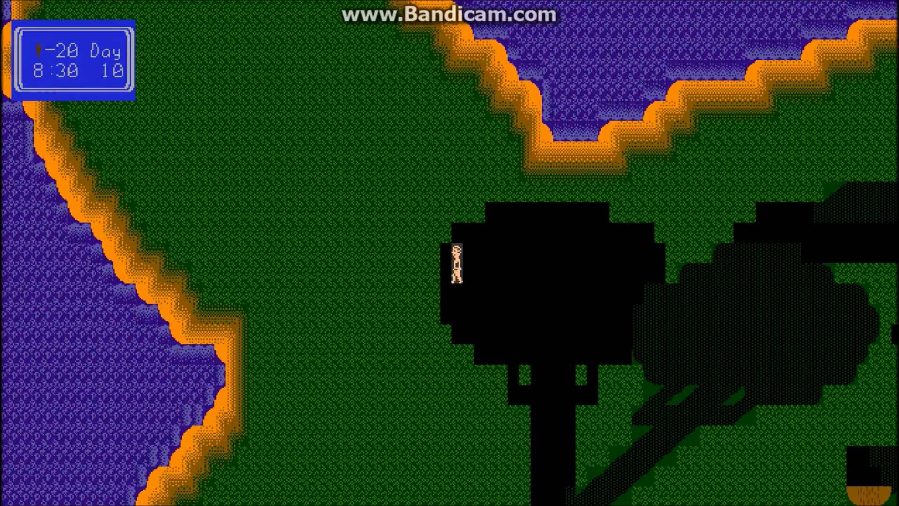
{"action": "key", "text": "Right"}
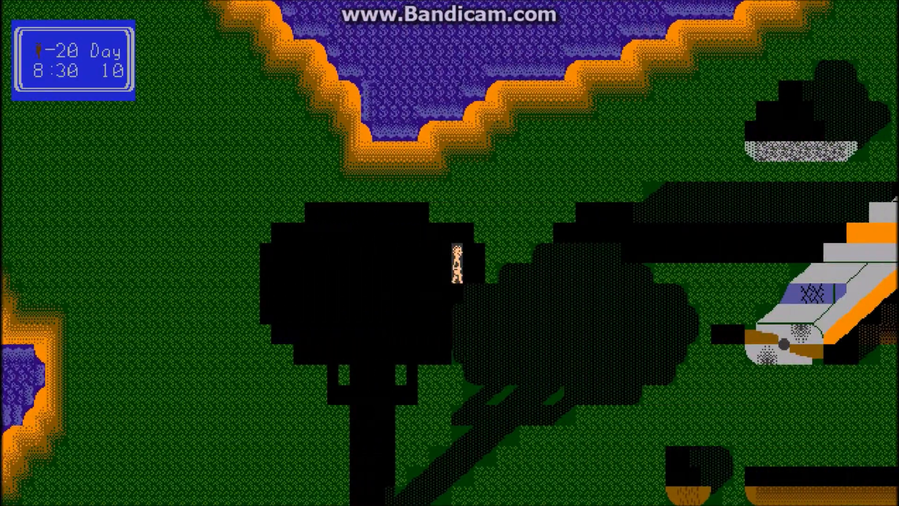
{"action": "key", "text": "Left"}
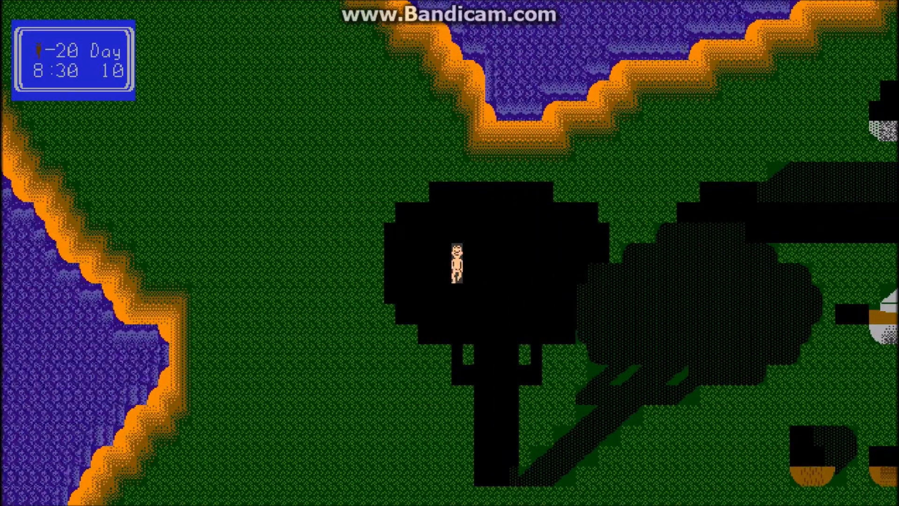
{"action": "key", "text": "Up"}
{"action": "key", "text": "Right"}
{"action": "key", "text": "Down"}
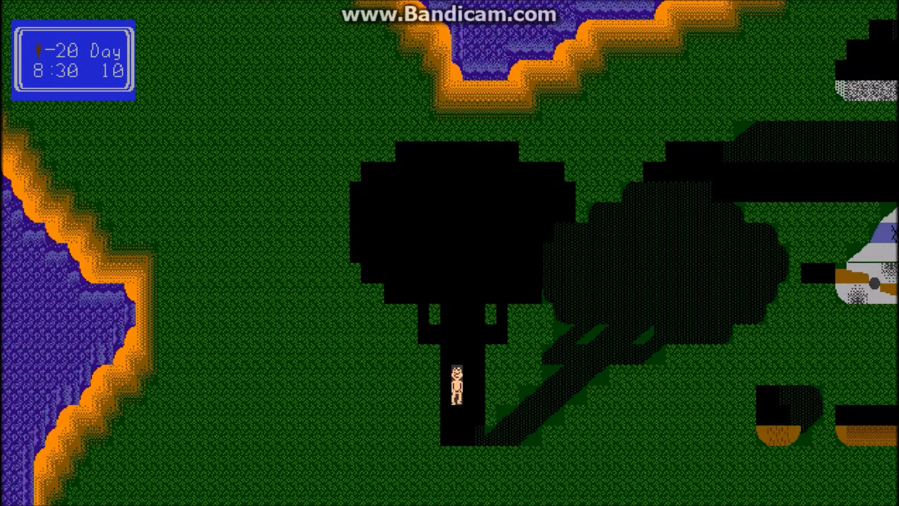
{"action": "key", "text": "Right"}
{"action": "key", "text": "Up"}
{"action": "key", "text": "Right"}
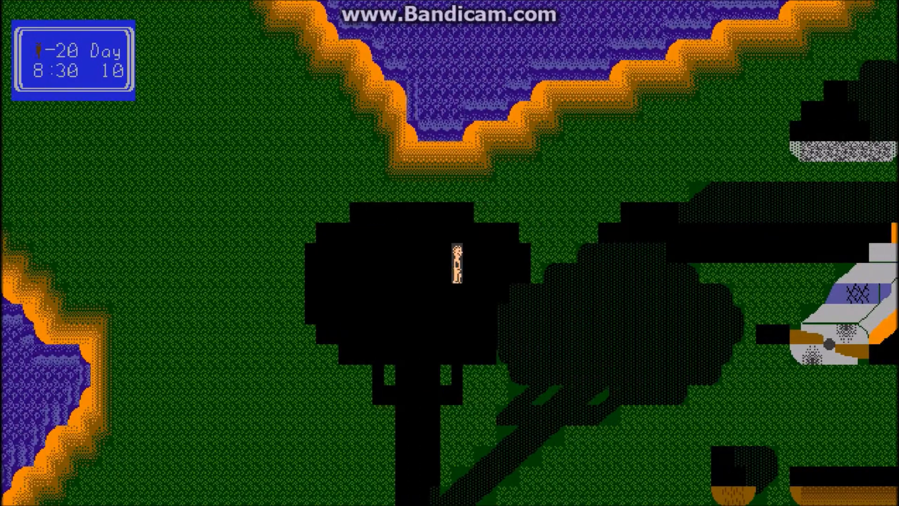
{"action": "key", "text": "Left"}
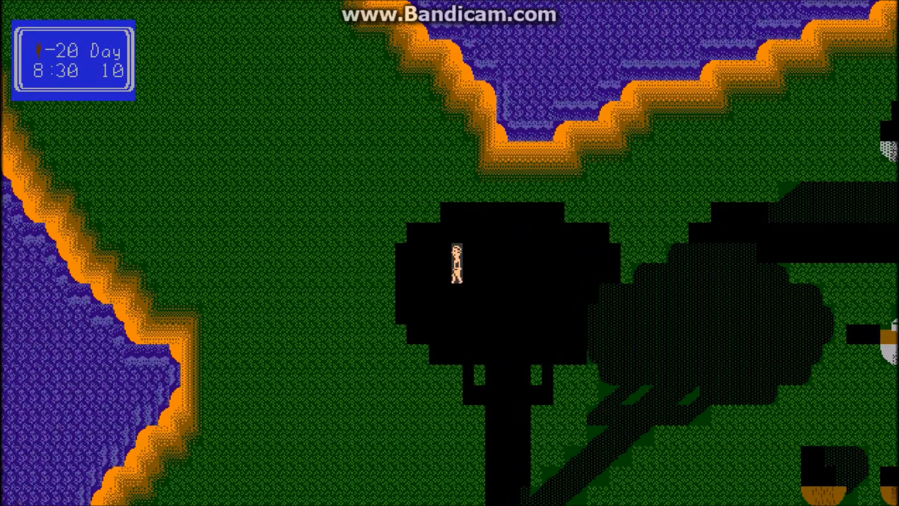
Step: Walk the player northwest from the tree onto the open grass between the shorelines
{"action": "key", "text": "Left"}
{"action": "key", "text": "Left"}
{"action": "key", "text": "Up"}
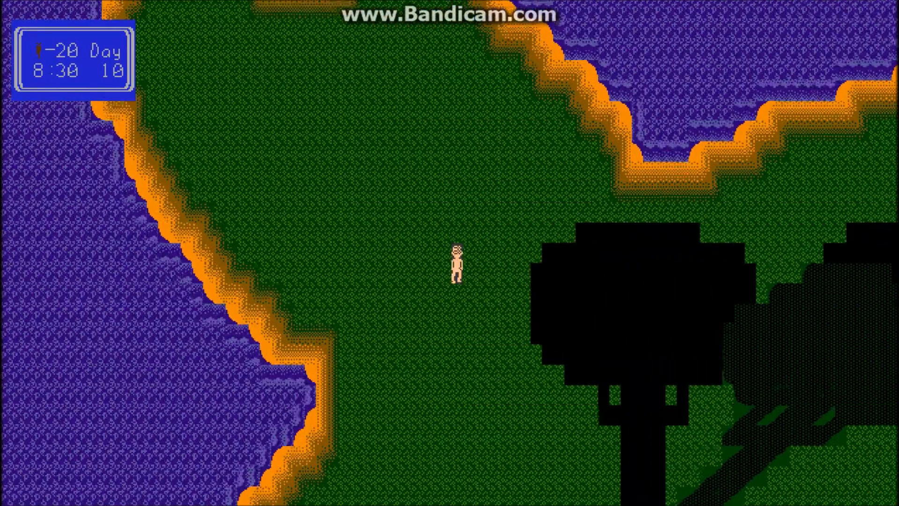
{"action": "key", "text": "Left"}
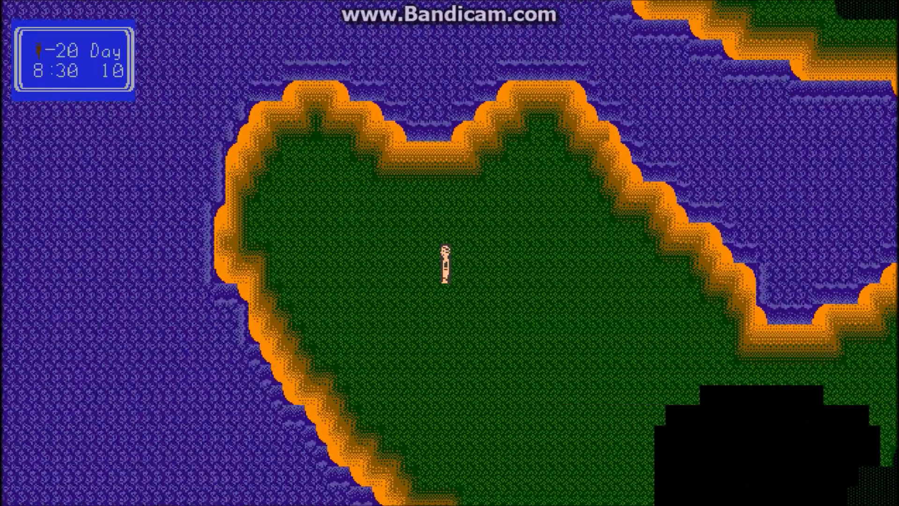
{"action": "key", "text": "Left"}
{"action": "key", "text": "Right"}
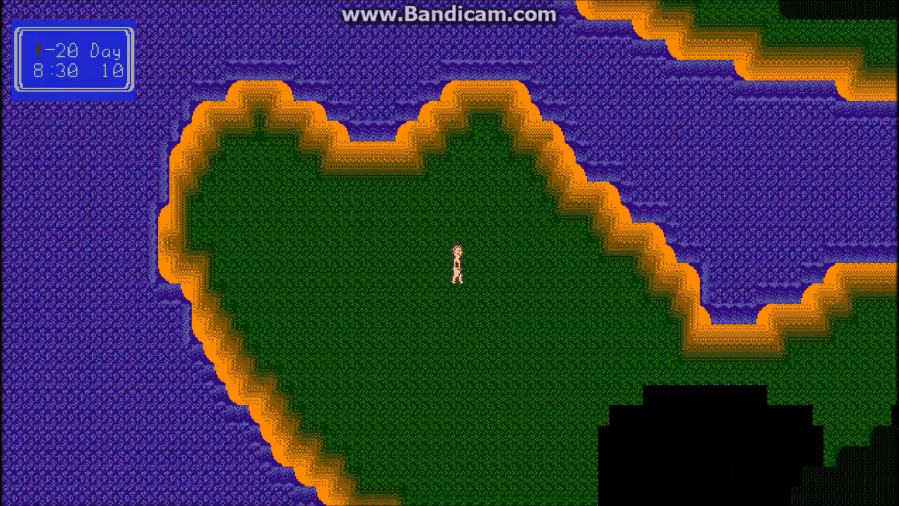
Step: Walk the player back through the tree and east past the plane and bushes, and end the playtest
{"action": "key", "text": "Down"}
{"action": "key", "text": "Right"}
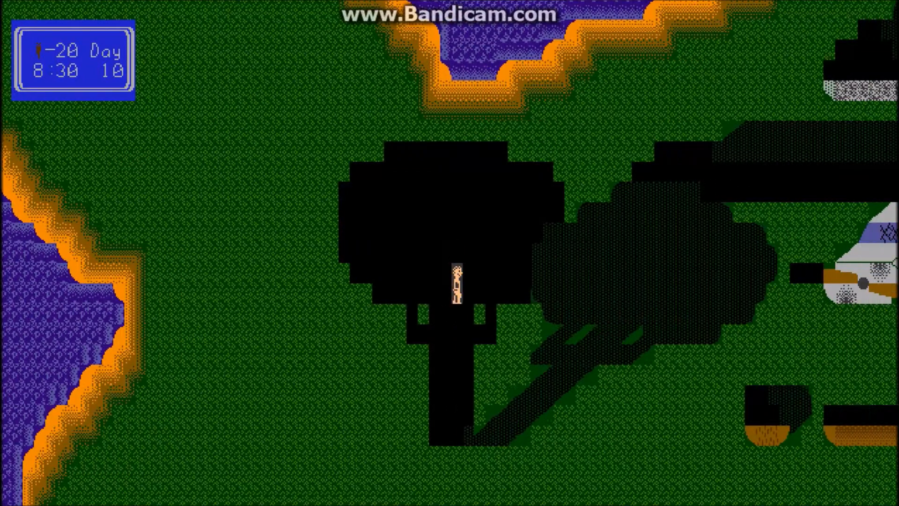
{"action": "key", "text": "Down"}
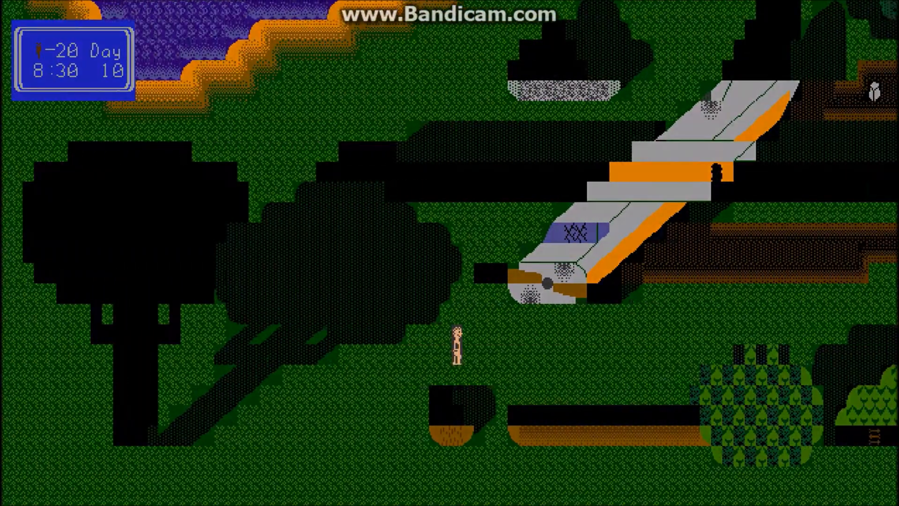
{"action": "key", "text": "Right"}
{"action": "key", "text": "Right"}
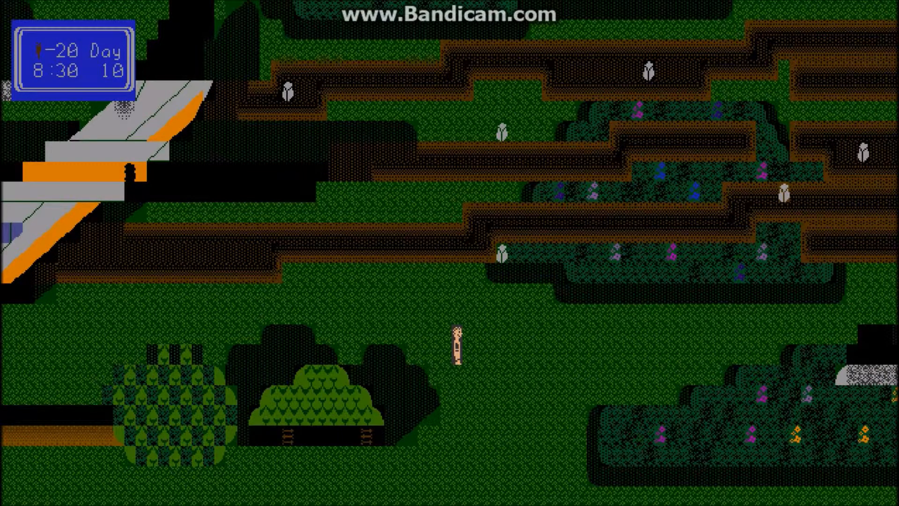
{"action": "key", "text": "Escape"}
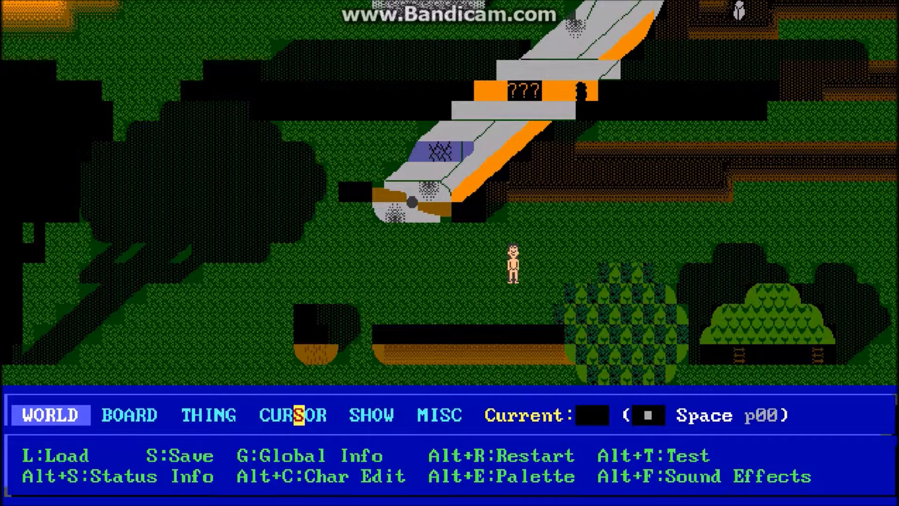
Step: Place a robot named "overlay" with the exclamation mark character at the cursor
{"action": "key", "text": "F10"}
{"action": "key", "text": "Return"}
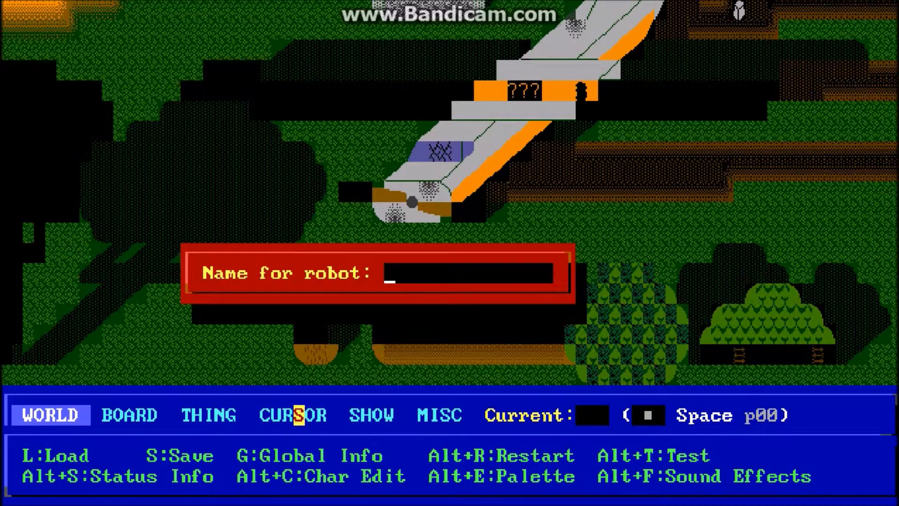
{"action": "type", "text": "overlay"}
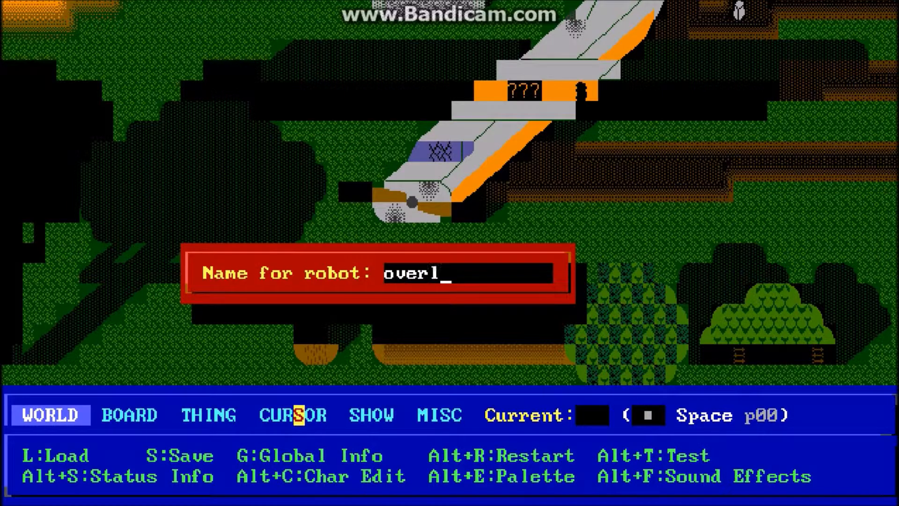
{"action": "key", "text": "Return"}
{"action": "key", "text": "Down"}
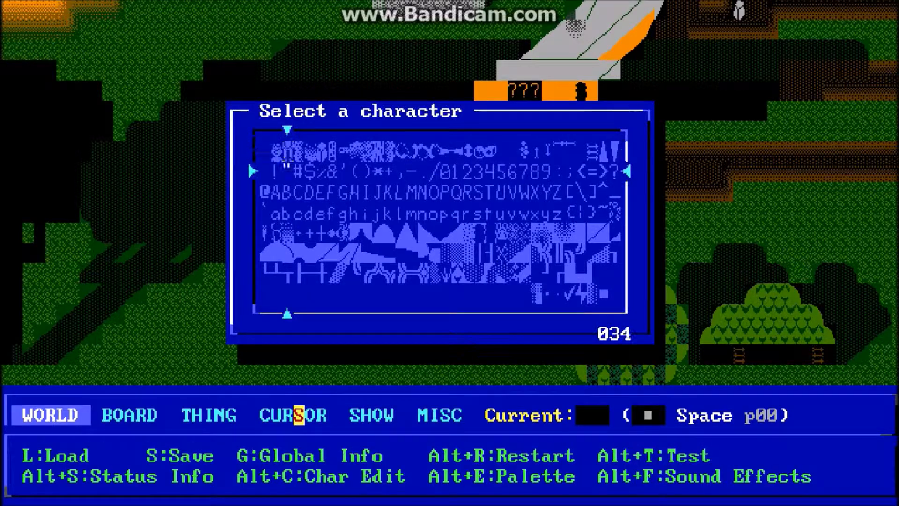
{"action": "key", "text": "Return"}
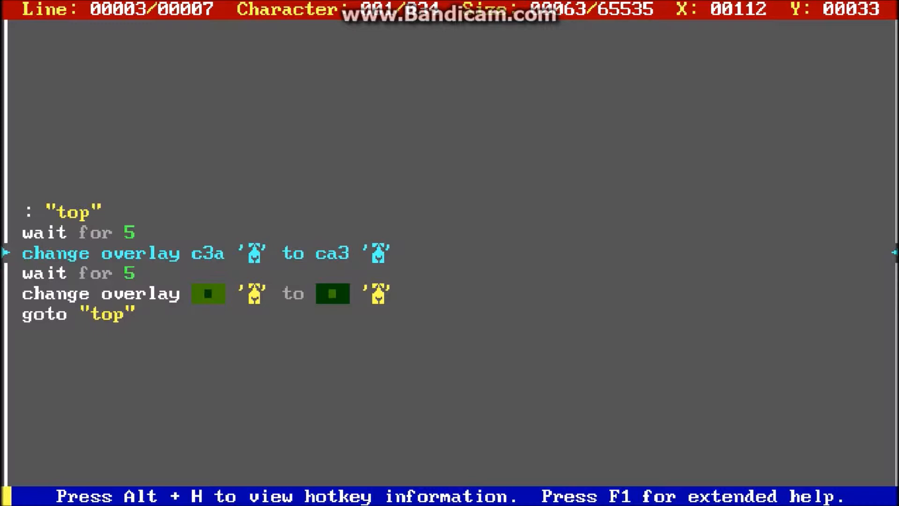
Step: Examine the robot's line changing overlay colour c3a with the leaf character to ca3 with the same character
{"action": "key", "text": "Right"}
{"action": "key", "text": "Right"}
{"action": "key", "text": "Right"}
{"action": "key", "text": "Right"}
{"action": "key", "text": "Right"}
{"action": "key", "text": "Right"}
{"action": "key", "text": "Right"}
{"action": "key", "text": "Right"}
{"action": "key", "text": "Right"}
{"action": "key", "text": "Right"}
{"action": "key", "text": "Right"}
{"action": "key", "text": "Right"}
{"action": "key", "text": "Right"}
{"action": "key", "text": "Right"}
{"action": "key", "text": "Right"}
Step: Review the wait for 5 lines, the reverse overlay colour change and the goto "top" loop, and close the robot's code
{"action": "key", "text": "Right"}
{"action": "key", "text": "Right"}
{"action": "key", "text": "Right"}
{"action": "key", "text": "Right"}
{"action": "key", "text": "Right"}
{"action": "key", "text": "Right"}
{"action": "key", "text": "Right"}
{"action": "key", "text": "Right"}
{"action": "key", "text": "Right"}
{"action": "key", "text": "Right"}
{"action": "key", "text": "Right"}
{"action": "key", "text": "Right"}
{"action": "key", "text": "Right"}
{"action": "key", "text": "Right"}
{"action": "key", "text": "Right"}
{"action": "key", "text": "Right"}
{"action": "key", "text": "Right"}
{"action": "key", "text": "Left"}
{"action": "key", "text": "Left"}
{"action": "key", "text": "Left"}
{"action": "key", "text": "Left"}
{"action": "key", "text": "Left"}
{"action": "key", "text": "Left"}
{"action": "key", "text": "Left"}
{"action": "key", "text": "Left"}
{"action": "key", "text": "Left"}
{"action": "key", "text": "Left"}
{"action": "key", "text": "Left"}
{"action": "key", "text": "Left"}
{"action": "key", "text": "Left"}
{"action": "key", "text": "Left"}
{"action": "key", "text": "Left"}
{"action": "key", "text": "Left"}
{"action": "key", "text": "Down"}
{"action": "key", "text": "Up"}
{"action": "key", "text": "Right"}
{"action": "key", "text": "Right"}
{"action": "key", "text": "Right"}
{"action": "key", "text": "Right"}
{"action": "key", "text": "Right"}
{"action": "key", "text": "Right"}
{"action": "key", "text": "Right"}
{"action": "key", "text": "Right"}
{"action": "key", "text": "Right"}
{"action": "key", "text": "Right"}
{"action": "key", "text": "Right"}
{"action": "key", "text": "Right"}
{"action": "key", "text": "Right"}
{"action": "key", "text": "Right"}
{"action": "key", "text": "Right"}
{"action": "key", "text": "Right"}
{"action": "key", "text": "Right"}
{"action": "key", "text": "Right"}
{"action": "key", "text": "Right"}
{"action": "key", "text": "Right"}
{"action": "key", "text": "Right"}
{"action": "key", "text": "Right"}
{"action": "key", "text": "Down"}
{"action": "key", "text": "Up"}
{"action": "key", "text": "Up"}
{"action": "key", "text": "Up"}
{"action": "key", "text": "Down"}
{"action": "key", "text": "Down"}
{"action": "key", "text": "Down"}
{"action": "key", "text": "Down"}
{"action": "key", "text": "Down"}
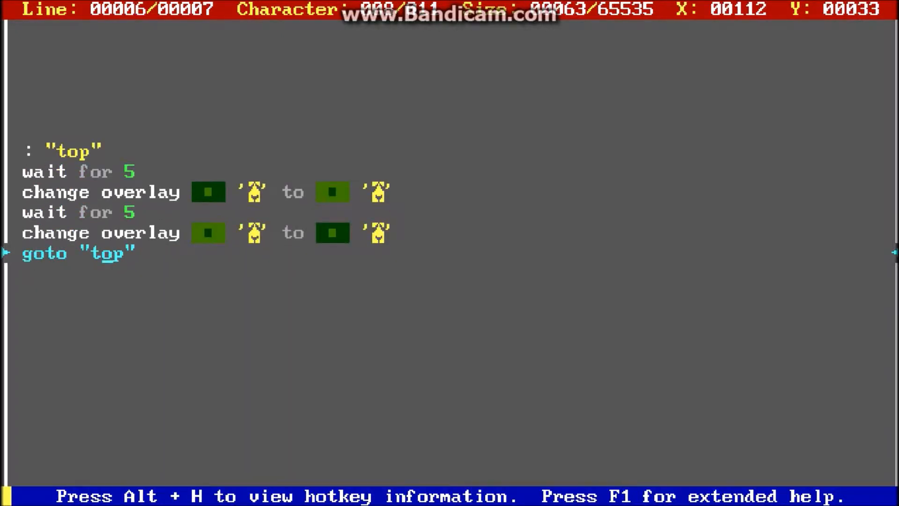
{"action": "key", "text": "Escape"}
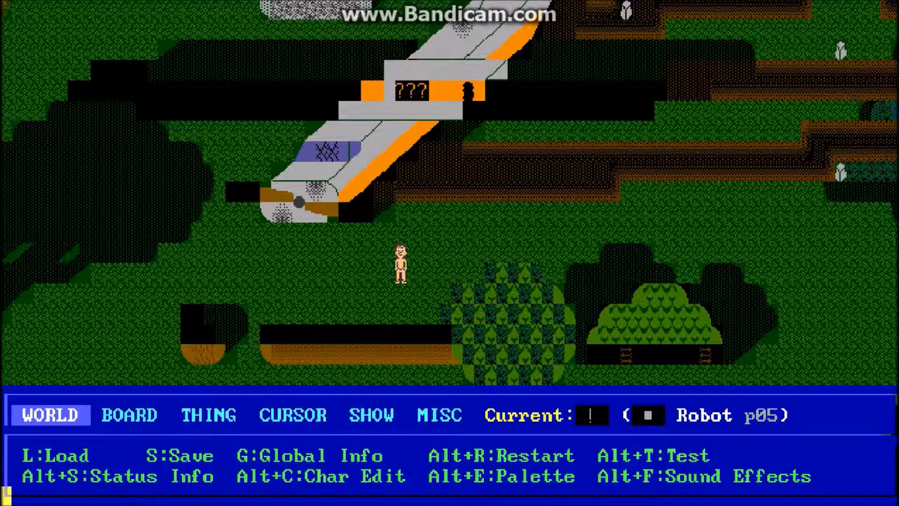
Step: Playtest the board, walking the player west to the tree to check the overlay colour changes, and end the playtest
{"action": "key", "text": "alt+t"}
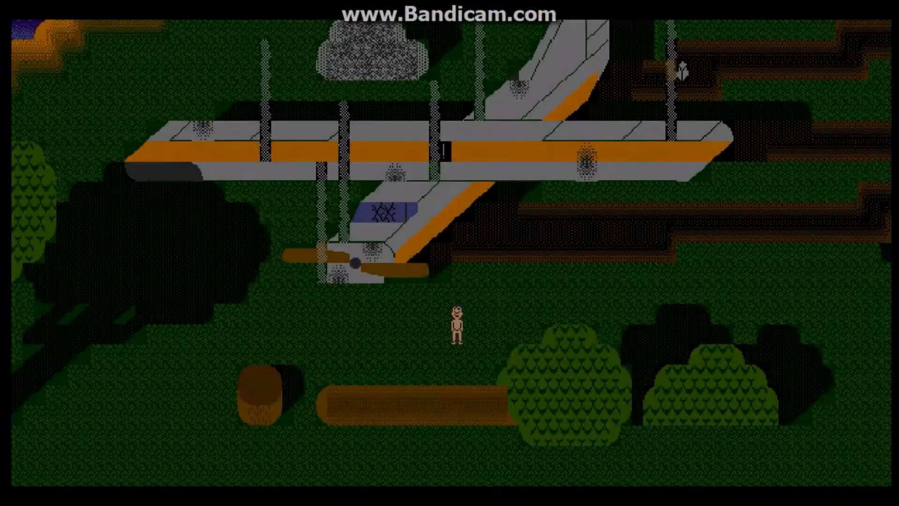
{"action": "key", "text": "Left"}
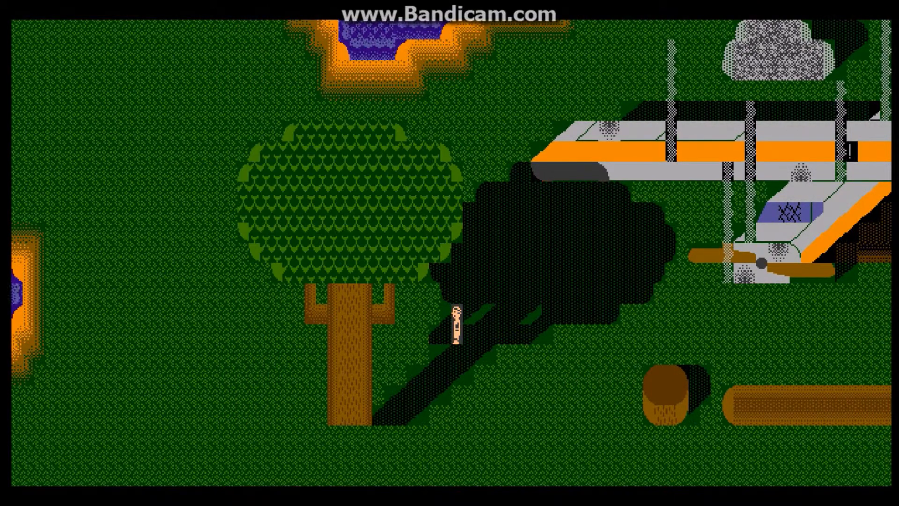
{"action": "key", "text": "Escape"}
Step: Open the robot's code and examine the line changing overlay colour c3a to ca3 without a character
{"action": "key", "text": "Return"}
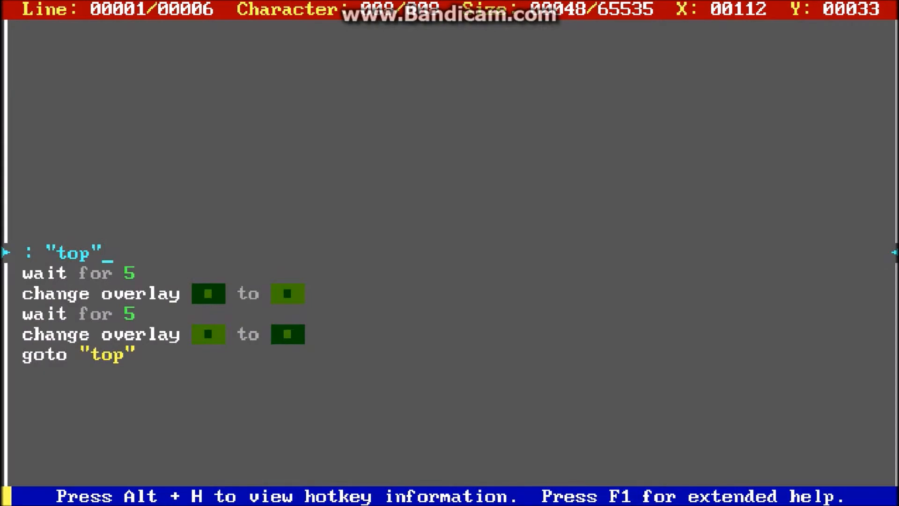
{"action": "key", "text": "Down"}
{"action": "key", "text": "Down"}
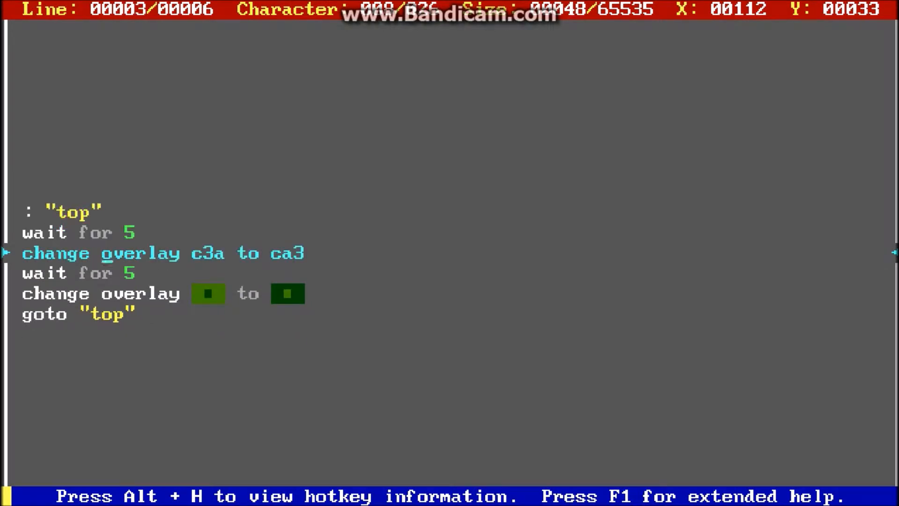
{"action": "key", "text": "Right"}
{"action": "key", "text": "Right"}
{"action": "key", "text": "Right"}
{"action": "key", "text": "Right"}
{"action": "key", "text": "Right"}
{"action": "key", "text": "Right"}
{"action": "key", "text": "Right"}
{"action": "key", "text": "Right"}
{"action": "key", "text": "Right"}
{"action": "key", "text": "Right"}
{"action": "key", "text": "Right"}
{"action": "key", "text": "Right"}
{"action": "key", "text": "Right"}
{"action": "key", "text": "Right"}
{"action": "key", "text": "Right"}
{"action": "key", "text": "Right"}
{"action": "key", "text": "Right"}
{"action": "key", "text": "Down"}
{"action": "key", "text": "Up"}
{"action": "key", "text": "Right"}
{"action": "key", "text": "Right"}
{"action": "key", "text": "Right"}
{"action": "key", "text": "Right"}
{"action": "key", "text": "Right"}
{"action": "key", "text": "Right"}
{"action": "key", "text": "Right"}
{"action": "key", "text": "Right"}
{"action": "key", "text": "Right"}
{"action": "key", "text": "Left"}
{"action": "key", "text": "Left"}
{"action": "key", "text": "Right"}
{"action": "key", "text": "Right"}
{"action": "key", "text": "Right"}
{"action": "key", "text": "Right"}
{"action": "key", "text": "Right"}
{"action": "key", "text": "Right"}
{"action": "key", "text": "Right"}
Step: Review the lines down to goto "top", including the overlay change from ca3 back to c3a, and close the robot's code
{"action": "key", "text": "Down"}
{"action": "key", "text": "Down"}
{"action": "key", "text": "Down"}
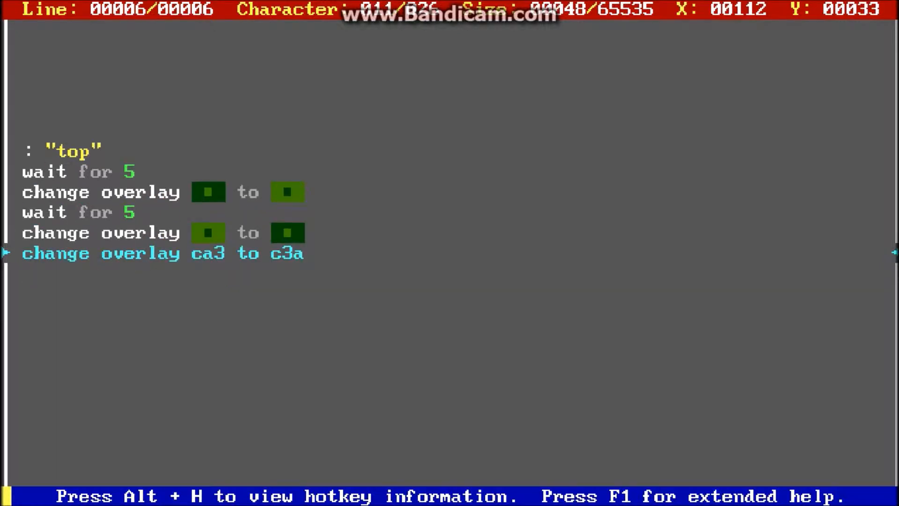
{"action": "key", "text": "Return"}
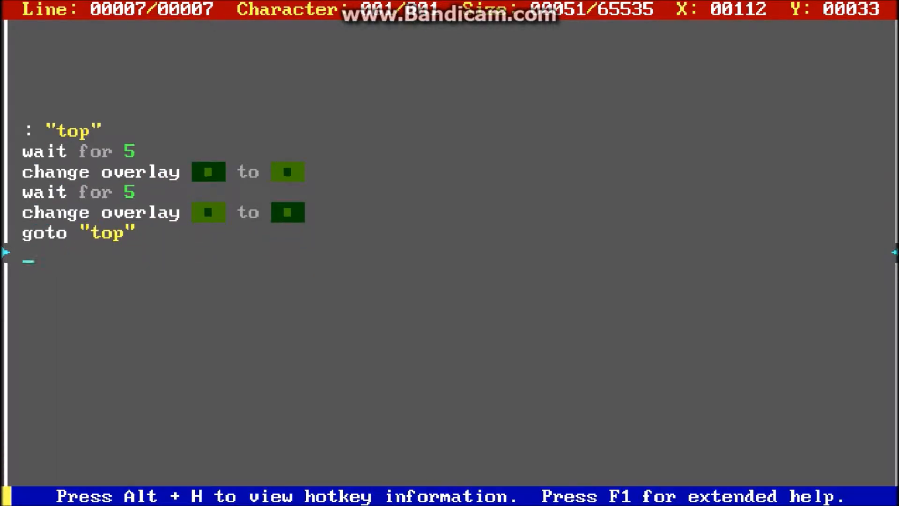
{"action": "key", "text": "Escape"}
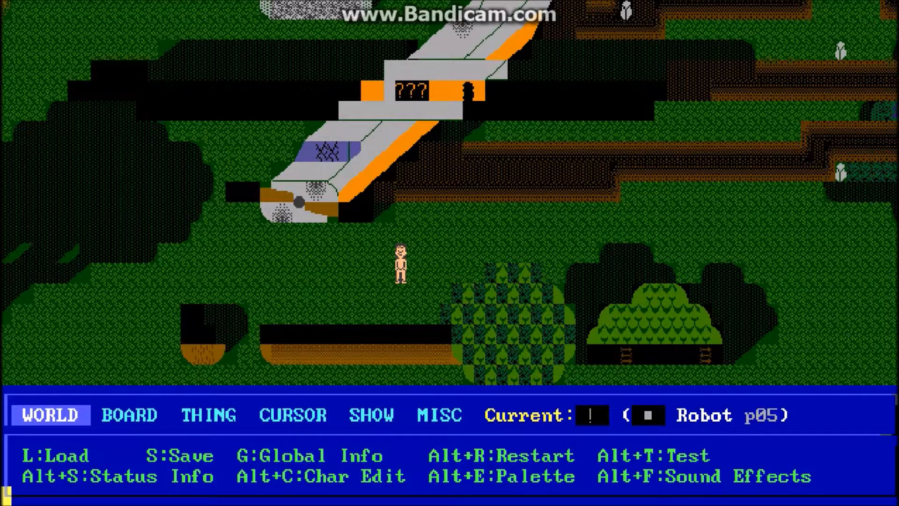
Step: Playtest the board, walking the player west to the tree, up beside the crown and back east, and end the playtest
{"action": "key", "text": "alt+t"}
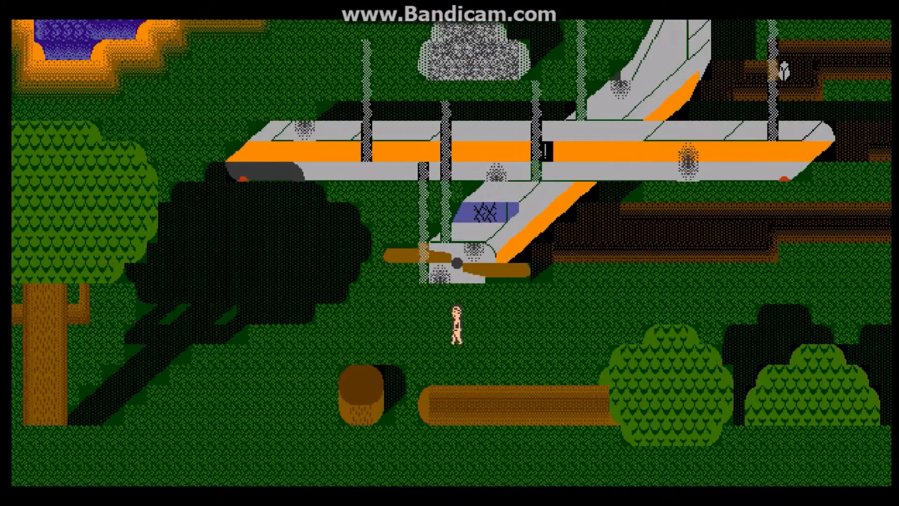
{"action": "key", "text": "Left"}
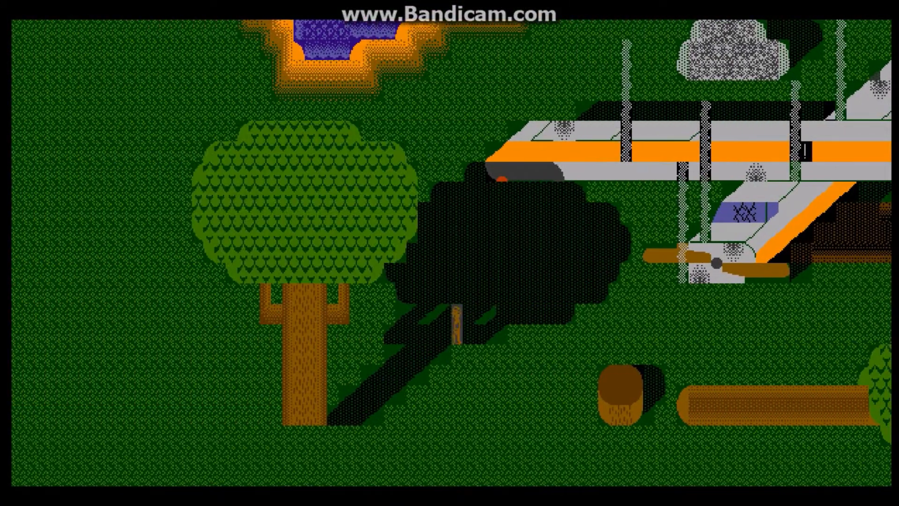
{"action": "key", "text": "Left"}
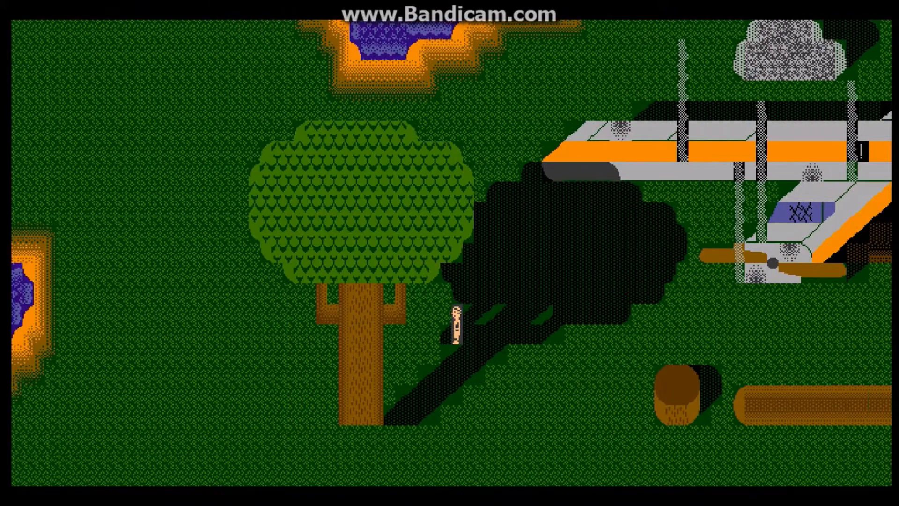
{"action": "key", "text": "Left"}
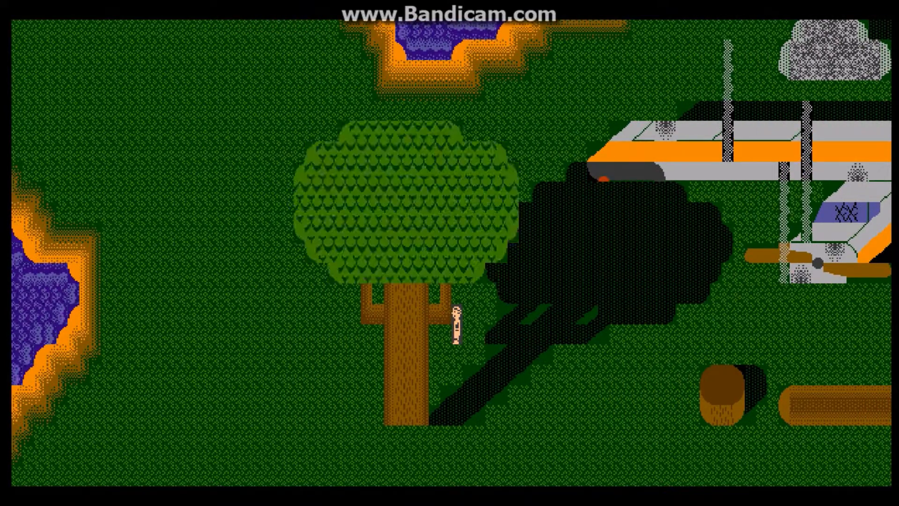
{"action": "key", "text": "Up"}
{"action": "key", "text": "Right"}
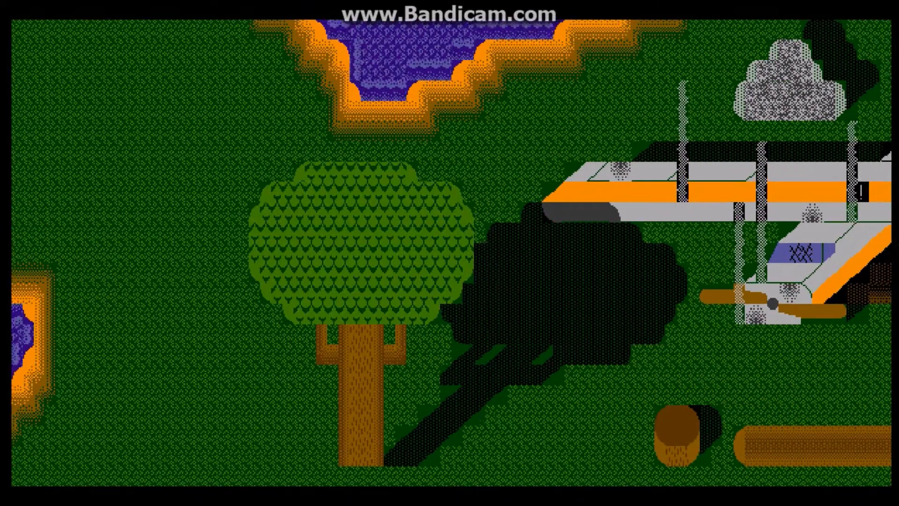
{"action": "key", "text": "Right"}
{"action": "key", "text": "Down"}
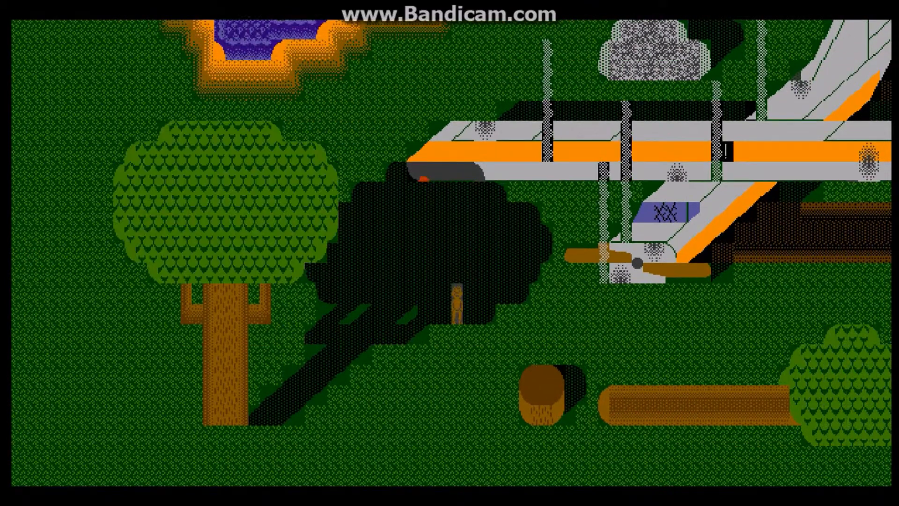
{"action": "key", "text": "Escape"}
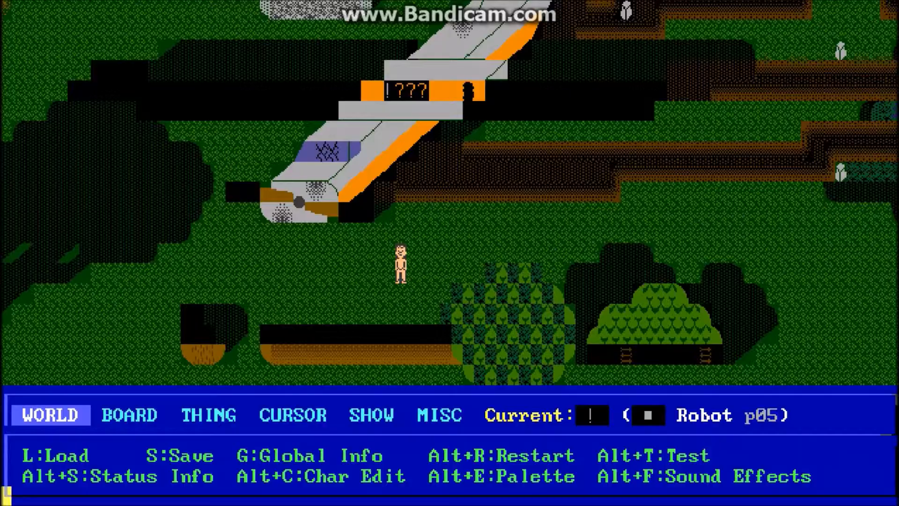
Step: Open the robot's code, examine the line copying the 20 by 15 overlay block from 58 31 to 58 32, and close it
{"action": "key", "text": "Return"}
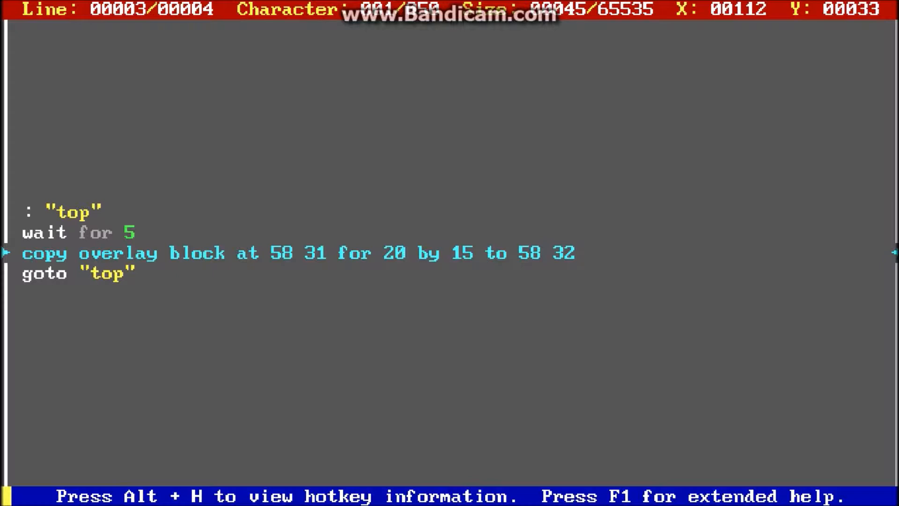
{"action": "key", "text": "Right"}
{"action": "key", "text": "Right"}
{"action": "key", "text": "Right"}
{"action": "key", "text": "Right"}
{"action": "key", "text": "Right"}
{"action": "key", "text": "Right"}
{"action": "key", "text": "Right"}
{"action": "key", "text": "Right"}
{"action": "key", "text": "Right"}
{"action": "key", "text": "Right"}
{"action": "key", "text": "Right"}
{"action": "key", "text": "Right"}
{"action": "key", "text": "Right"}
{"action": "key", "text": "Right"}
{"action": "key", "text": "Right"}
{"action": "key", "text": "Right"}
{"action": "key", "text": "Right"}
{"action": "key", "text": "Right"}
{"action": "key", "text": "Right"}
{"action": "key", "text": "Right"}
{"action": "key", "text": "Left"}
{"action": "key", "text": "Left"}
{"action": "key", "text": "Left"}
{"action": "key", "text": "Left"}
{"action": "key", "text": "Left"}
{"action": "key", "text": "Left"}
{"action": "key", "text": "Left"}
{"action": "key", "text": "Left"}
{"action": "key", "text": "Right"}
{"action": "key", "text": "Right"}
{"action": "key", "text": "Right"}
{"action": "key", "text": "Right"}
{"action": "key", "text": "Right"}
{"action": "key", "text": "Right"}
{"action": "key", "text": "Right"}
{"action": "key", "text": "Right"}
{"action": "key", "text": "Right"}
{"action": "key", "text": "Right"}
{"action": "key", "text": "Right"}
{"action": "key", "text": "Right"}
{"action": "key", "text": "Right"}
{"action": "key", "text": "Right"}
{"action": "key", "text": "Right"}
{"action": "key", "text": "Right"}
{"action": "key", "text": "Right"}
{"action": "key", "text": "Right"}
{"action": "key", "text": "Right"}
{"action": "key", "text": "Right"}
{"action": "key", "text": "Right"}
{"action": "key", "text": "Right"}
{"action": "key", "text": "Right"}
{"action": "key", "text": "Right"}
{"action": "key", "text": "Right"}
{"action": "key", "text": "Right"}
{"action": "key", "text": "Right"}
{"action": "key", "text": "Right"}
{"action": "key", "text": "Right"}
{"action": "key", "text": "Right"}
{"action": "key", "text": "Escape"}
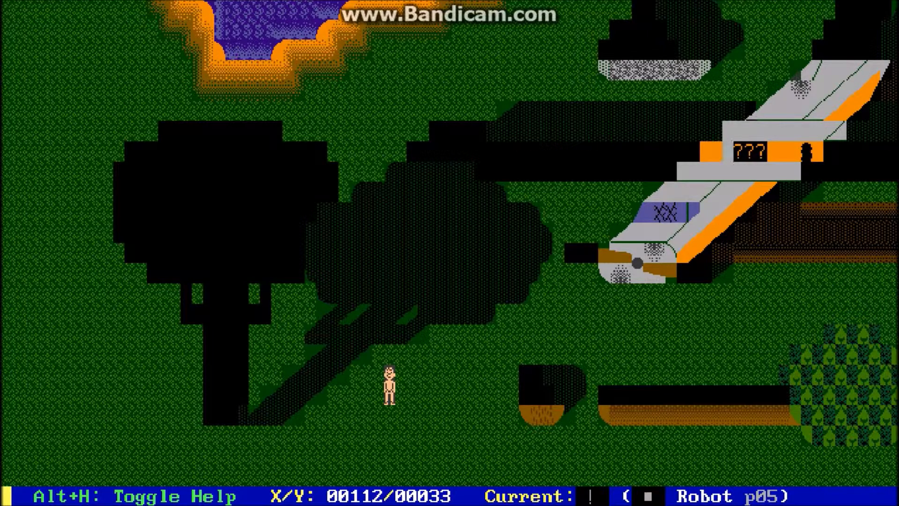
Step: Playtest the board to check the copied overlay block at the tree, and end the playtest
{"action": "key", "text": "alt+t"}
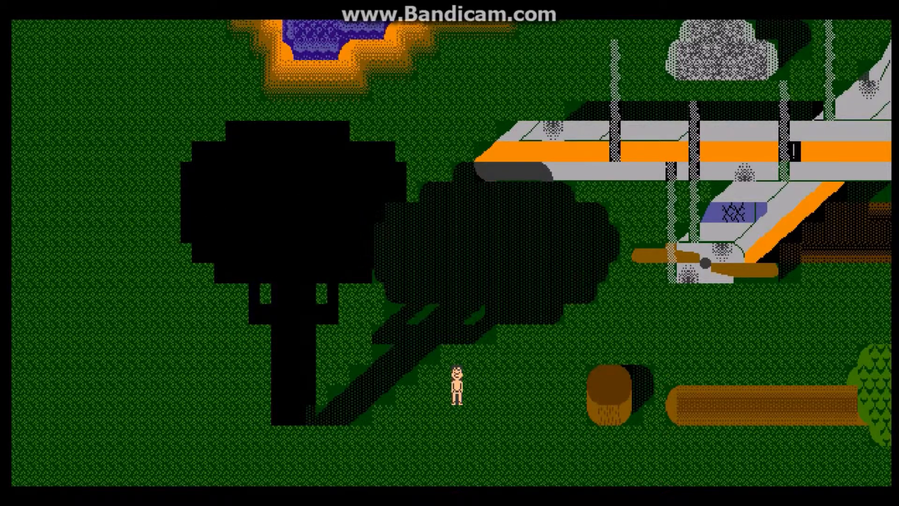
{"action": "key", "text": "Escape"}
{"action": "key", "text": "Return"}
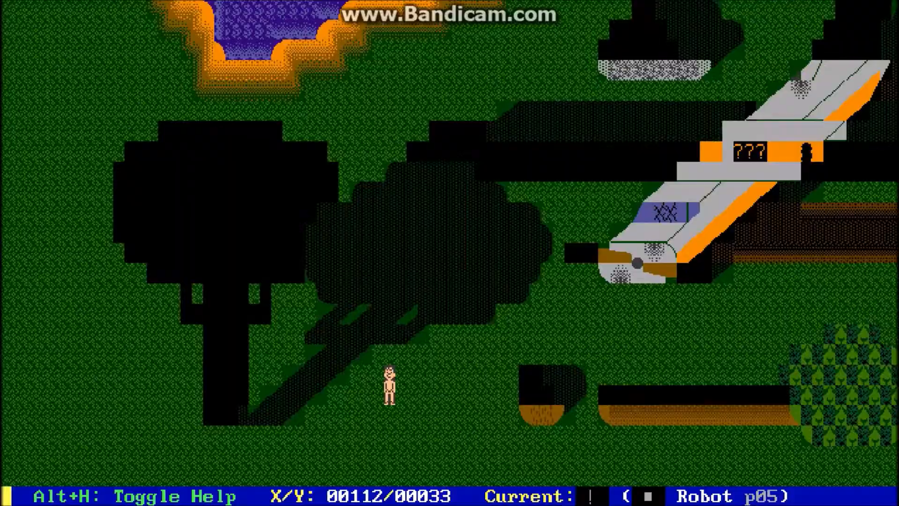
{"action": "key", "text": "Return"}
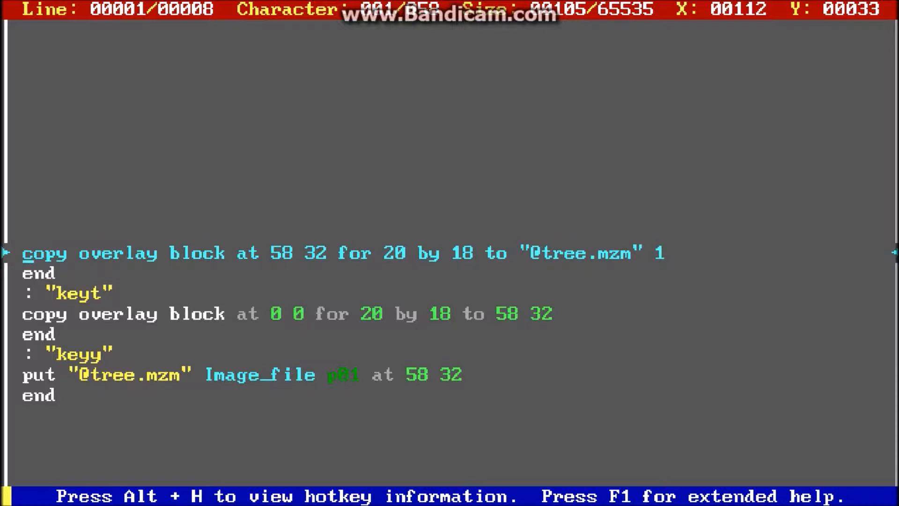
{"action": "key", "text": "Right"}
{"action": "key", "text": "Right"}
{"action": "key", "text": "Right"}
{"action": "key", "text": "Right"}
{"action": "key", "text": "Right"}
{"action": "key", "text": "Right"}
{"action": "key", "text": "Right"}
{"action": "key", "text": "Right"}
{"action": "key", "text": "Right"}
{"action": "key", "text": "Right"}
{"action": "key", "text": "Right"}
{"action": "key", "text": "Right"}
{"action": "key", "text": "Right"}
{"action": "key", "text": "Right"}
{"action": "key", "text": "Right"}
{"action": "key", "text": "Right"}
{"action": "key", "text": "Right"}
{"action": "key", "text": "Right"}
{"action": "key", "text": "Right"}
{"action": "key", "text": "Right"}
{"action": "key", "text": "Right"}
{"action": "key", "text": "Right"}
{"action": "key", "text": "Right"}
{"action": "key", "text": "Right"}
{"action": "key", "text": "Right"}
{"action": "key", "text": "Right"}
{"action": "key", "text": "Right"}
{"action": "key", "text": "Right"}
{"action": "key", "text": "Right"}
{"action": "key", "text": "Right"}
{"action": "key", "text": "Right"}
{"action": "key", "text": "Right"}
{"action": "key", "text": "Right"}
{"action": "key", "text": "Right"}
{"action": "key", "text": "Right"}
{"action": "key", "text": "Right"}
{"action": "key", "text": "Right"}
{"action": "key", "text": "Right"}
{"action": "key", "text": "Right"}
{"action": "key", "text": "Right"}
{"action": "key", "text": "Right"}
{"action": "key", "text": "Right"}
{"action": "key", "text": "Right"}
{"action": "key", "text": "Left"}
{"action": "key", "text": "Left"}
{"action": "key", "text": "Left"}
{"action": "key", "text": "Left"}
{"action": "key", "text": "Left"}
{"action": "key", "text": "Left"}
{"action": "key", "text": "Right"}
{"action": "key", "text": "Right"}
{"action": "key", "text": "Right"}
{"action": "key", "text": "Right"}
{"action": "key", "text": "Right"}
{"action": "key", "text": "Right"}
{"action": "key", "text": "Right"}
{"action": "key", "text": "Right"}
{"action": "key", "text": "Right"}
{"action": "key", "text": "Right"}
{"action": "key", "text": "Right"}
{"action": "key", "text": "Right"}
{"action": "key", "text": "Down"}
{"action": "key", "text": "Down"}
{"action": "key", "text": "Down"}
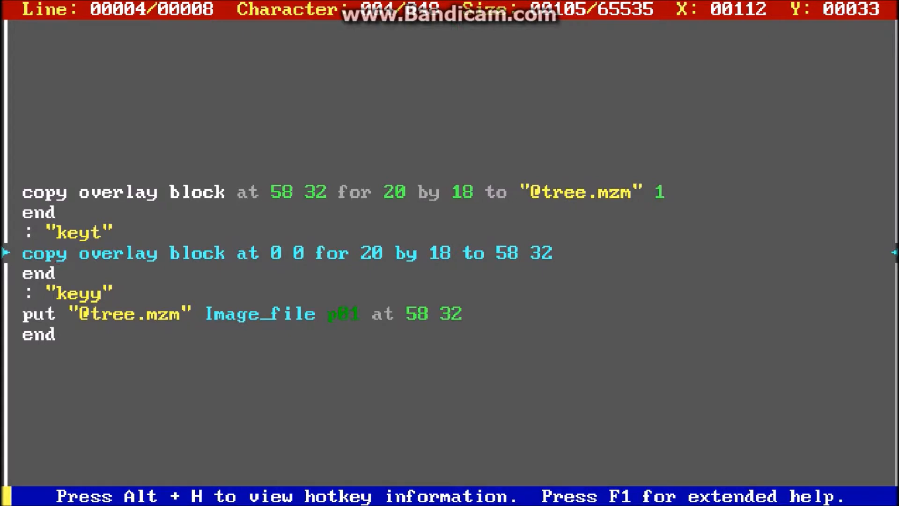
{"action": "key", "text": "Down"}
{"action": "key", "text": "Down"}
{"action": "key", "text": "Down"}
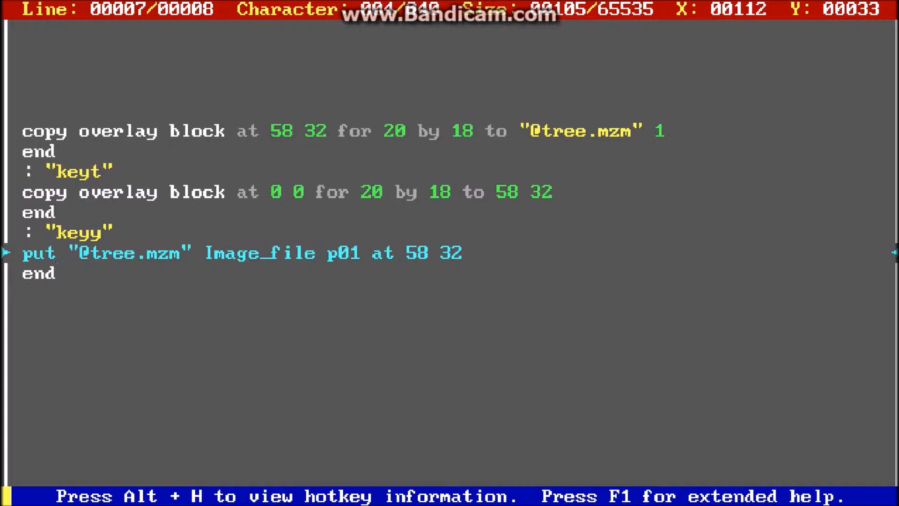
{"action": "key", "text": "Up"}
{"action": "key", "text": "Up"}
{"action": "key", "text": "Up"}
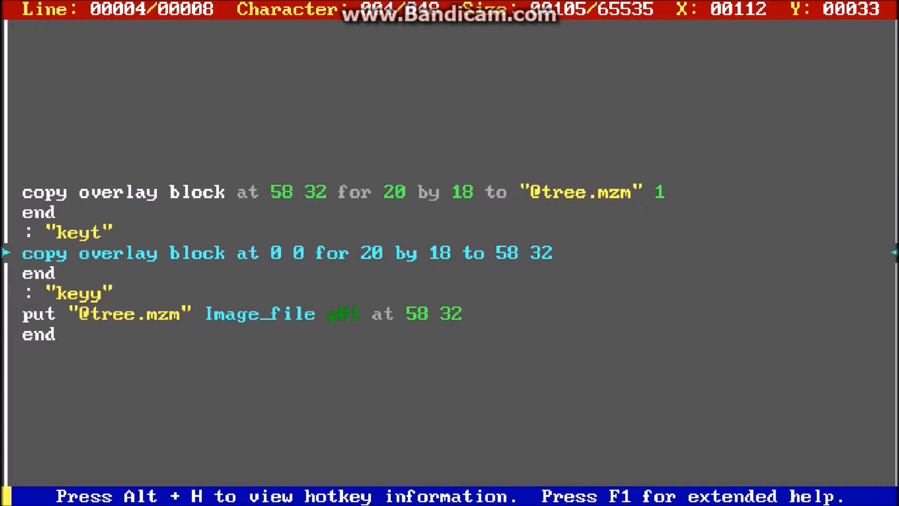
{"action": "key", "text": "Down"}
{"action": "key", "text": "Down"}
{"action": "key", "text": "Down"}
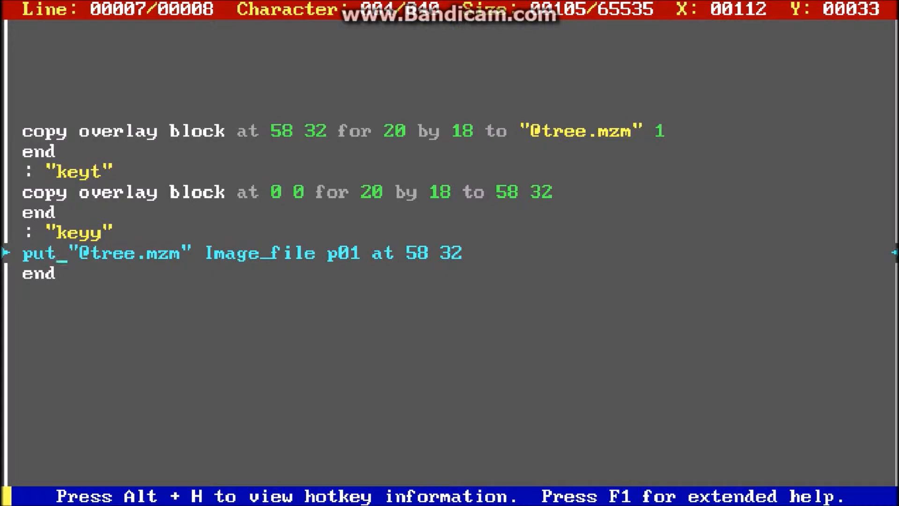
Step: Close the robot's code and playtest the board to check the "keyt" and "keyy" overlay commands on the tree
{"action": "key", "text": "Escape"}
{"action": "key", "text": "alt+t"}
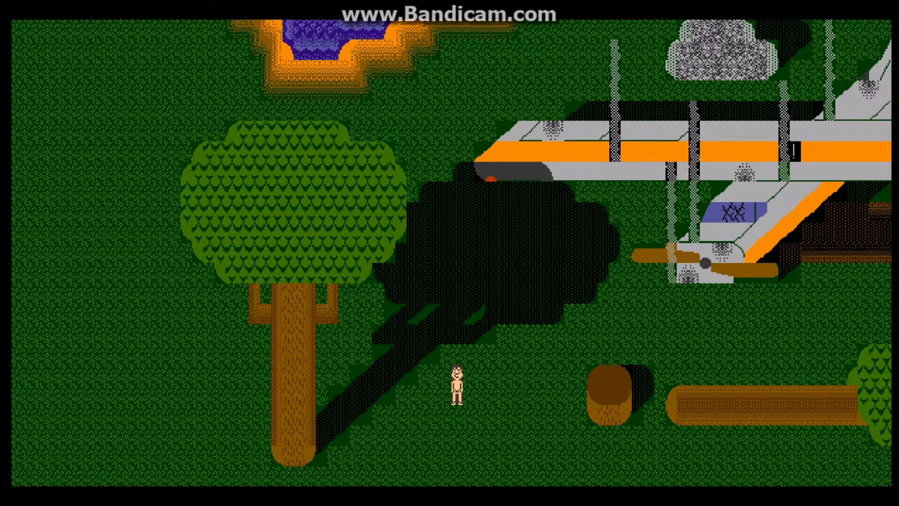
{"action": "key", "text": "Escape"}
Step: Load robot code with labels "keyo", "keyt" and "keys" that set the overlay to on, transparent and static
{"action": "key", "text": "Return"}
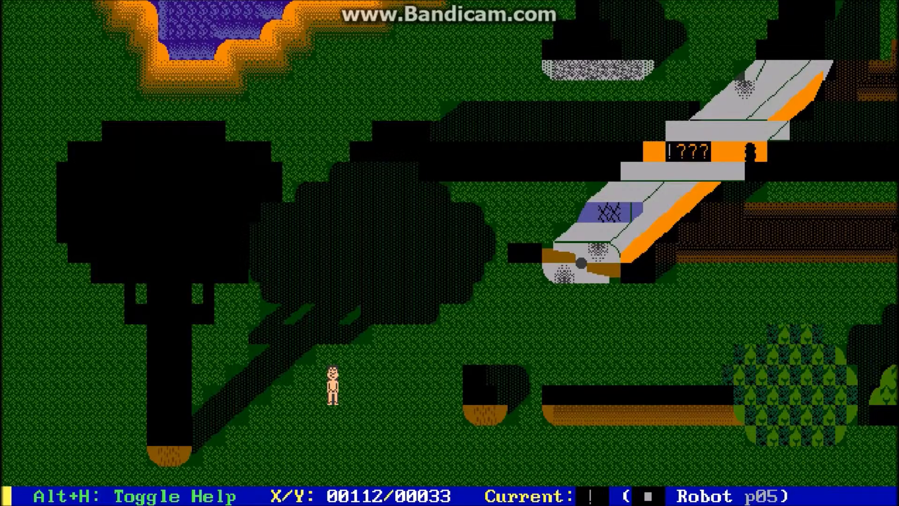
{"action": "key", "text": "alt+i"}
{"action": "key", "text": "Down"}
{"action": "key", "text": "Down"}
{"action": "key", "text": "Down"}
{"action": "key", "text": "Down"}
{"action": "key", "text": "Down"}
{"action": "key", "text": "Tab"}
{"action": "key", "text": "Return"}
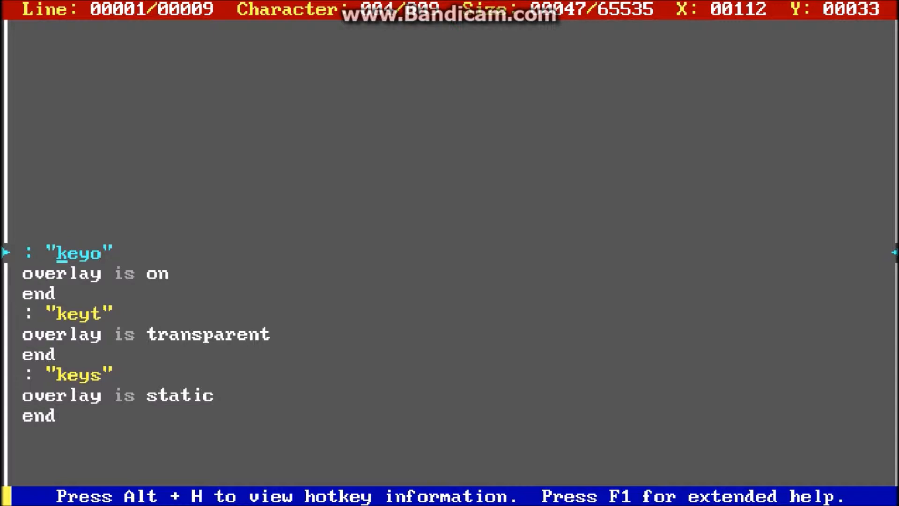
Step: Examine the "keyo", "keyt" and "keys" sections of the robot's code that switch the overlay mode
{"action": "key", "text": "Down"}
{"action": "key", "text": "Down"}
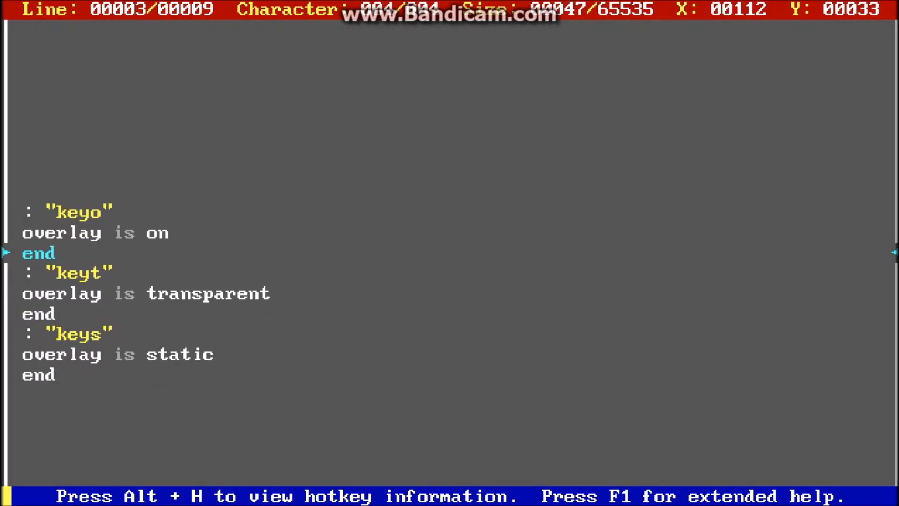
{"action": "key", "text": "Left"}
{"action": "key", "text": "Up"}
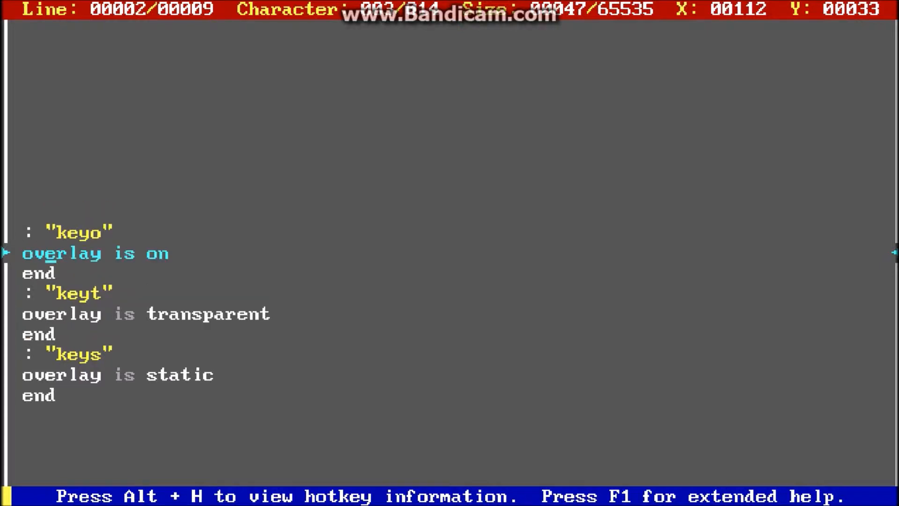
{"action": "key", "text": "Down"}
{"action": "key", "text": "Down"}
{"action": "key", "text": "Down"}
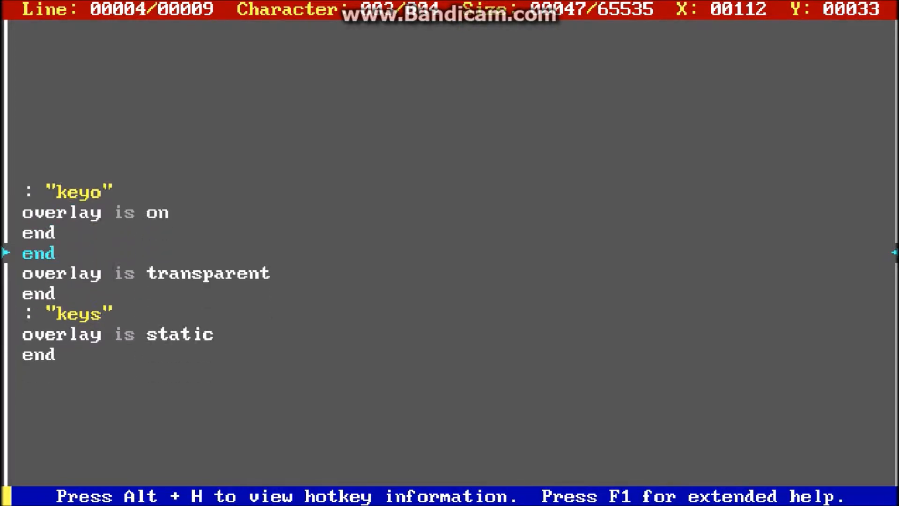
{"action": "key", "text": "Down"}
{"action": "key", "text": "Down"}
{"action": "key", "text": "Down"}
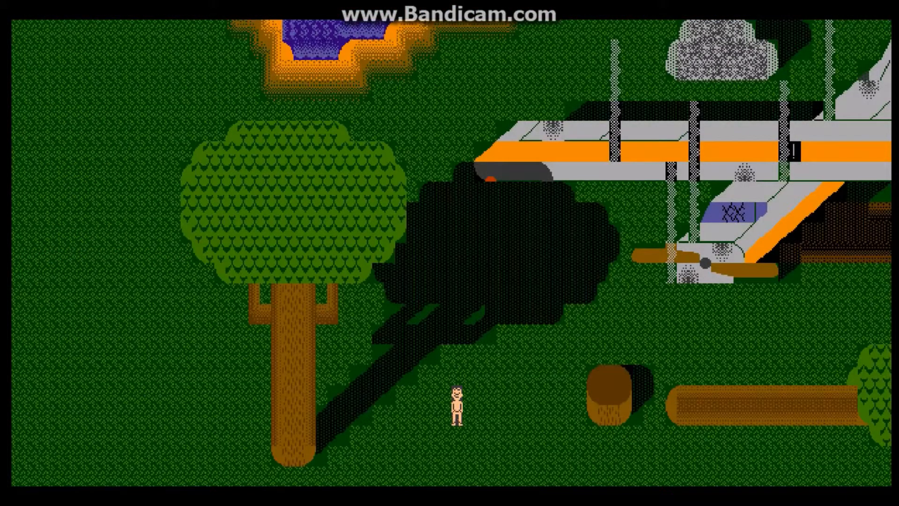
Step: Walk the player around the tree and plane in the playtest to compare the on, transparent and static overlay modes
{"action": "key", "text": "Right"}
{"action": "key", "text": "Right"}
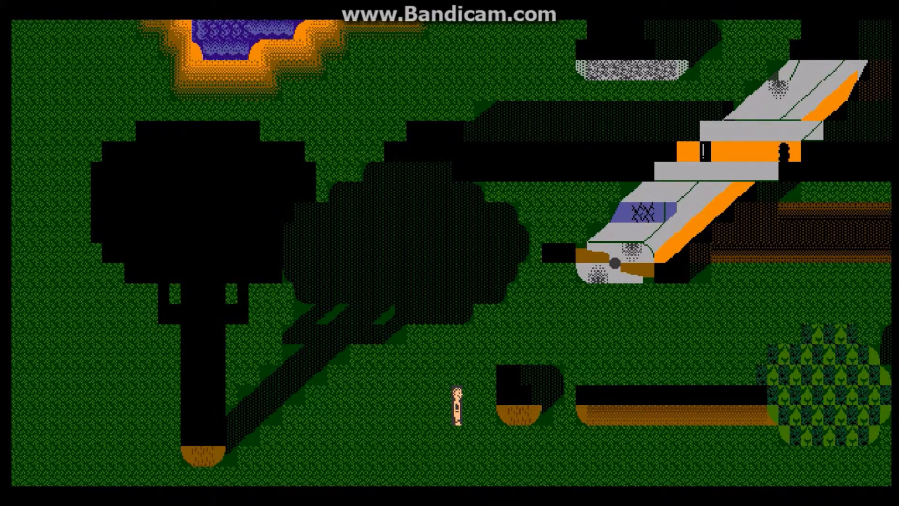
{"action": "key", "text": "Left"}
{"action": "key", "text": "Left"}
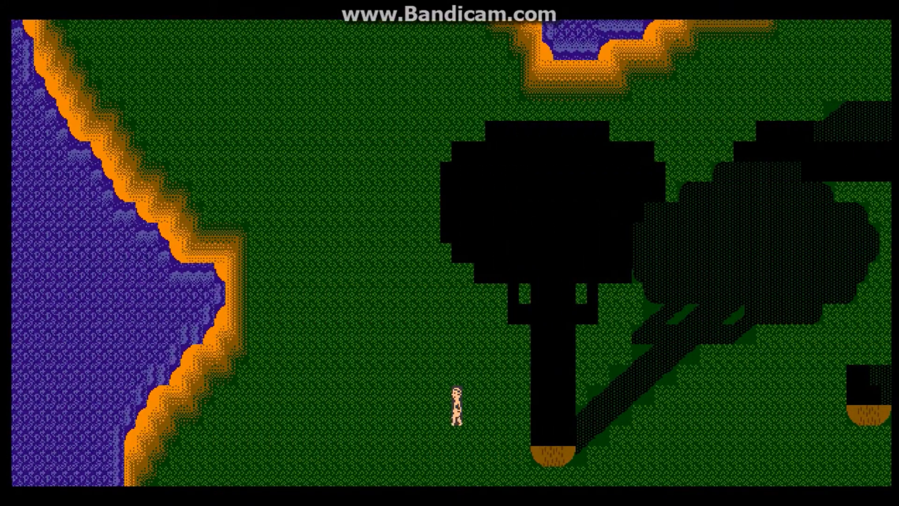
{"action": "key", "text": "Up"}
{"action": "key", "text": "Right"}
{"action": "key", "text": "Right"}
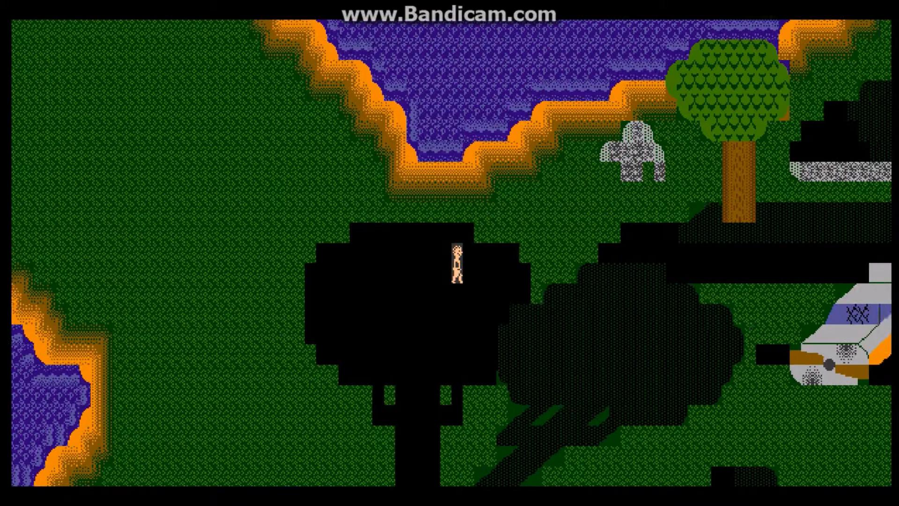
{"action": "key", "text": "Down"}
{"action": "key", "text": "Right"}
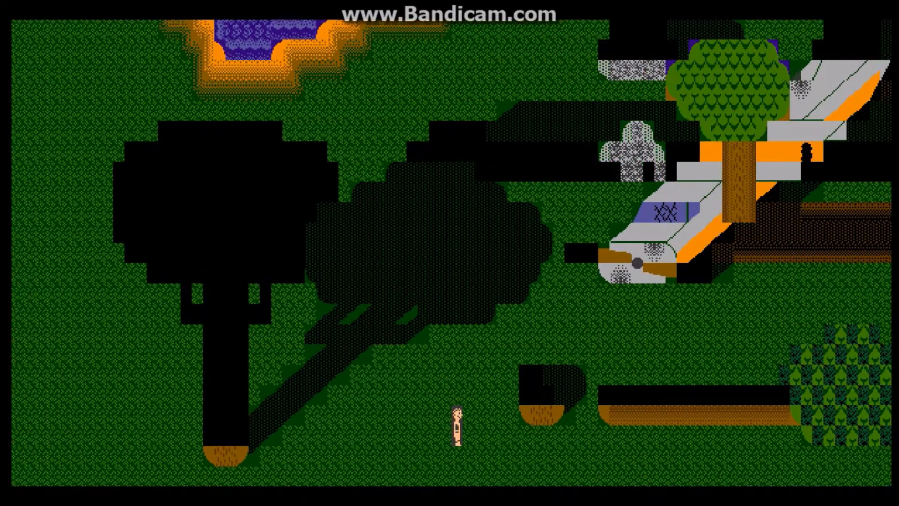
{"action": "key", "text": "Up"}
{"action": "key", "text": "Up"}
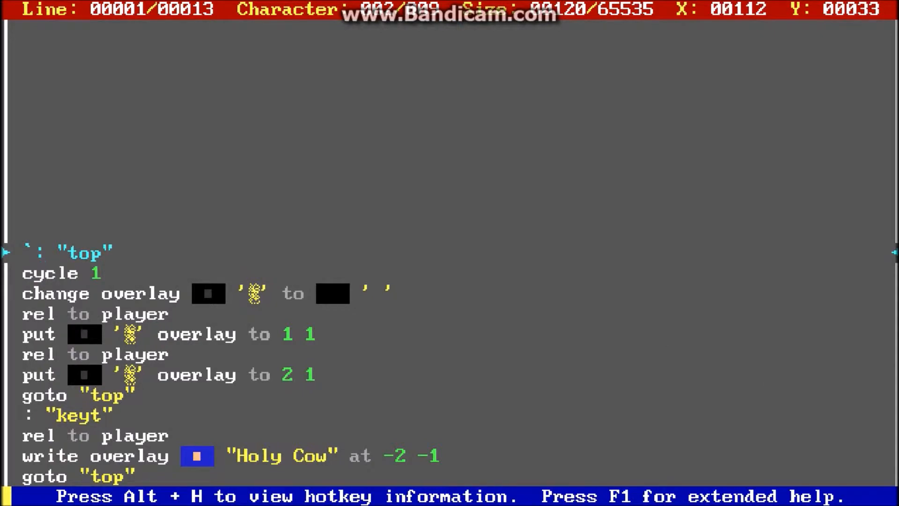
Step: Remove the stray backtick before the "top" label and go to the line putting the c08 character at overlay 1 1
{"action": "key", "text": "BackSpace"}
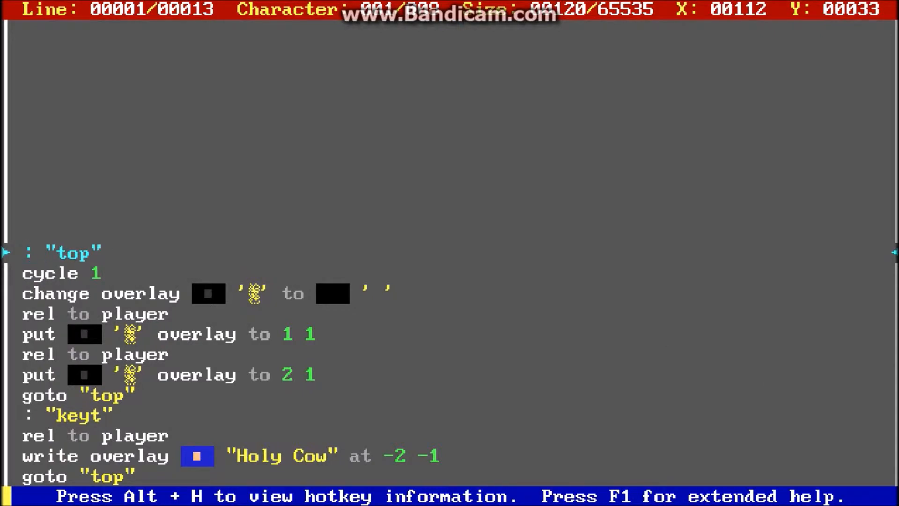
{"action": "key", "text": "Down"}
{"action": "key", "text": "Down"}
{"action": "key", "text": "Down"}
{"action": "key", "text": "Down"}
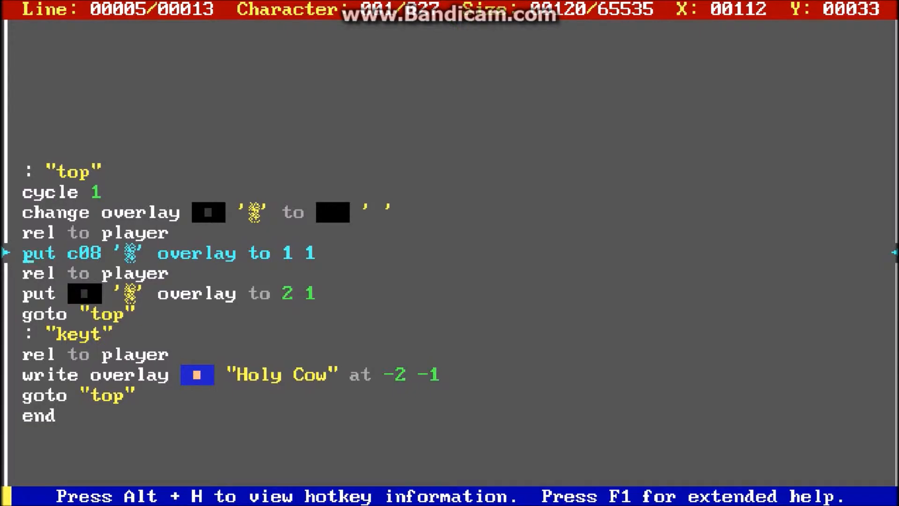
Step: Examine the line putting the c08 character on the overlay at 1 1 and the "rel to player" command above it
{"action": "key", "text": "Right"}
{"action": "key", "text": "Right"}
{"action": "key", "text": "Right"}
{"action": "key", "text": "Right"}
{"action": "key", "text": "Right"}
{"action": "key", "text": "Right"}
{"action": "key", "text": "Right"}
{"action": "key", "text": "Right"}
{"action": "key", "text": "Right"}
{"action": "key", "text": "Right"}
{"action": "key", "text": "Home"}
{"action": "key", "text": "Right"}
{"action": "key", "text": "Right"}
{"action": "key", "text": "Right"}
{"action": "key", "text": "Right"}
{"action": "key", "text": "Right"}
{"action": "key", "text": "Right"}
{"action": "key", "text": "Right"}
{"action": "key", "text": "Right"}
{"action": "key", "text": "Right"}
{"action": "key", "text": "Right"}
{"action": "key", "text": "Right"}
{"action": "key", "text": "Right"}
{"action": "key", "text": "Right"}
{"action": "key", "text": "Right"}
{"action": "key", "text": "Right"}
{"action": "key", "text": "Right"}
{"action": "key", "text": "Right"}
{"action": "key", "text": "Right"}
{"action": "key", "text": "Right"}
{"action": "key", "text": "Right"}
{"action": "key", "text": "Right"}
{"action": "key", "text": "Right"}
{"action": "key", "text": "Right"}
{"action": "key", "text": "Right"}
{"action": "key", "text": "Right"}
{"action": "key", "text": "Right"}
{"action": "key", "text": "Up"}
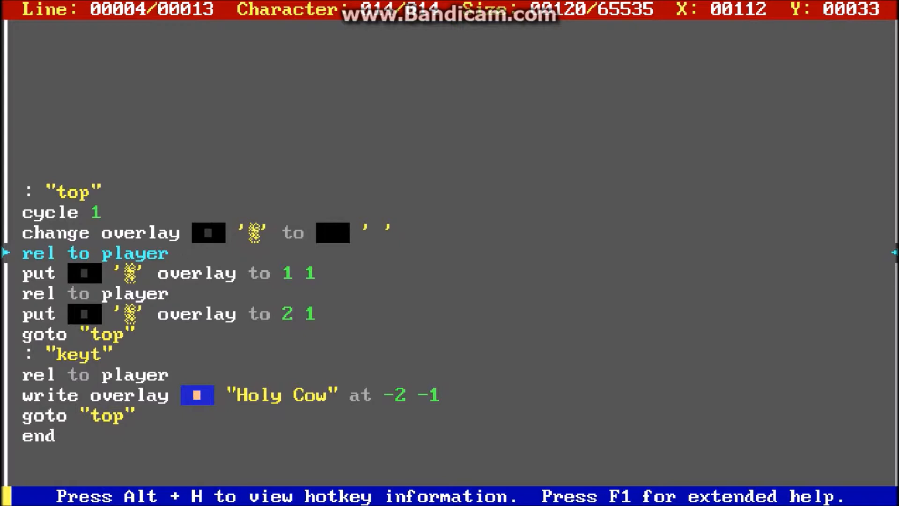
Step: Compare the two "rel to player" lines and return to the "cycle 1" line
{"action": "key", "text": "Down"}
{"action": "key", "text": "Down"}
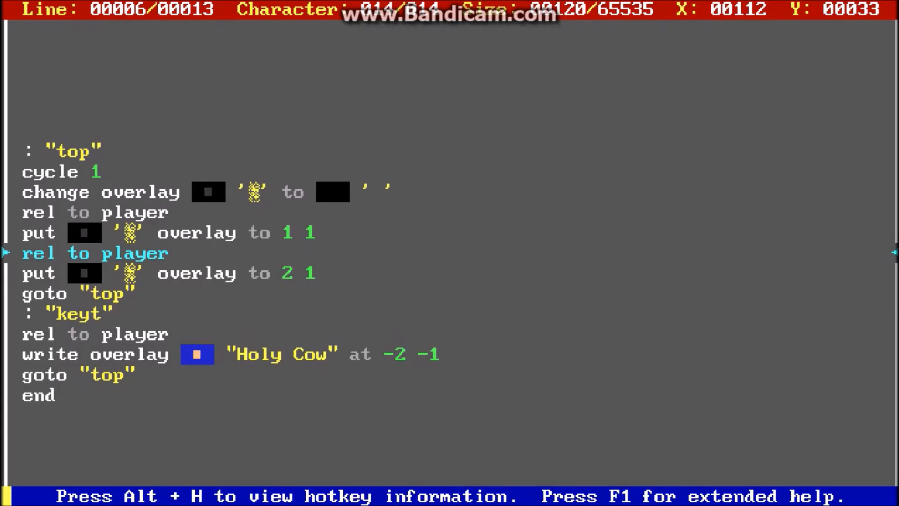
{"action": "key", "text": "Up"}
{"action": "key", "text": "Up"}
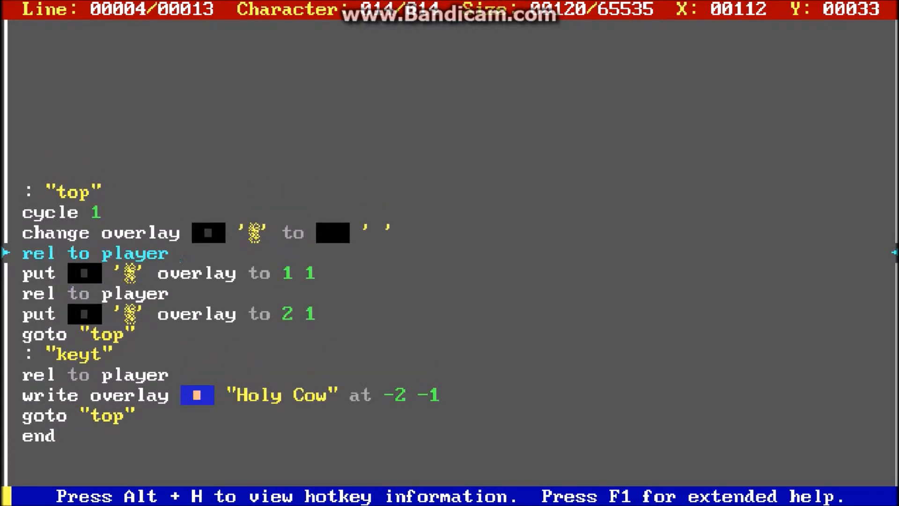
{"action": "key", "text": "Up"}
{"action": "key", "text": "Up"}
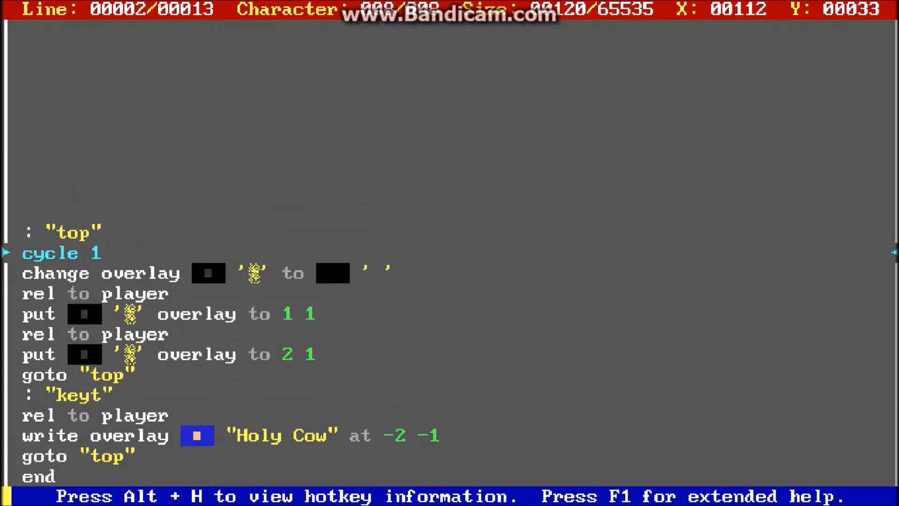
Step: Examine the line changing the c08 overlay character to a blank c00, and follow the loop to its goto "top" line
{"action": "key", "text": "Down"}
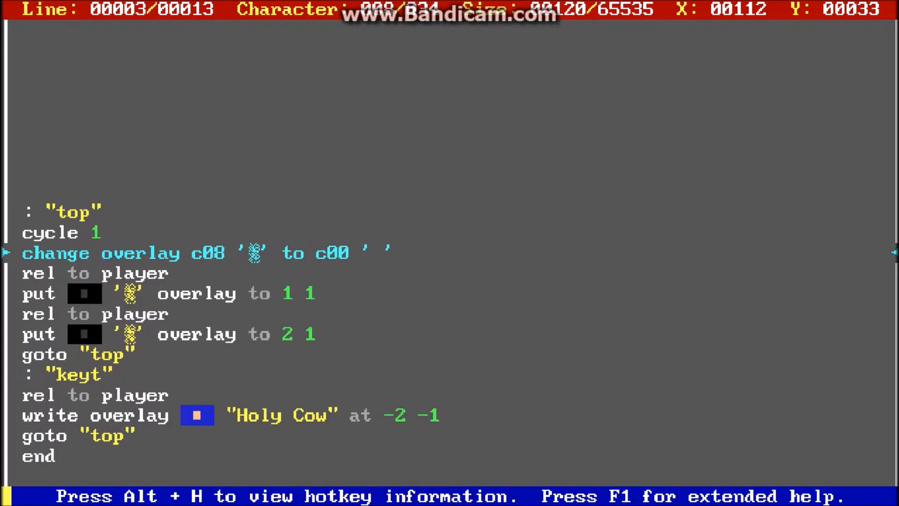
{"action": "key", "text": "Right"}
{"action": "key", "text": "Right"}
{"action": "key", "text": "Right"}
{"action": "key", "text": "Right"}
{"action": "key", "text": "Right"}
{"action": "key", "text": "Right"}
{"action": "key", "text": "Right"}
{"action": "key", "text": "Right"}
{"action": "key", "text": "Right"}
{"action": "key", "text": "Right"}
{"action": "key", "text": "Right"}
{"action": "key", "text": "Right"}
{"action": "key", "text": "Right"}
{"action": "key", "text": "Right"}
{"action": "key", "text": "Right"}
{"action": "key", "text": "Right"}
{"action": "key", "text": "Right"}
{"action": "key", "text": "Right"}
{"action": "key", "text": "Right"}
{"action": "key", "text": "Right"}
{"action": "key", "text": "Right"}
{"action": "key", "text": "Right"}
{"action": "key", "text": "Down"}
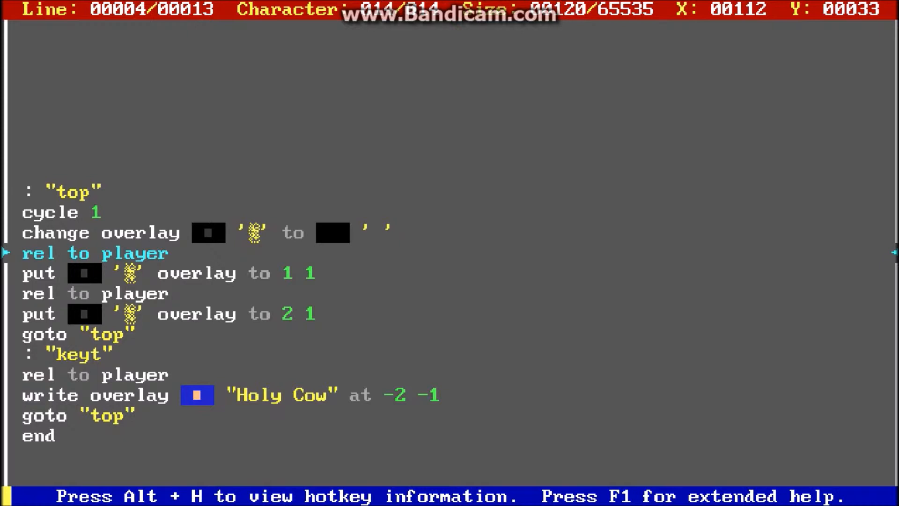
{"action": "key", "text": "Down"}
{"action": "key", "text": "Down"}
{"action": "key", "text": "Down"}
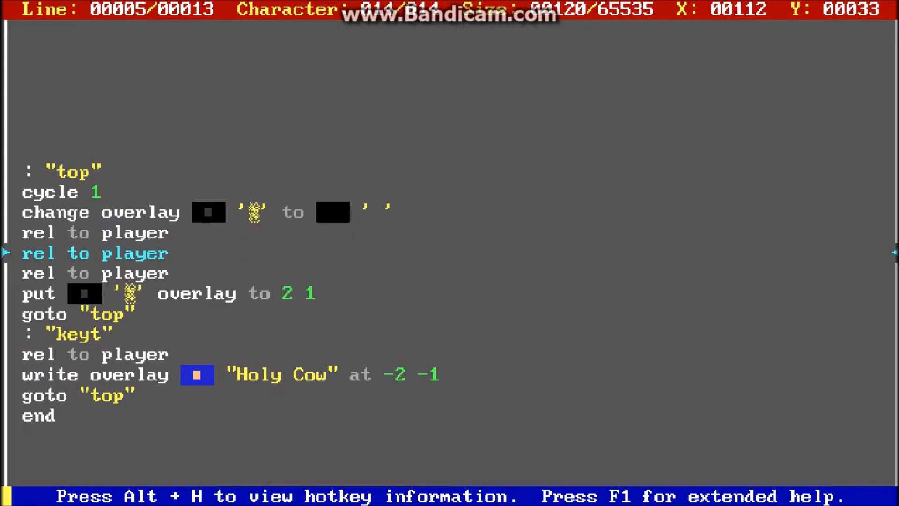
{"action": "key", "text": "Down"}
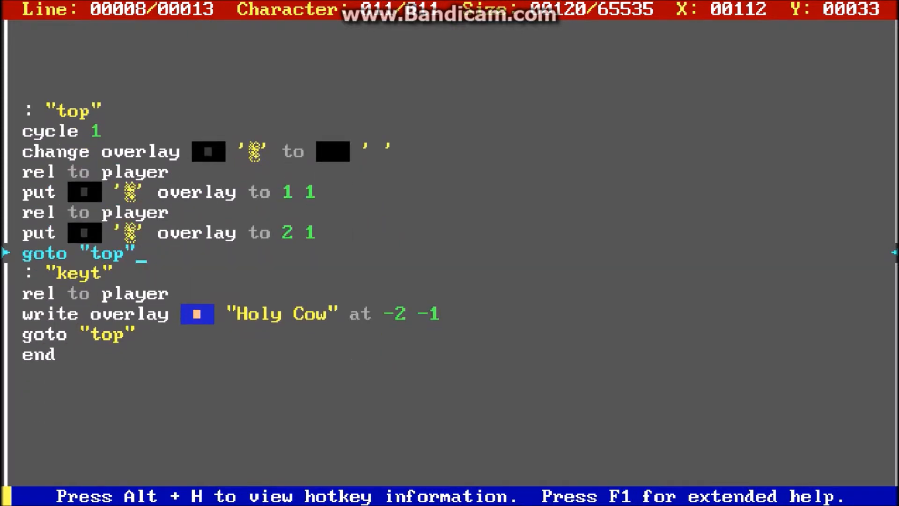
Step: Close the robot's code and playtest the board, walking the player about to check the overlay shadow beside him
{"action": "key", "text": "Escape"}
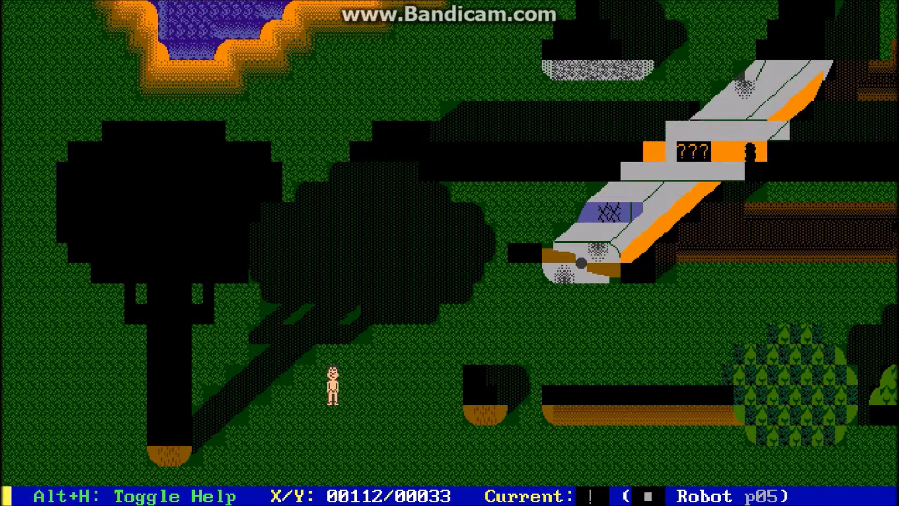
{"action": "key", "text": "alt+t"}
{"action": "key", "text": "Down"}
{"action": "key", "text": "Down"}
{"action": "key", "text": "Down"}
{"action": "key", "text": "Down"}
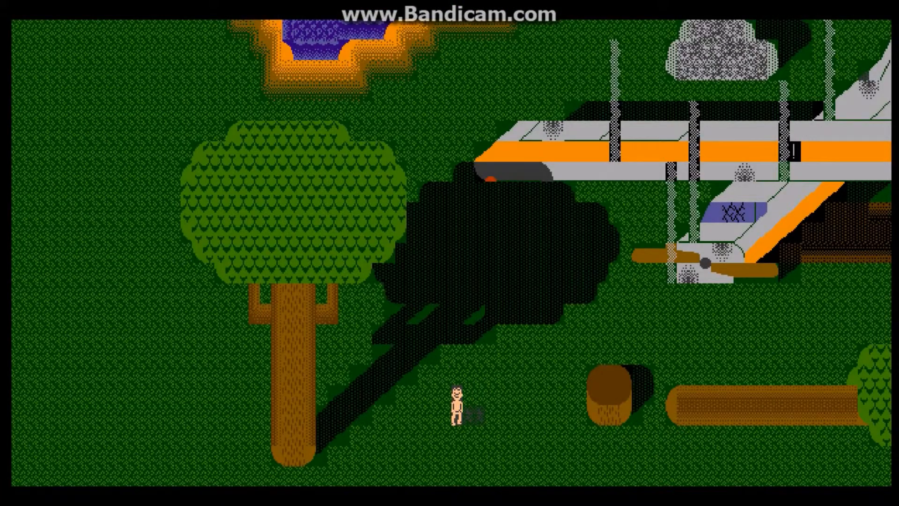
{"action": "key", "text": "Up"}
{"action": "key", "text": "Up"}
{"action": "key", "text": "Up"}
{"action": "key", "text": "Up"}
{"action": "key", "text": "Up"}
{"action": "key", "text": "Right"}
{"action": "key", "text": "Right"}
{"action": "key", "text": "Right"}
Step: Walk the player back and forth and past the stump towards the plane's nose to check the shadow's tracking
{"action": "key", "text": "Right"}
{"action": "key", "text": "Right"}
{"action": "key", "text": "Left"}
{"action": "key", "text": "Left"}
{"action": "key", "text": "Left"}
{"action": "key", "text": "Left"}
{"action": "key", "text": "Left"}
{"action": "key", "text": "Left"}
{"action": "key", "text": "Left"}
{"action": "key", "text": "Left"}
{"action": "key", "text": "Left"}
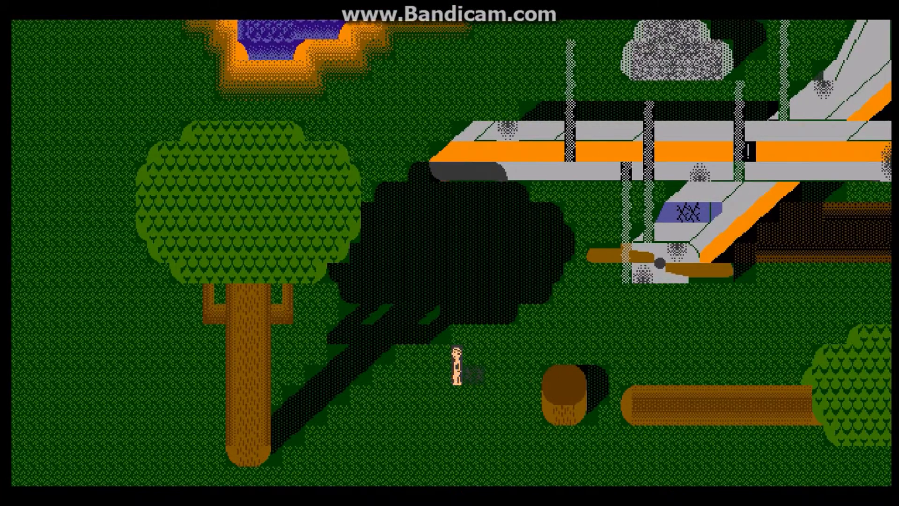
{"action": "key", "text": "Right"}
{"action": "key", "text": "Right"}
{"action": "key", "text": "Right"}
{"action": "key", "text": "Right"}
{"action": "key", "text": "Right"}
{"action": "key", "text": "Right"}
{"action": "key", "text": "Right"}
{"action": "key", "text": "Right"}
{"action": "key", "text": "Down"}
{"action": "key", "text": "Down"}
{"action": "key", "text": "Left"}
{"action": "key", "text": "Left"}
{"action": "key", "text": "Left"}
{"action": "key", "text": "Left"}
{"action": "key", "text": "Left"}
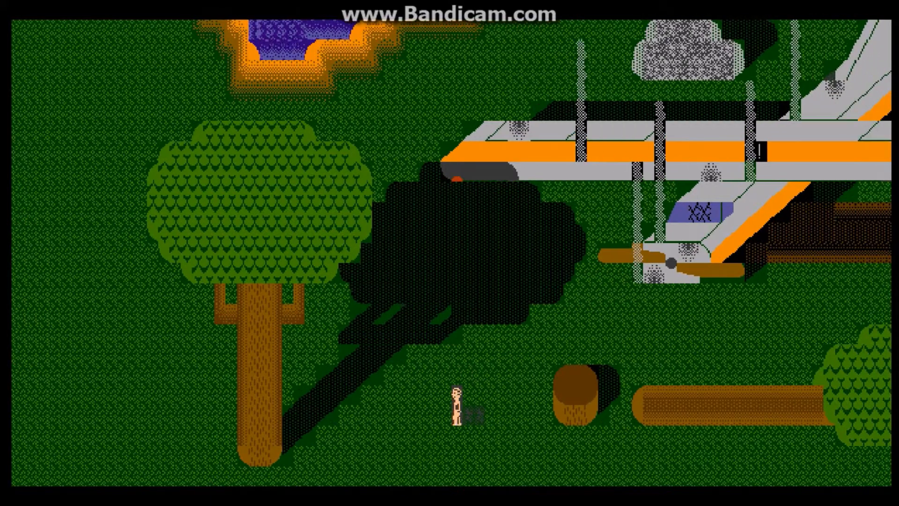
{"action": "key", "text": "Right"}
{"action": "key", "text": "Right"}
{"action": "key", "text": "Right"}
{"action": "key", "text": "Right"}
{"action": "key", "text": "Right"}
{"action": "key", "text": "Right"}
{"action": "key", "text": "Up"}
{"action": "key", "text": "Up"}
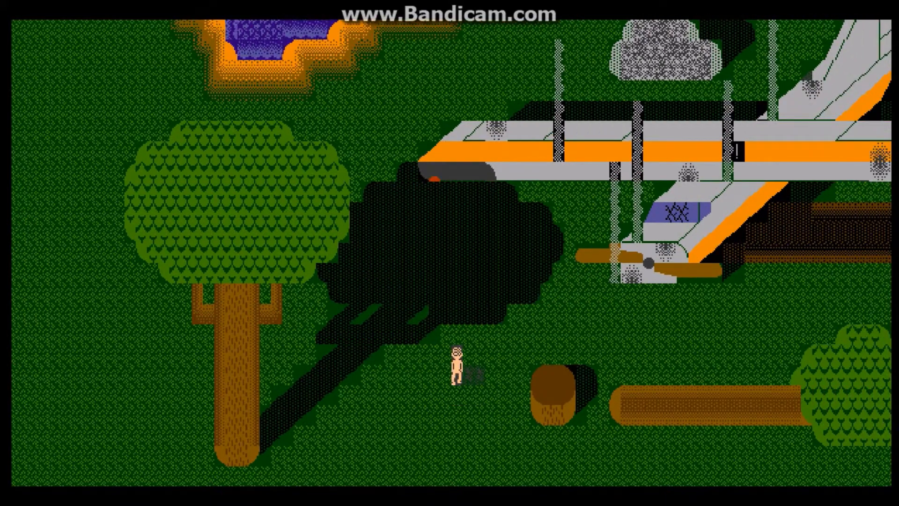
{"action": "key", "text": "Up"}
{"action": "key", "text": "Right"}
{"action": "key", "text": "Right"}
{"action": "key", "text": "Right"}
{"action": "key", "text": "Right"}
{"action": "key", "text": "Right"}
{"action": "key", "text": "Right"}
{"action": "key", "text": "Right"}
{"action": "key", "text": "Right"}
{"action": "key", "text": "Right"}
{"action": "key", "text": "Right"}
{"action": "key", "text": "Right"}
{"action": "key", "text": "Right"}
{"action": "key", "text": "Right"}
{"action": "key", "text": "Right"}
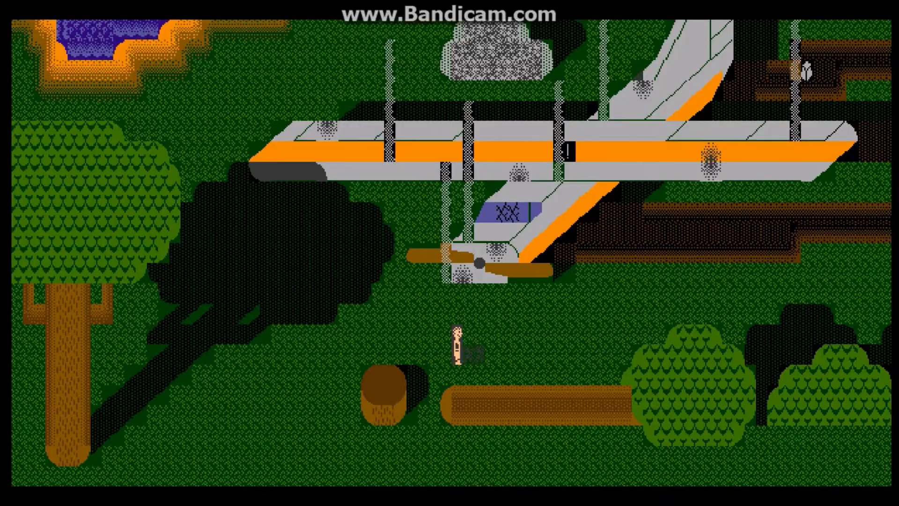
Step: Quit the playtest, reopen the robot's code and go to the "Holy Cow" write overlay line under "keyt"
{"action": "key", "text": "Escape"}
{"action": "key", "text": "Return"}
{"action": "key", "text": "Return"}
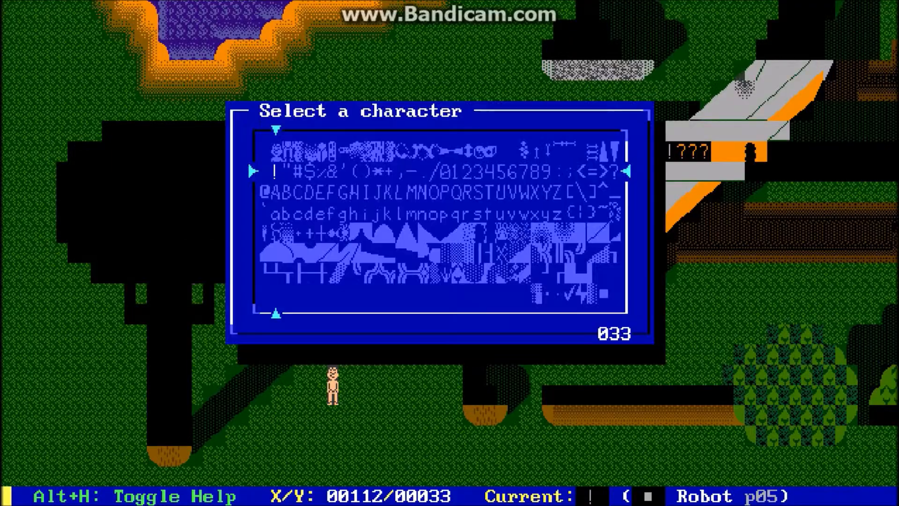
{"action": "key", "text": "Return"}
{"action": "key", "text": "Down"}
{"action": "key", "text": "Down"}
{"action": "key", "text": "Down"}
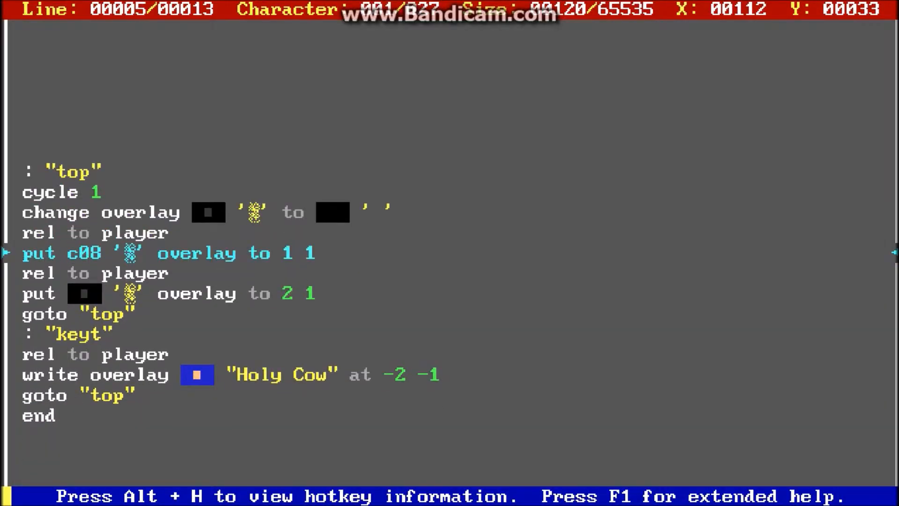
{"action": "key", "text": "Down"}
{"action": "key", "text": "Down"}
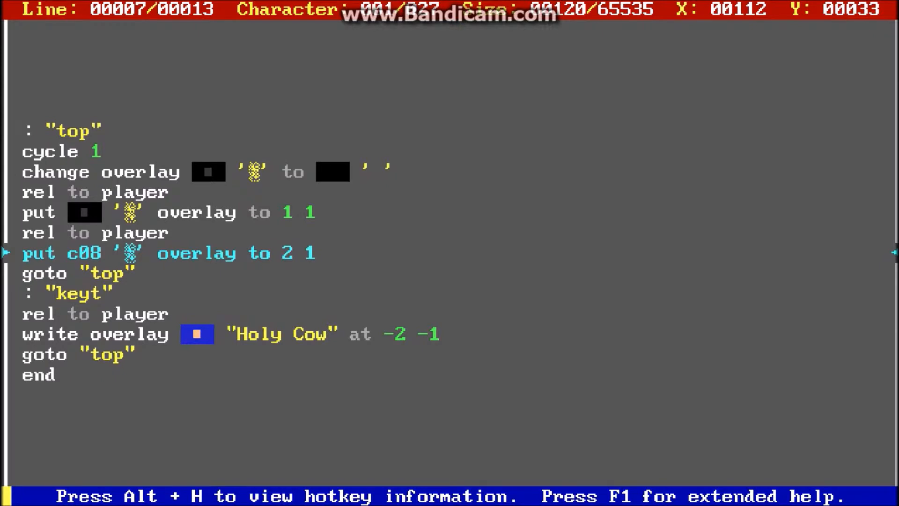
{"action": "key", "text": "Down"}
{"action": "key", "text": "Down"}
{"action": "key", "text": "Down"}
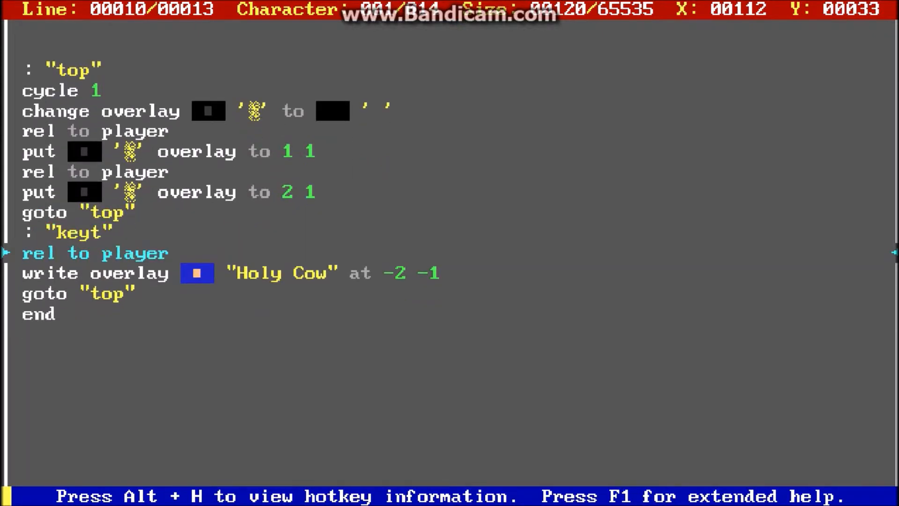
{"action": "key", "text": "Down"}
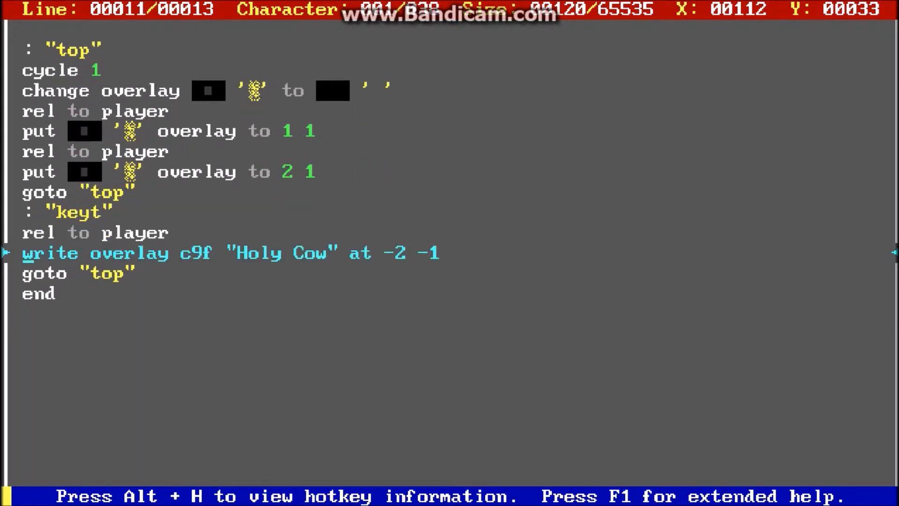
Step: Examine the colour, text and -2 -1 offset in the write overlay line for "Holy Cow"
{"action": "key", "text": "Right"}
{"action": "key", "text": "Right"}
{"action": "key", "text": "Right"}
{"action": "key", "text": "Right"}
{"action": "key", "text": "Right"}
{"action": "key", "text": "Right"}
{"action": "key", "text": "Right"}
{"action": "key", "text": "Right"}
{"action": "key", "text": "Right"}
{"action": "key", "text": "Right"}
{"action": "key", "text": "Right"}
{"action": "key", "text": "Right"}
{"action": "key", "text": "Right"}
{"action": "key", "text": "Right"}
{"action": "key", "text": "Right"}
{"action": "key", "text": "Right"}
{"action": "key", "text": "Right"}
{"action": "key", "text": "Right"}
{"action": "key", "text": "Right"}
{"action": "key", "text": "Right"}
{"action": "key", "text": "Right"}
{"action": "key", "text": "Right"}
{"action": "key", "text": "Right"}
{"action": "key", "text": "Right"}
{"action": "key", "text": "Right"}
{"action": "key", "text": "Right"}
{"action": "key", "text": "Right"}
{"action": "key", "text": "Right"}
{"action": "key", "text": "Right"}
{"action": "key", "text": "Right"}
{"action": "key", "text": "Right"}
{"action": "key", "text": "Right"}
{"action": "key", "text": "Right"}
{"action": "key", "text": "Right"}
{"action": "key", "text": "Right"}
{"action": "key", "text": "Right"}
{"action": "key", "text": "Right"}
{"action": "key", "text": "Left"}
{"action": "key", "text": "Left"}
{"action": "key", "text": "Left"}
{"action": "key", "text": "Left"}
Step: Close the robot's code, playtest the "keyt" command that writes "Holy Cow" above the player, and quit the playtest
{"action": "key", "text": "Escape"}
{"action": "key", "text": "alt+t"}
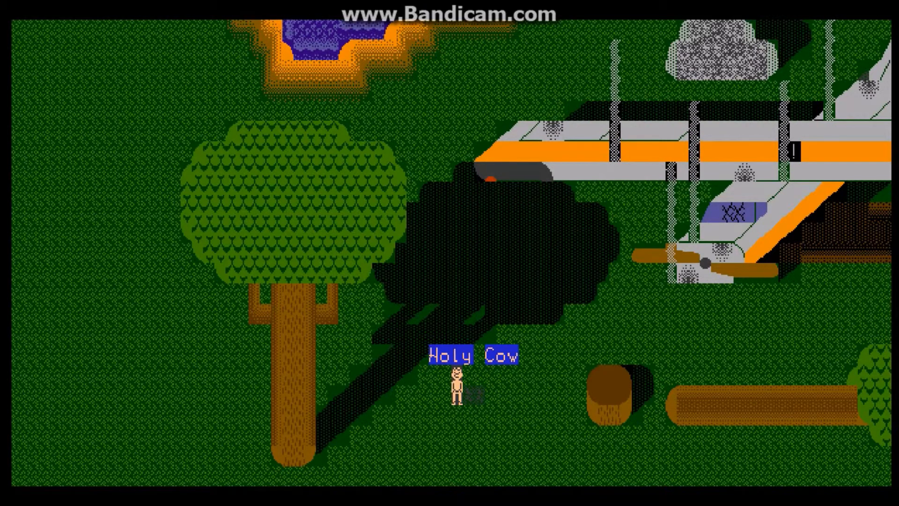
{"action": "key", "text": "Escape"}
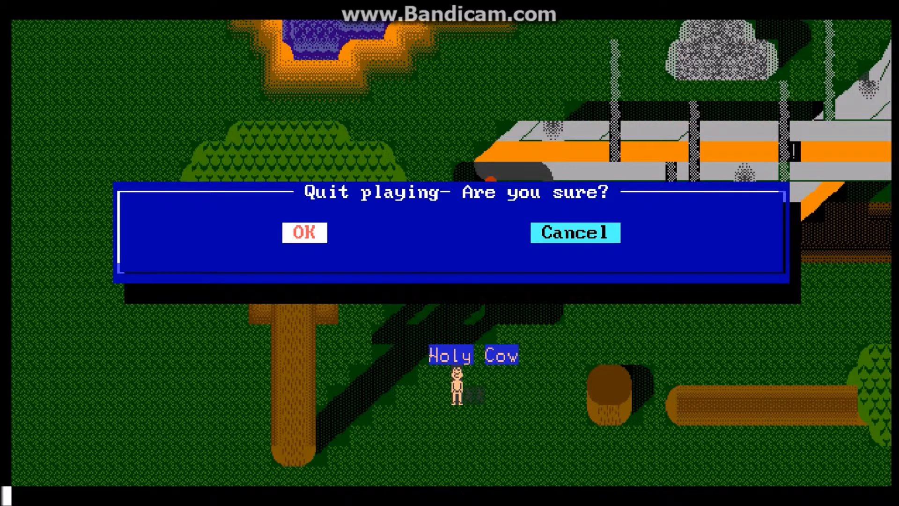
{"action": "key", "text": "Return"}
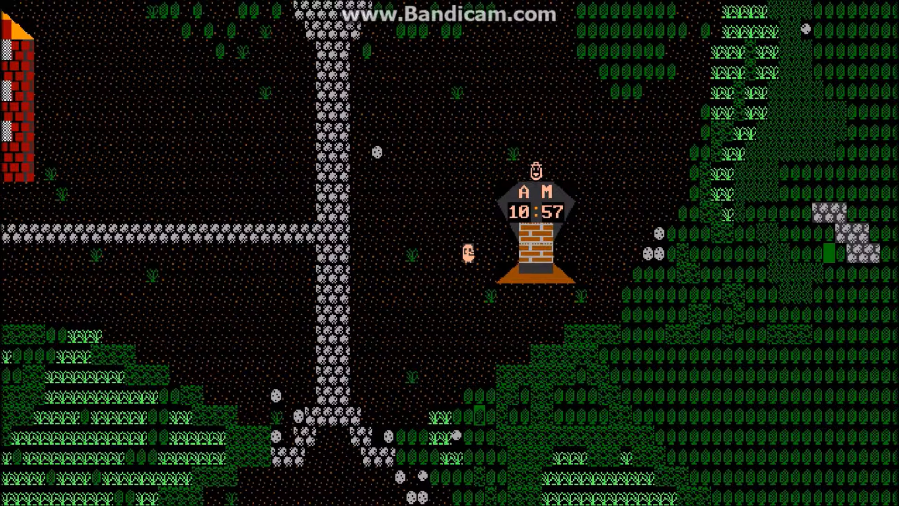
Step: Walk the player behind the clock tower on the village board in both directions to check its overlay display
{"action": "key", "text": "Right"}
{"action": "key", "text": "Right"}
{"action": "key", "text": "Right"}
{"action": "key", "text": "Right"}
{"action": "key", "text": "Right"}
{"action": "key", "text": "Right"}
{"action": "key", "text": "Right"}
{"action": "key", "text": "Right"}
{"action": "key", "text": "Right"}
{"action": "key", "text": "Right"}
{"action": "key", "text": "Right"}
{"action": "key", "text": "Right"}
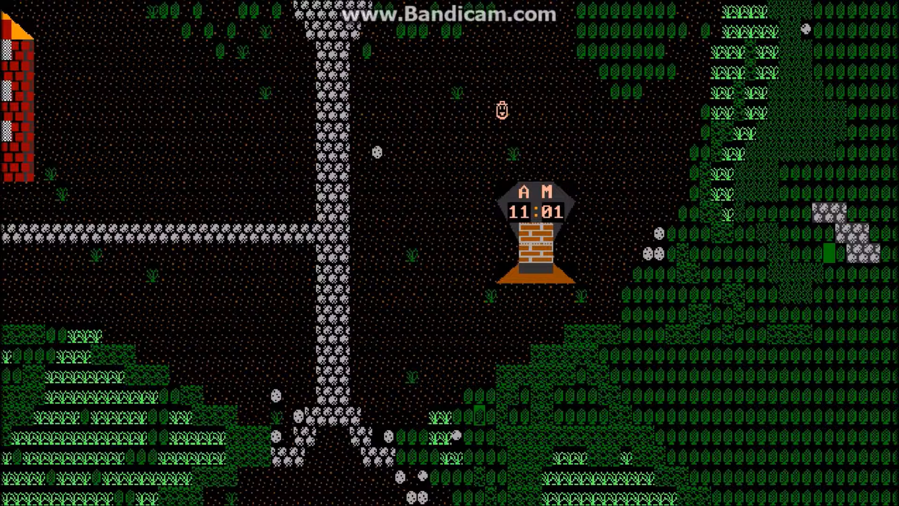
{"action": "key", "text": "Left"}
{"action": "key", "text": "Left"}
{"action": "key", "text": "Left"}
{"action": "key", "text": "Left"}
{"action": "key", "text": "Left"}
{"action": "key", "text": "Left"}
{"action": "key", "text": "Left"}
{"action": "key", "text": "Left"}
{"action": "key", "text": "Left"}
{"action": "key", "text": "Left"}
{"action": "key", "text": "Left"}
{"action": "key", "text": "Left"}
{"action": "key", "text": "Left"}
{"action": "key", "text": "Left"}
{"action": "key", "text": "Up"}
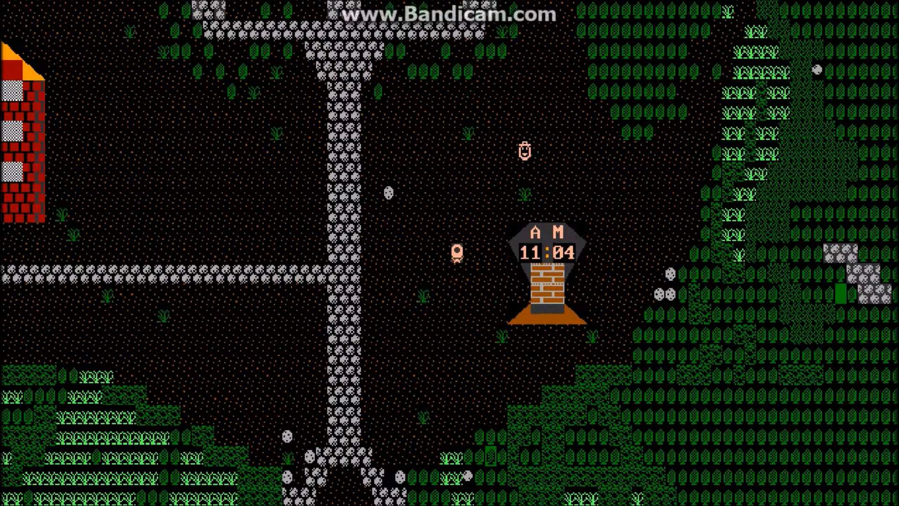
{"action": "key", "text": "Right"}
{"action": "key", "text": "Right"}
{"action": "key", "text": "Right"}
{"action": "key", "text": "Right"}
{"action": "key", "text": "Right"}
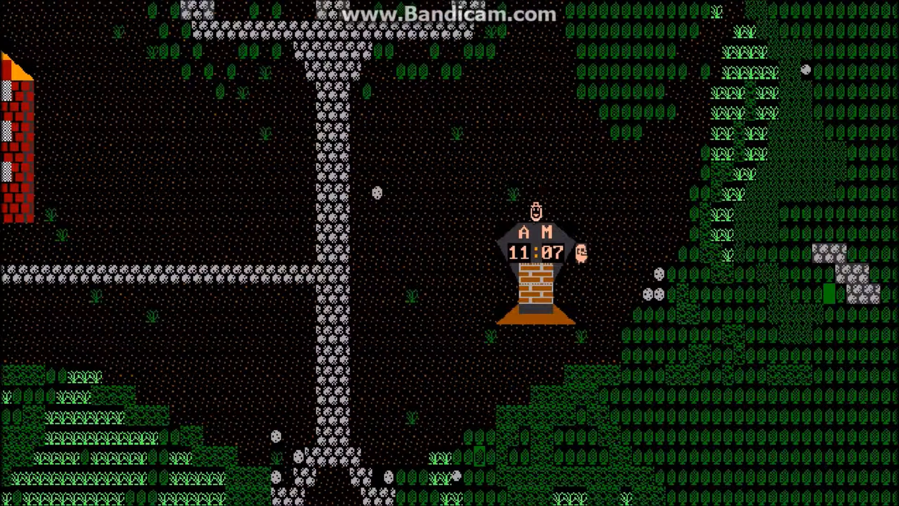
Step: Circle the player around the clock tower to check how its overlay clock covers him on every side
{"action": "key", "text": "Left"}
{"action": "key", "text": "Left"}
{"action": "key", "text": "Left"}
{"action": "key", "text": "Left"}
{"action": "key", "text": "Left"}
{"action": "key", "text": "Up"}
{"action": "key", "text": "Right"}
{"action": "key", "text": "Right"}
{"action": "key", "text": "Right"}
{"action": "key", "text": "Right"}
{"action": "key", "text": "Right"}
{"action": "key", "text": "Right"}
{"action": "key", "text": "Right"}
{"action": "key", "text": "Right"}
{"action": "key", "text": "Right"}
{"action": "key", "text": "Down"}
{"action": "key", "text": "Right"}
{"action": "key", "text": "Right"}
{"action": "key", "text": "Right"}
{"action": "key", "text": "Right"}
{"action": "key", "text": "Right"}
{"action": "key", "text": "Right"}
{"action": "key", "text": "Right"}
{"action": "key", "text": "Down"}
{"action": "key", "text": "Left"}
{"action": "key", "text": "Left"}
{"action": "key", "text": "Left"}
{"action": "key", "text": "Left"}
{"action": "key", "text": "Left"}
{"action": "key", "text": "Left"}
{"action": "key", "text": "Left"}
{"action": "key", "text": "Left"}
{"action": "key", "text": "Left"}
{"action": "key", "text": "Down"}
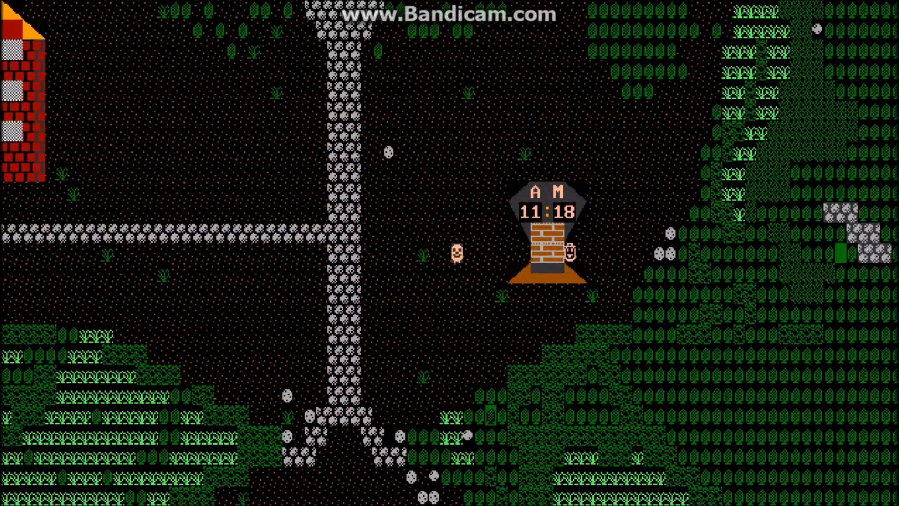